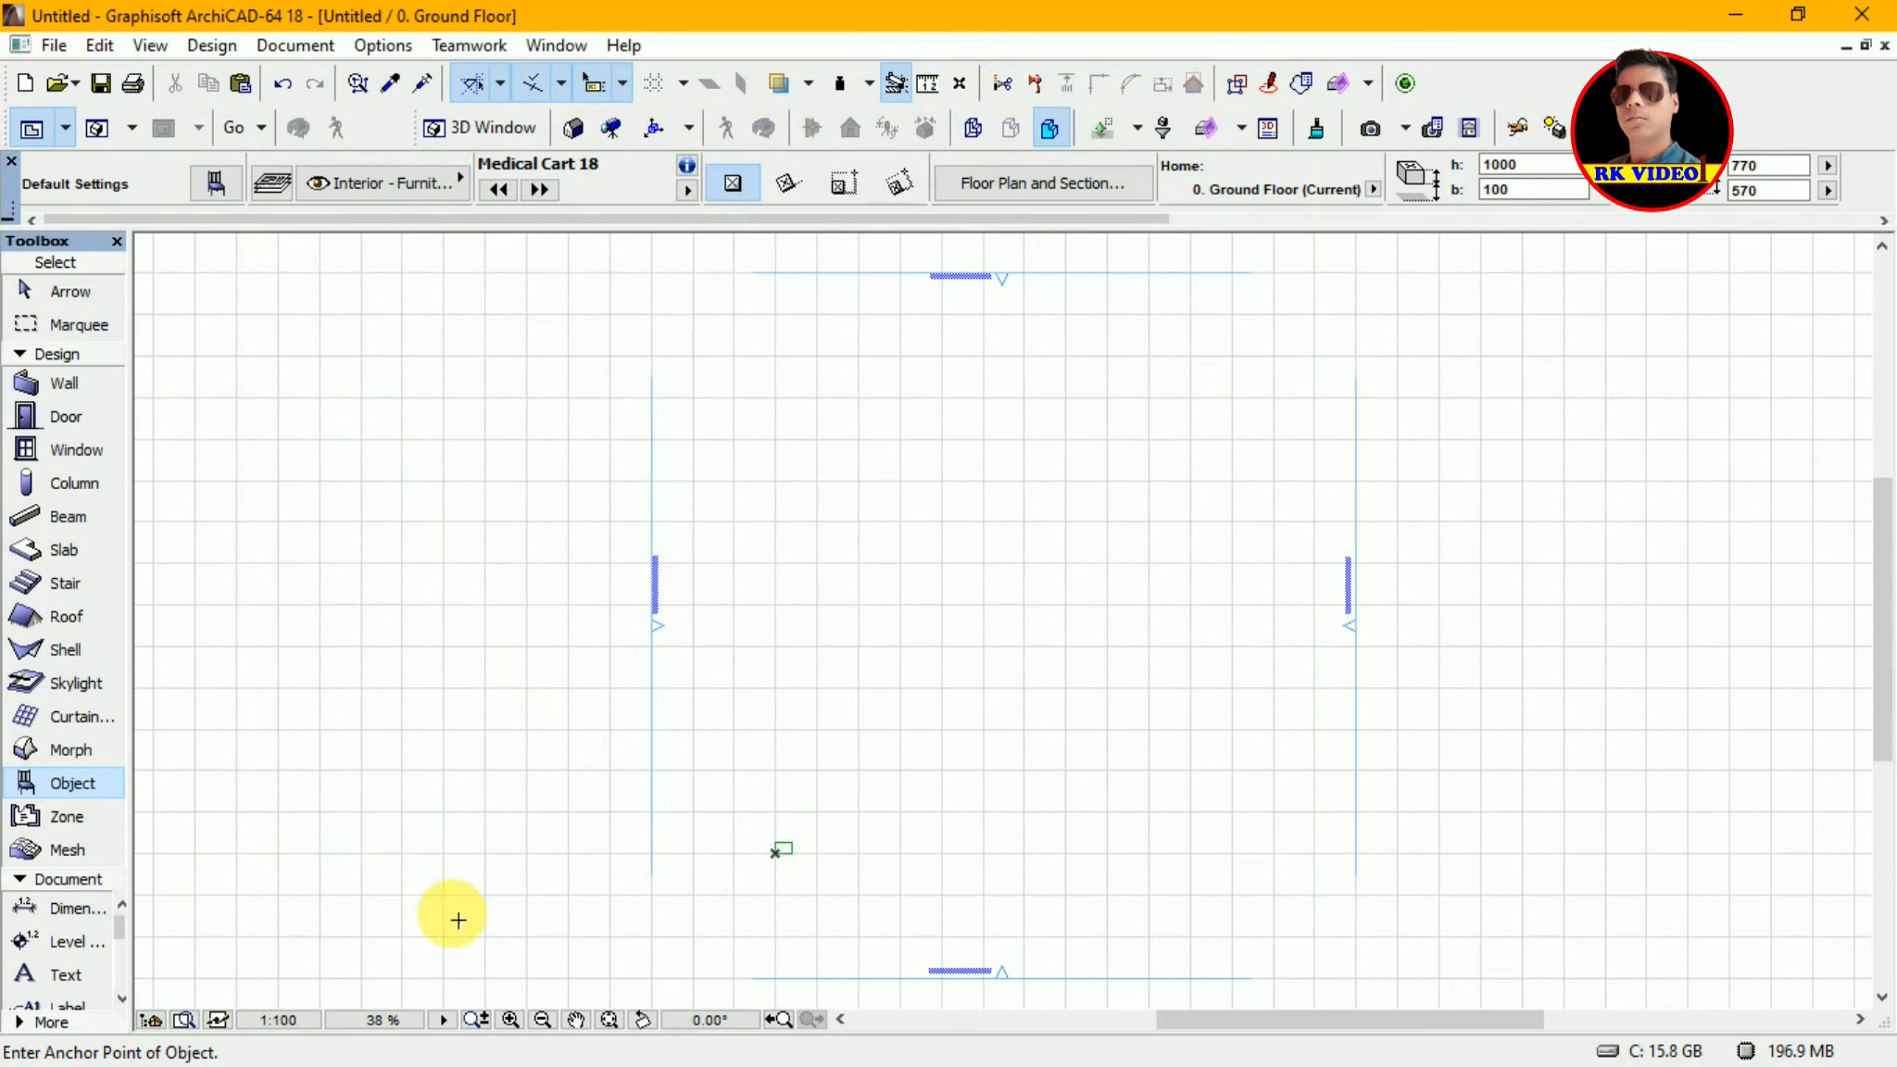
- Convert the Medical Cart 18 object on the ground floor plan into morphs
key("Escape")
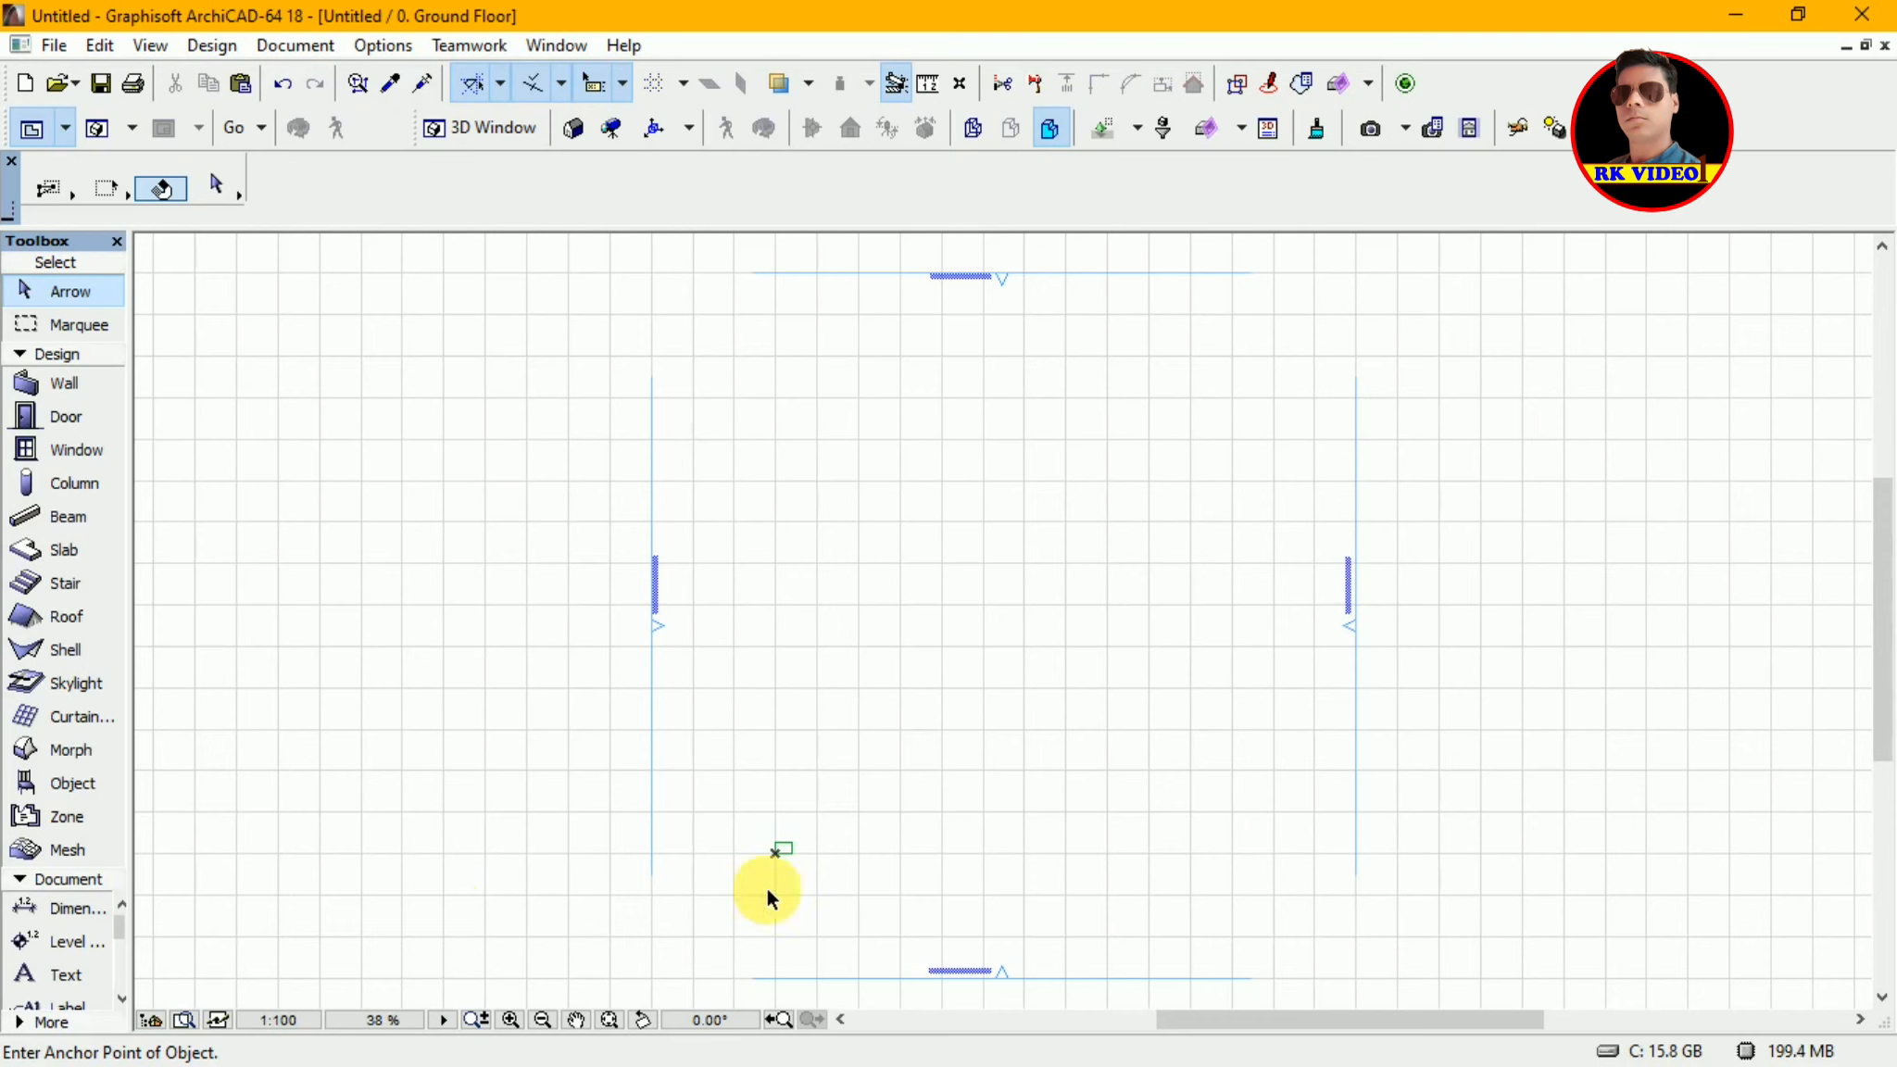
left_click(508, 1019)
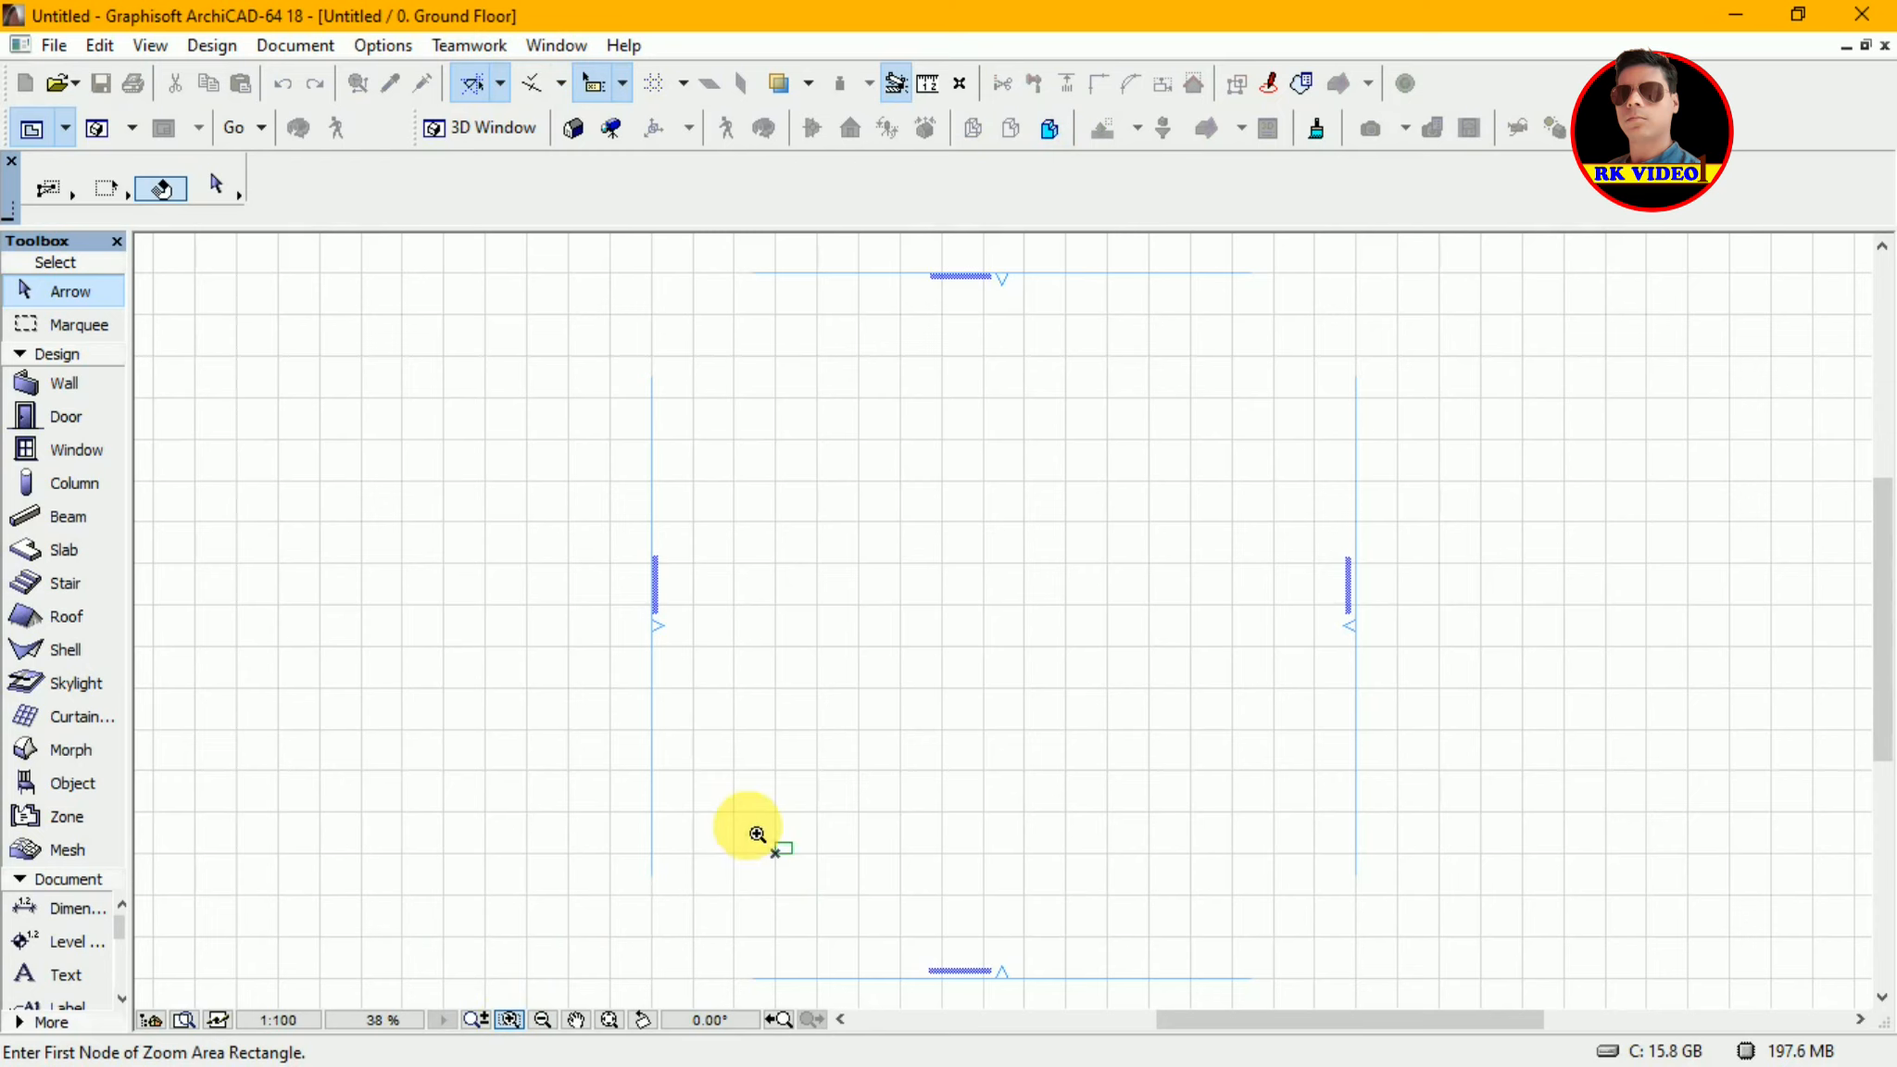
left_click(747, 824)
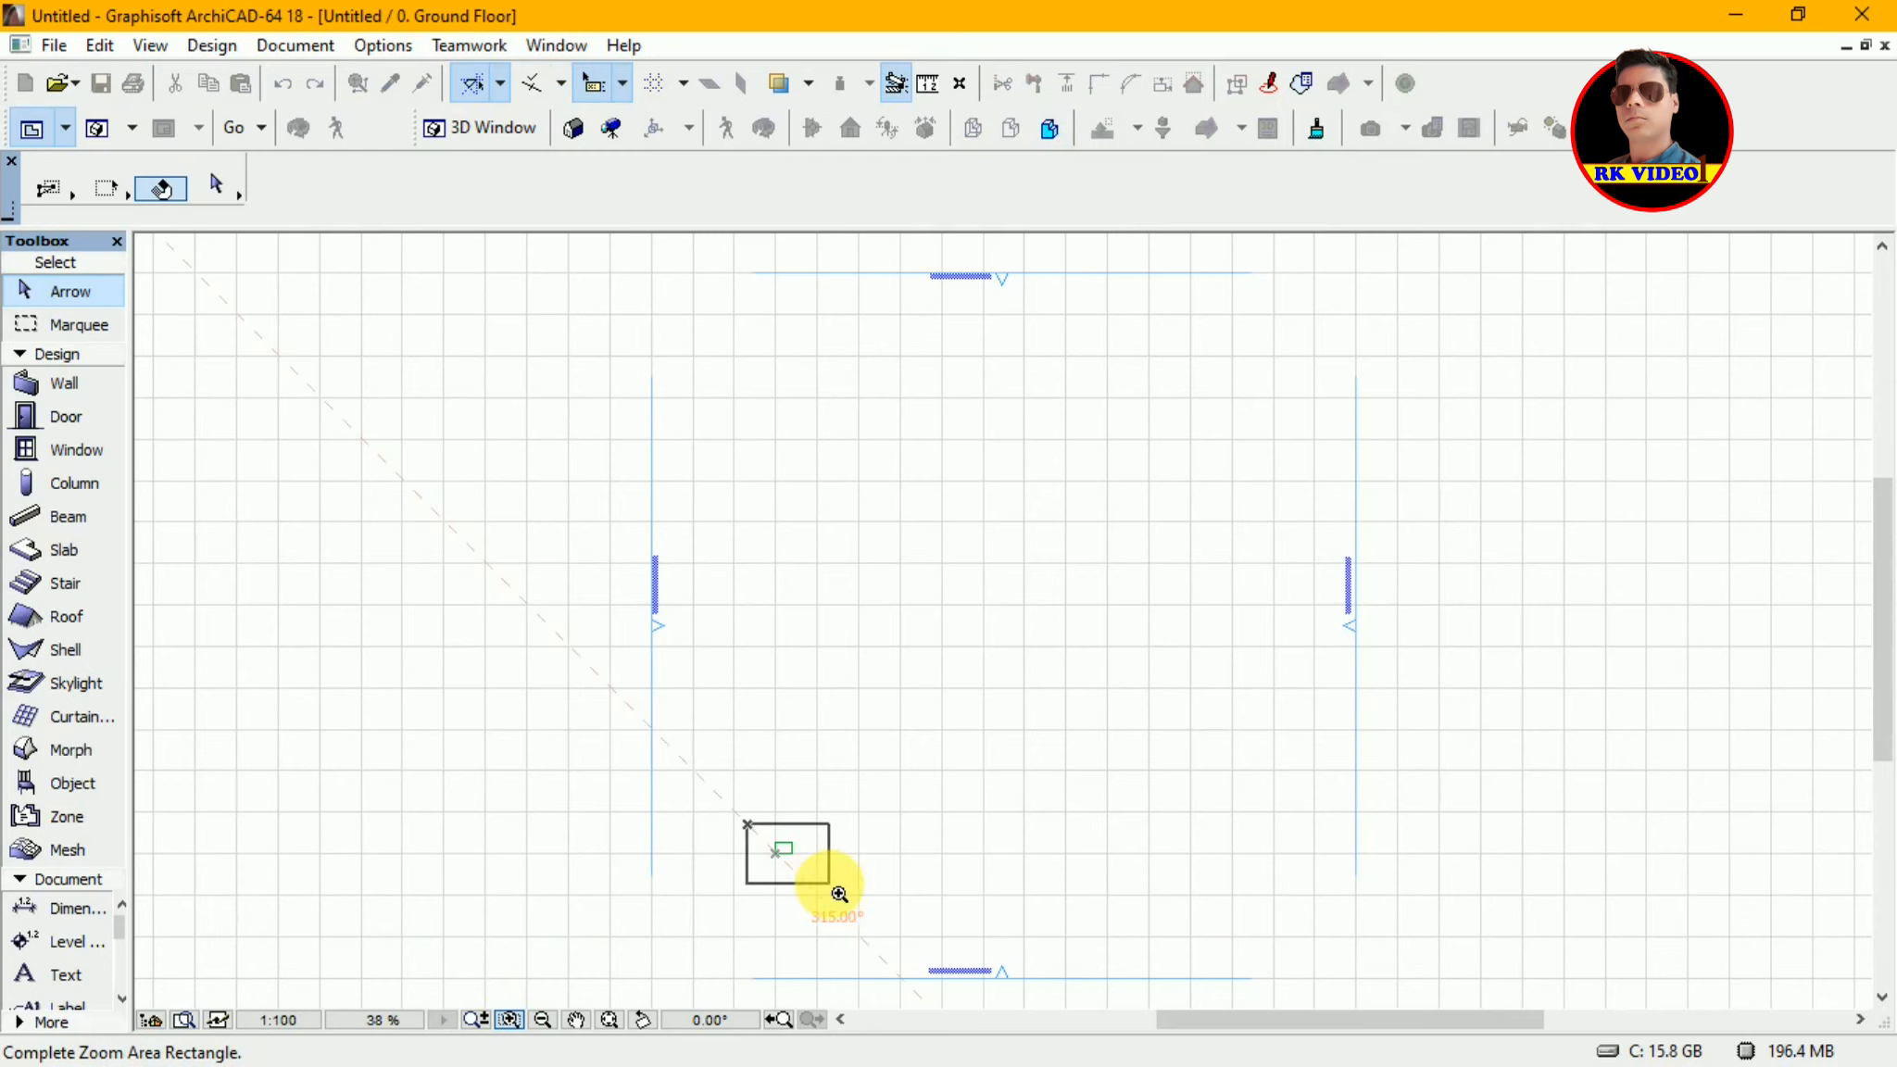
left_click(838, 894)
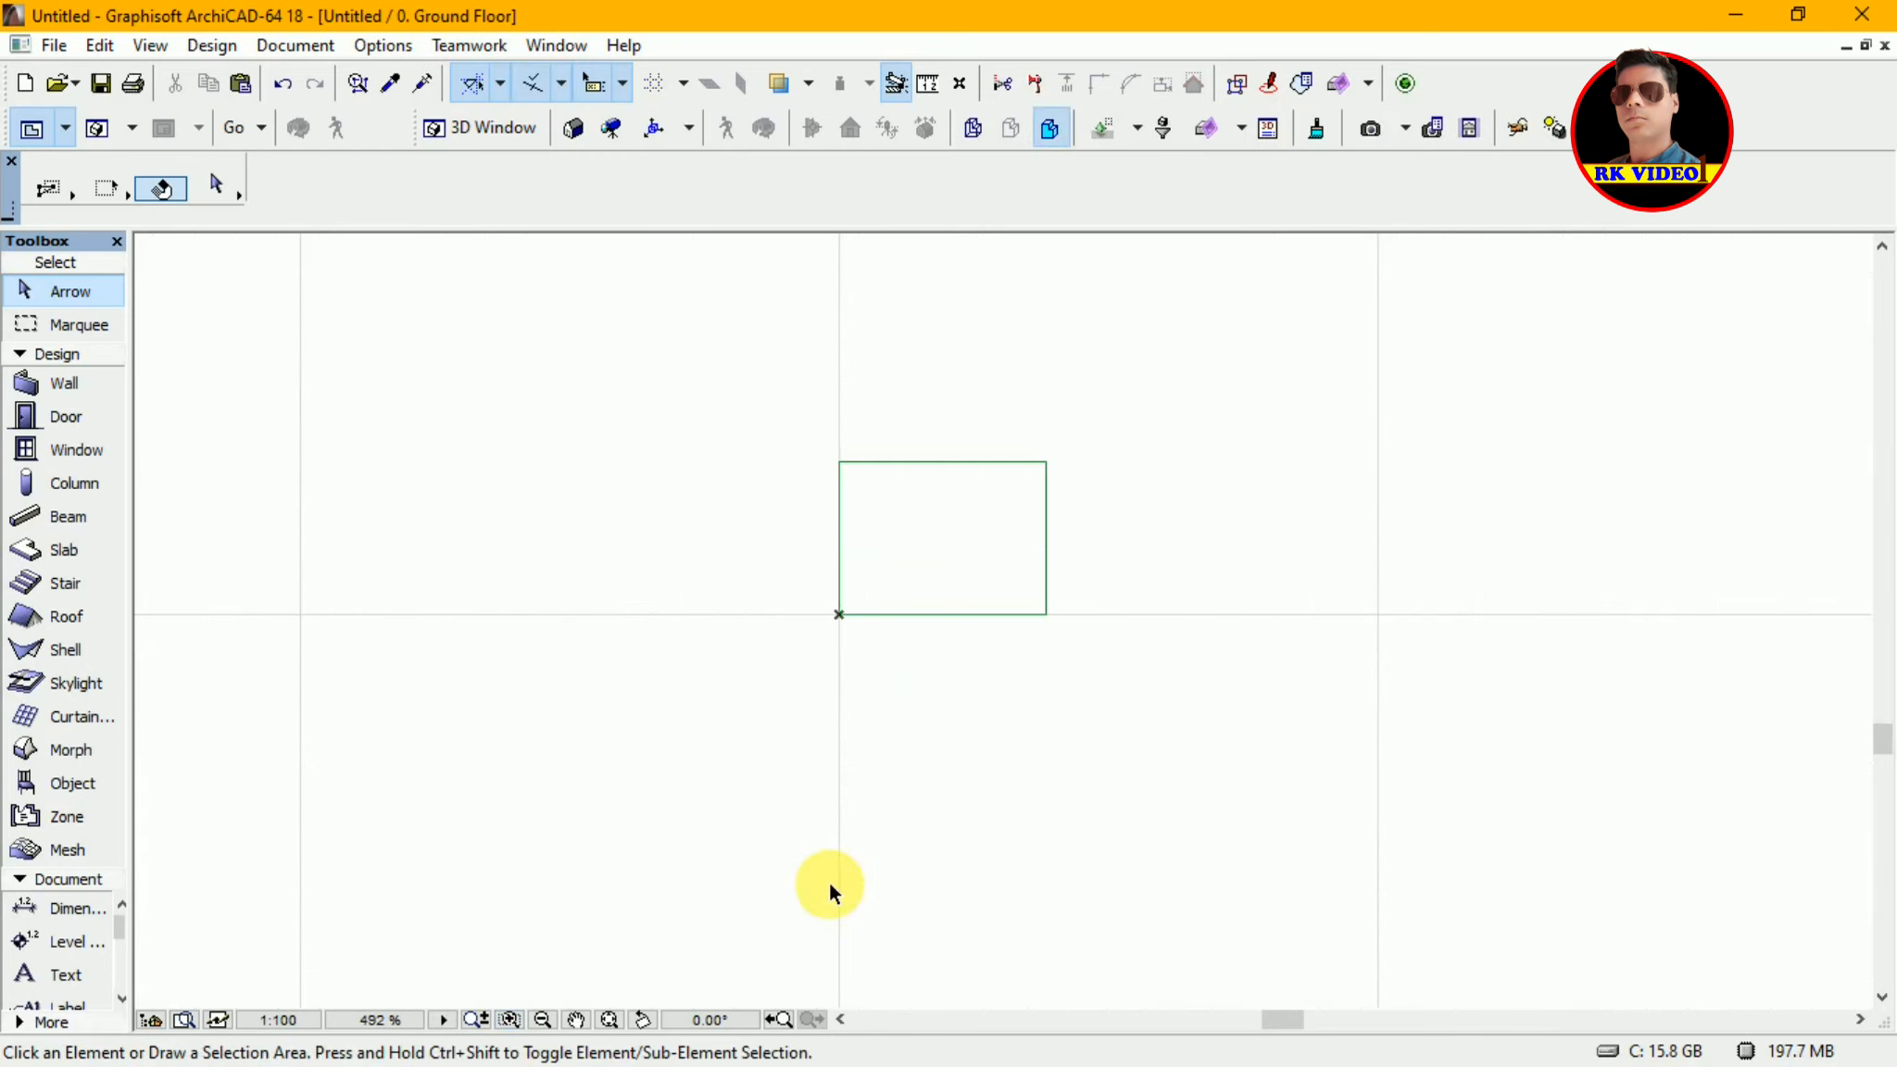
left_click(1047, 562)
left_click(987, 628)
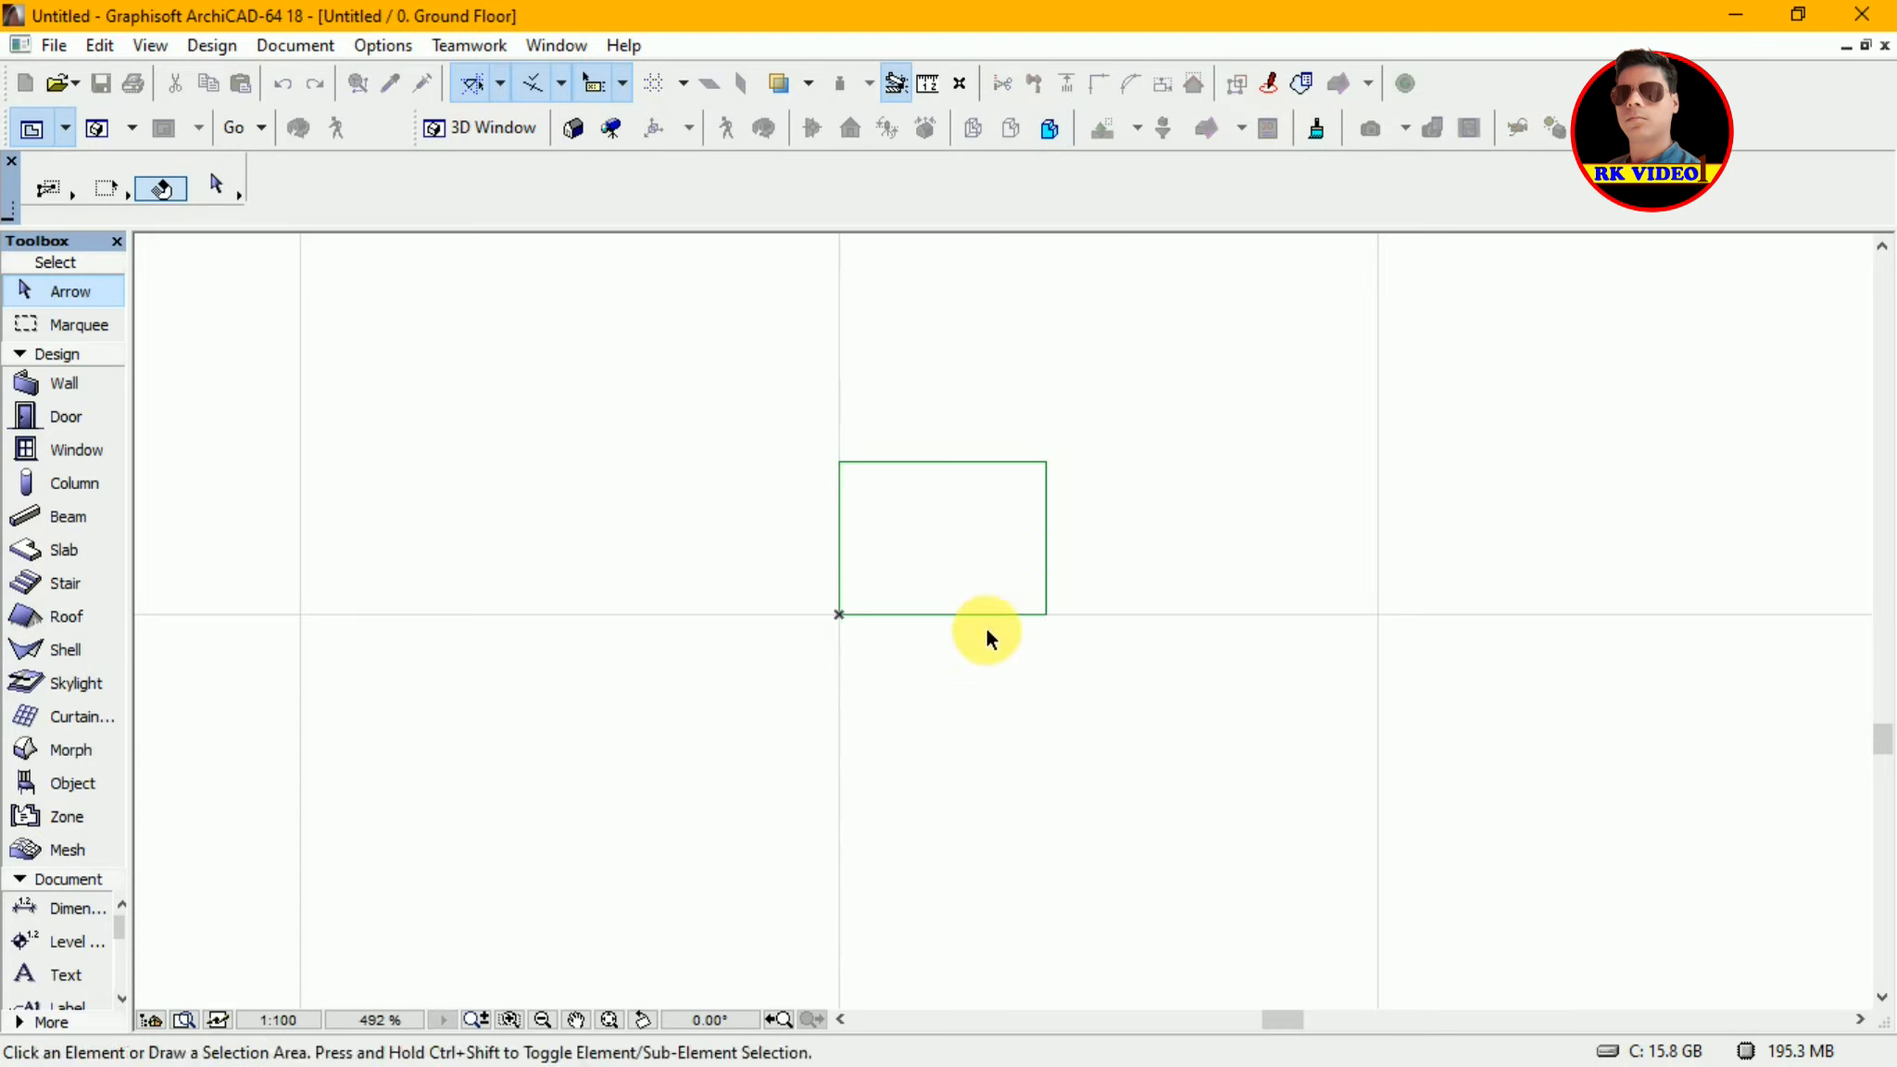
right_click(901, 556)
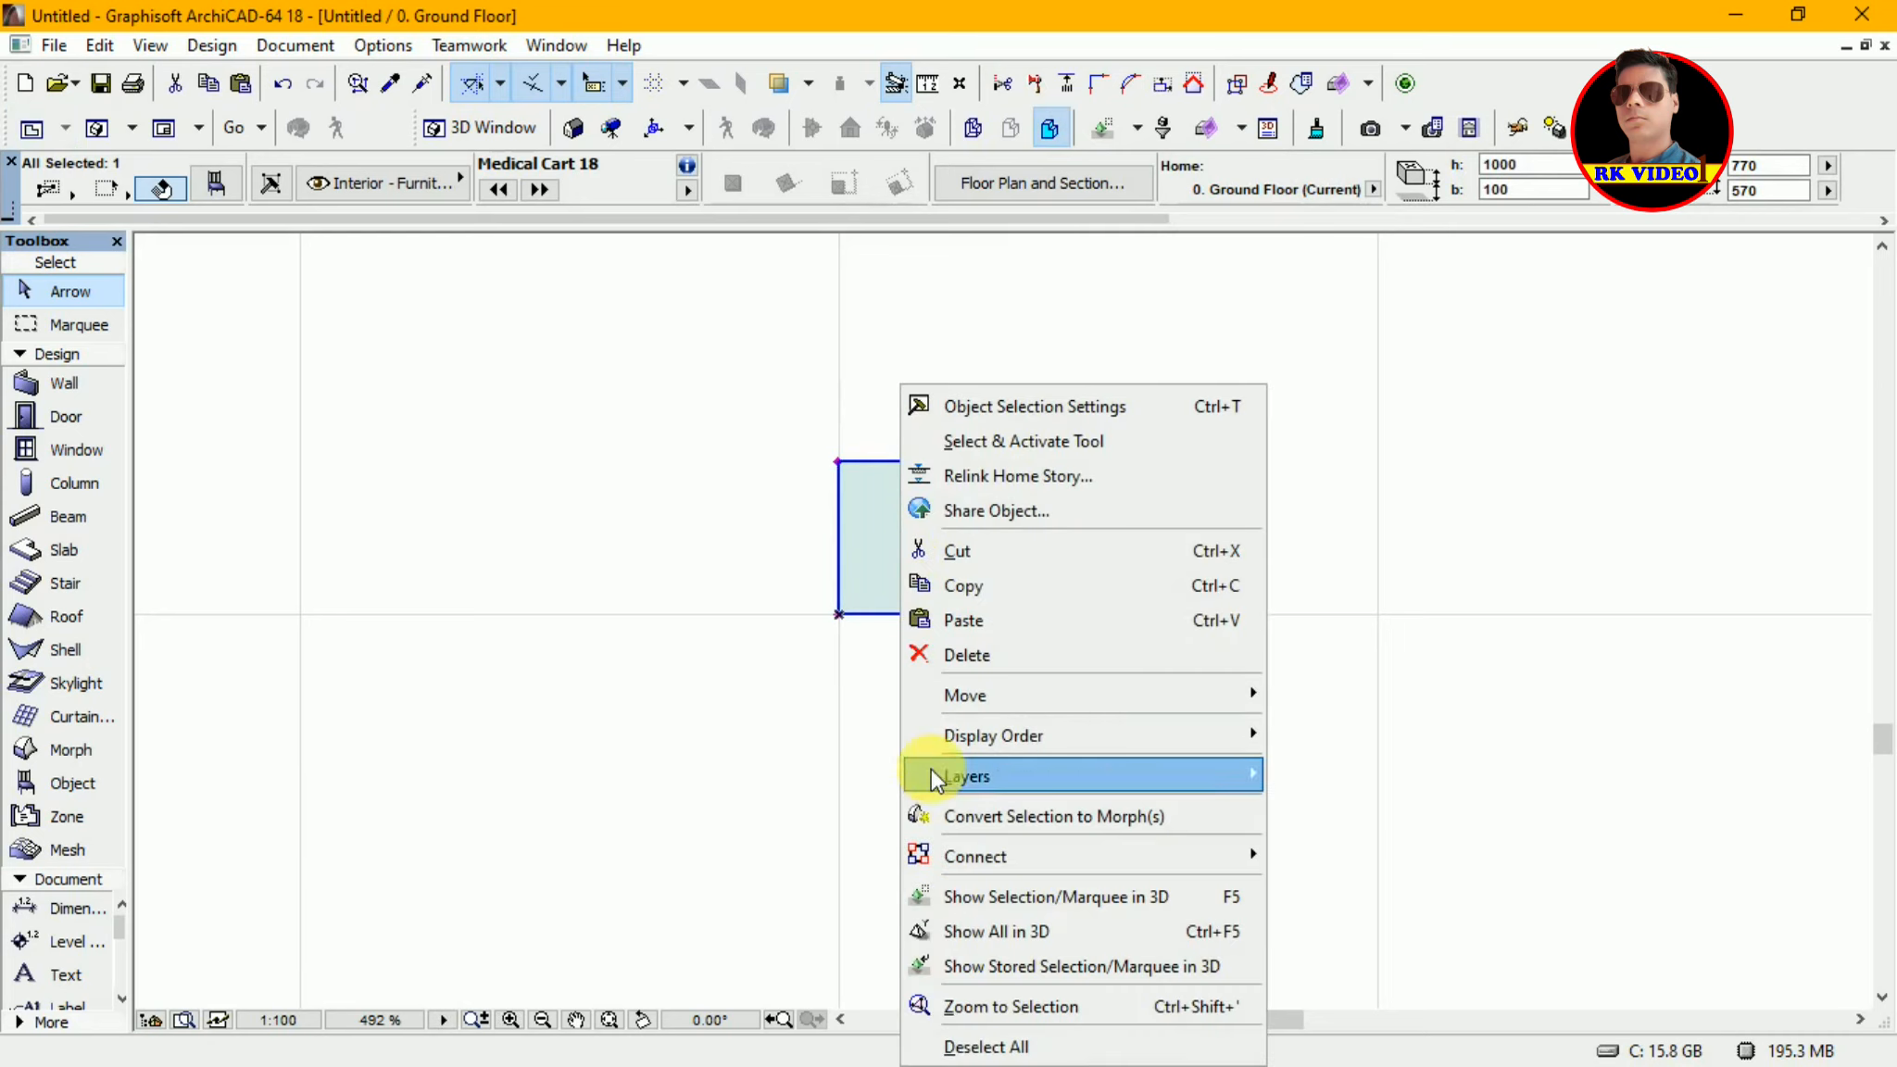
left_click(932, 815)
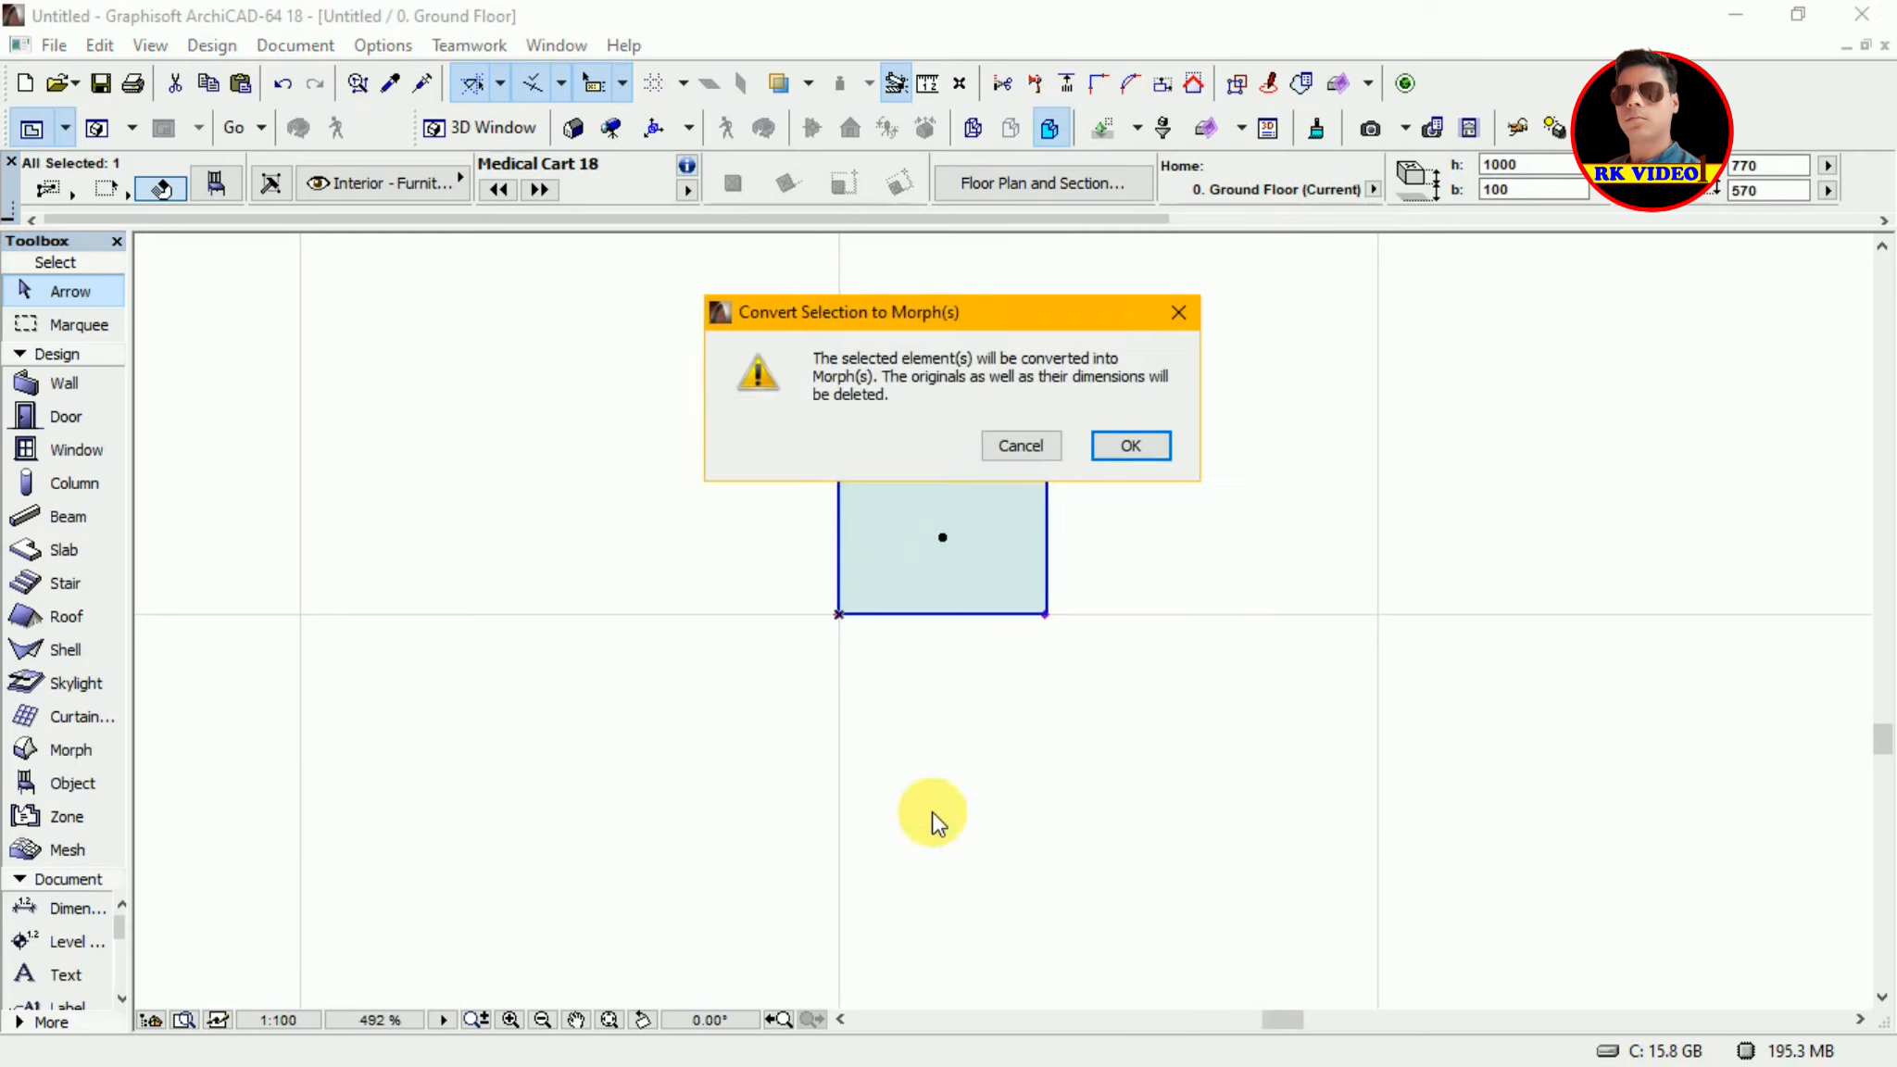
left_click(1123, 450)
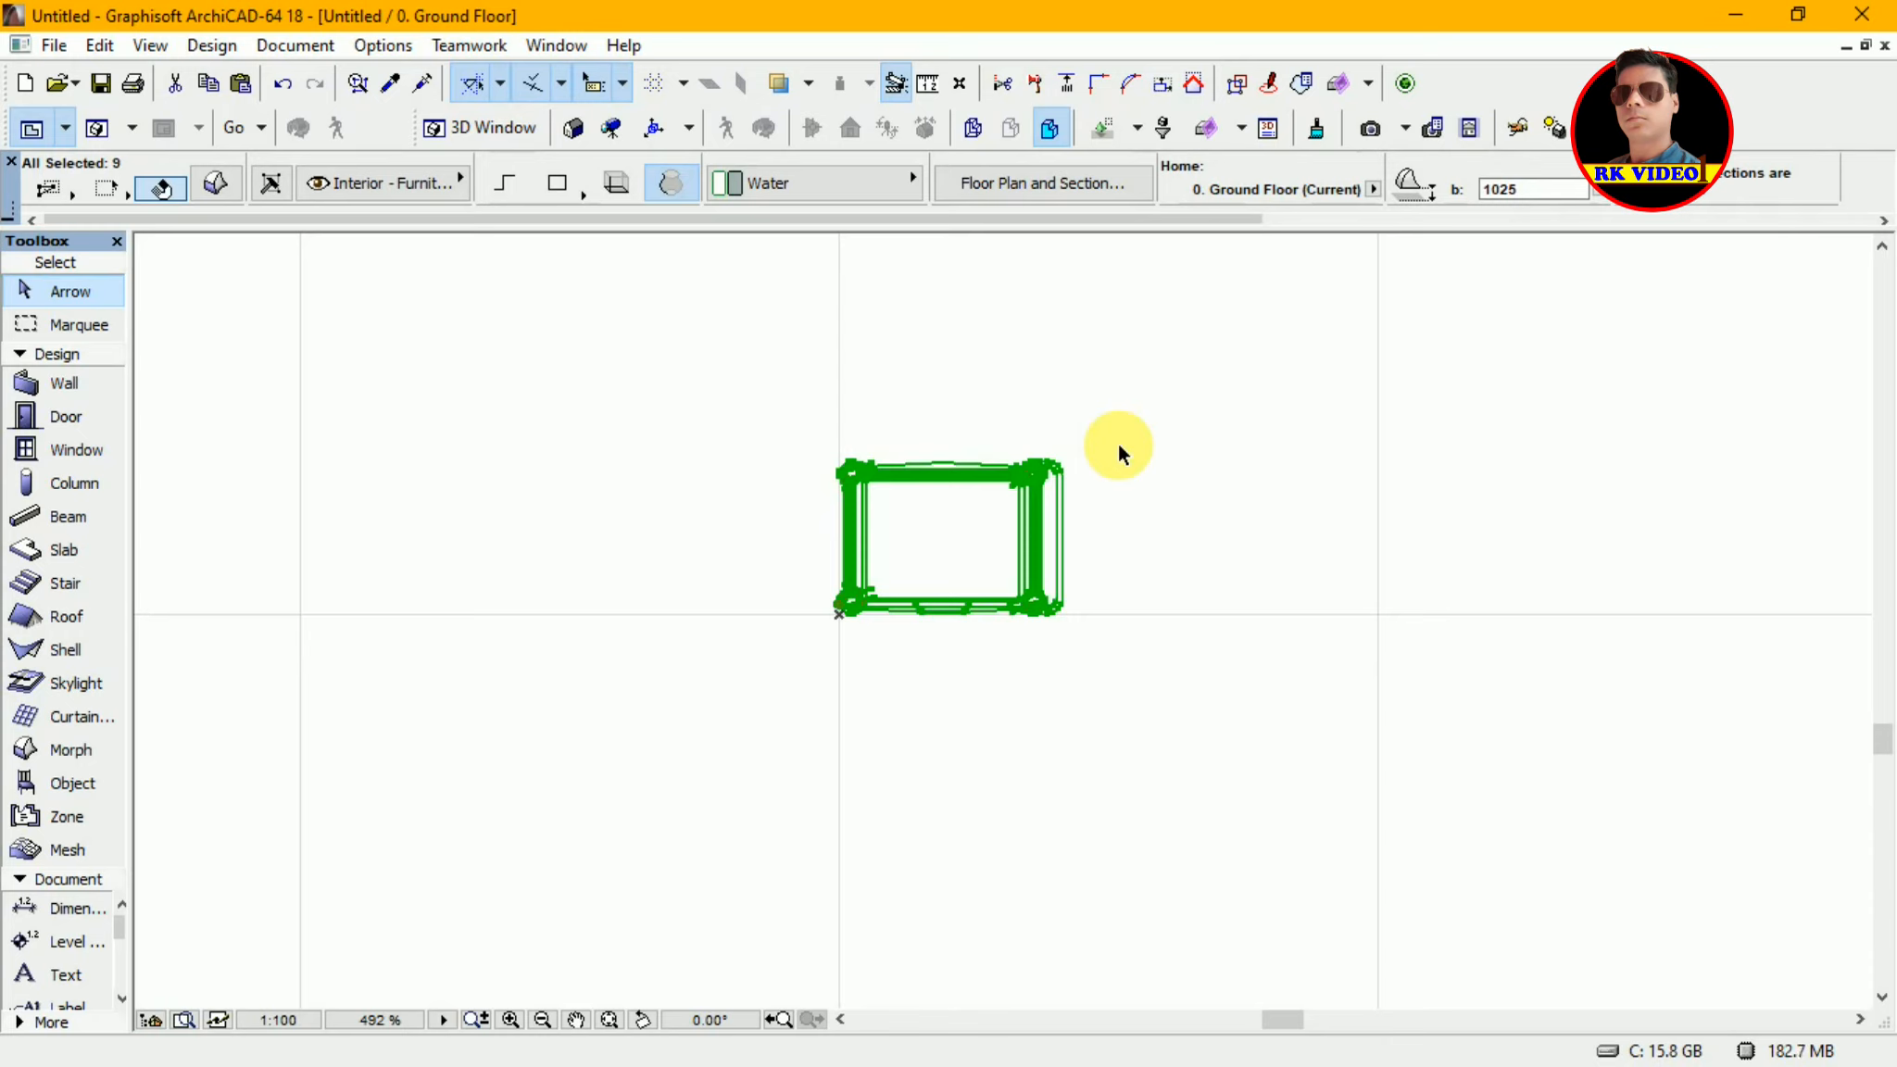
- Show all elements in 3D to inspect the converted cart at an angle
key("ctrl+F5")
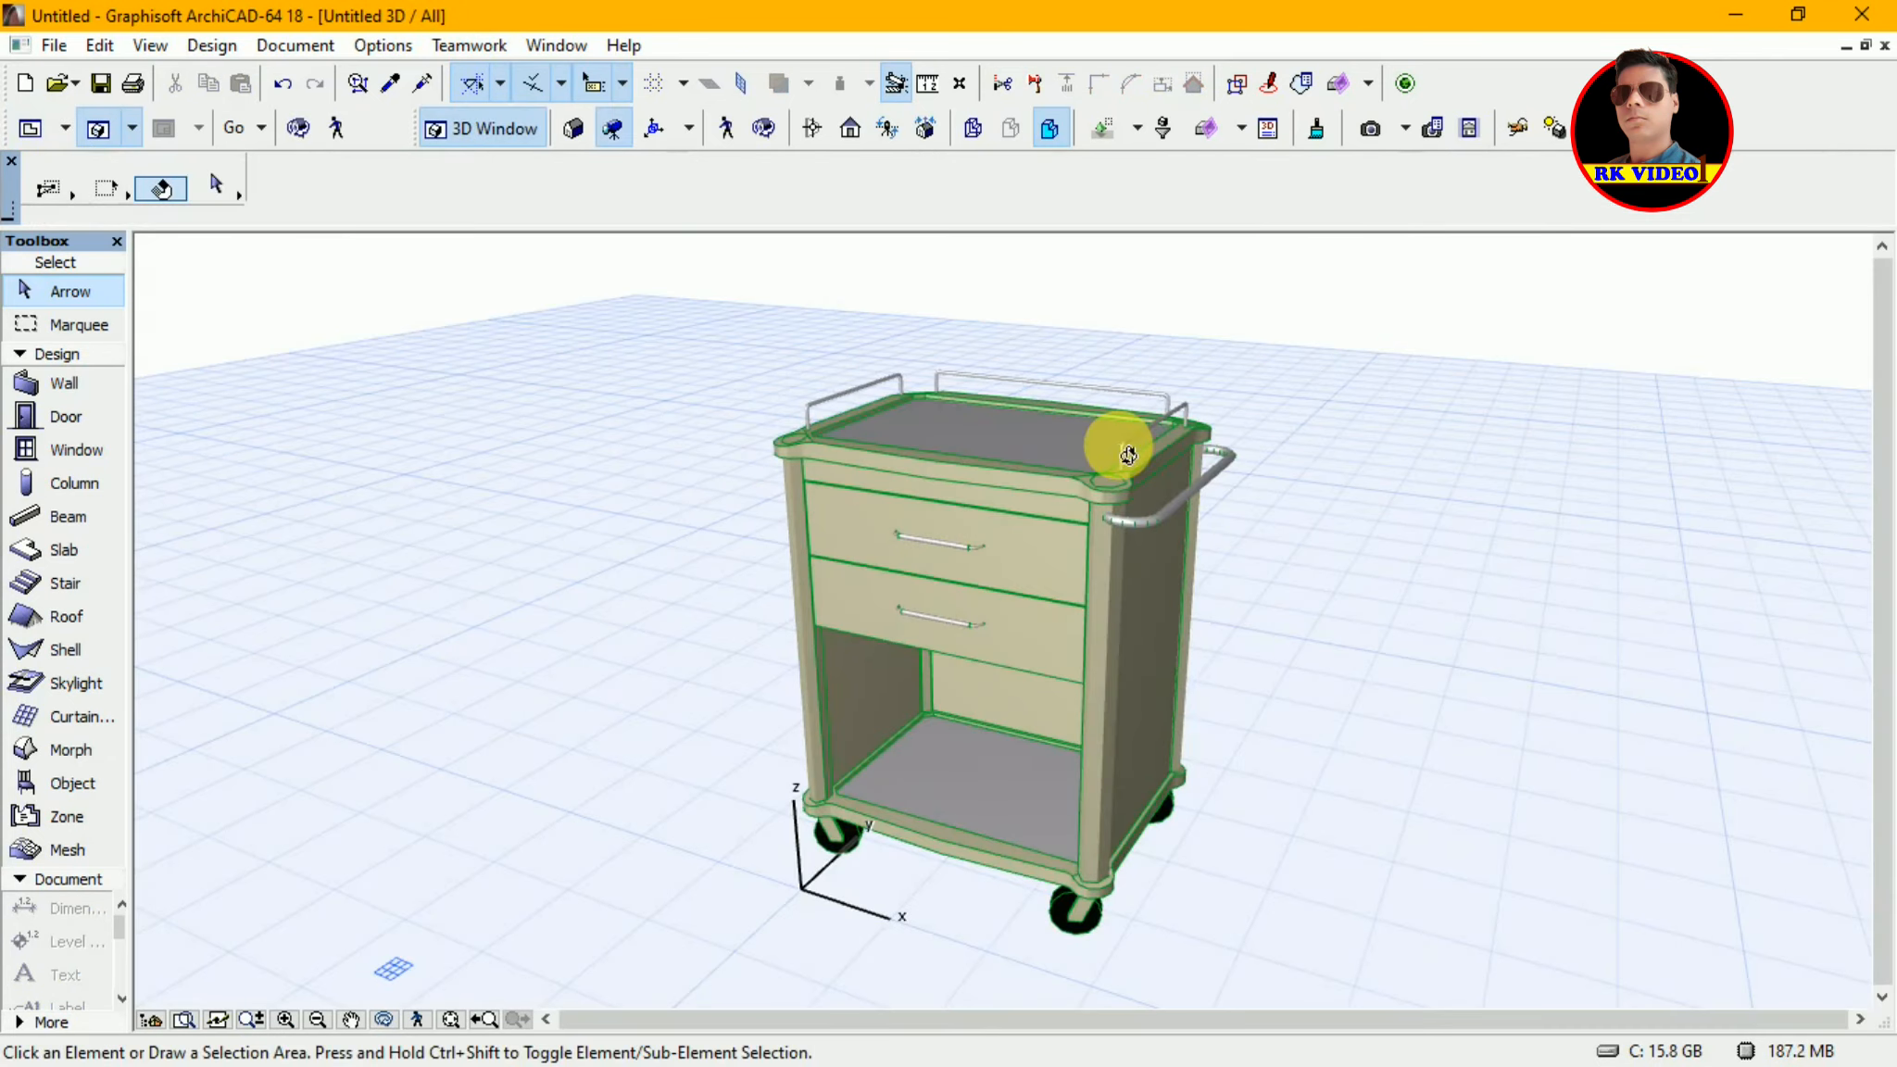
key("o")
left_click_drag(1402, 550, 1469, 568)
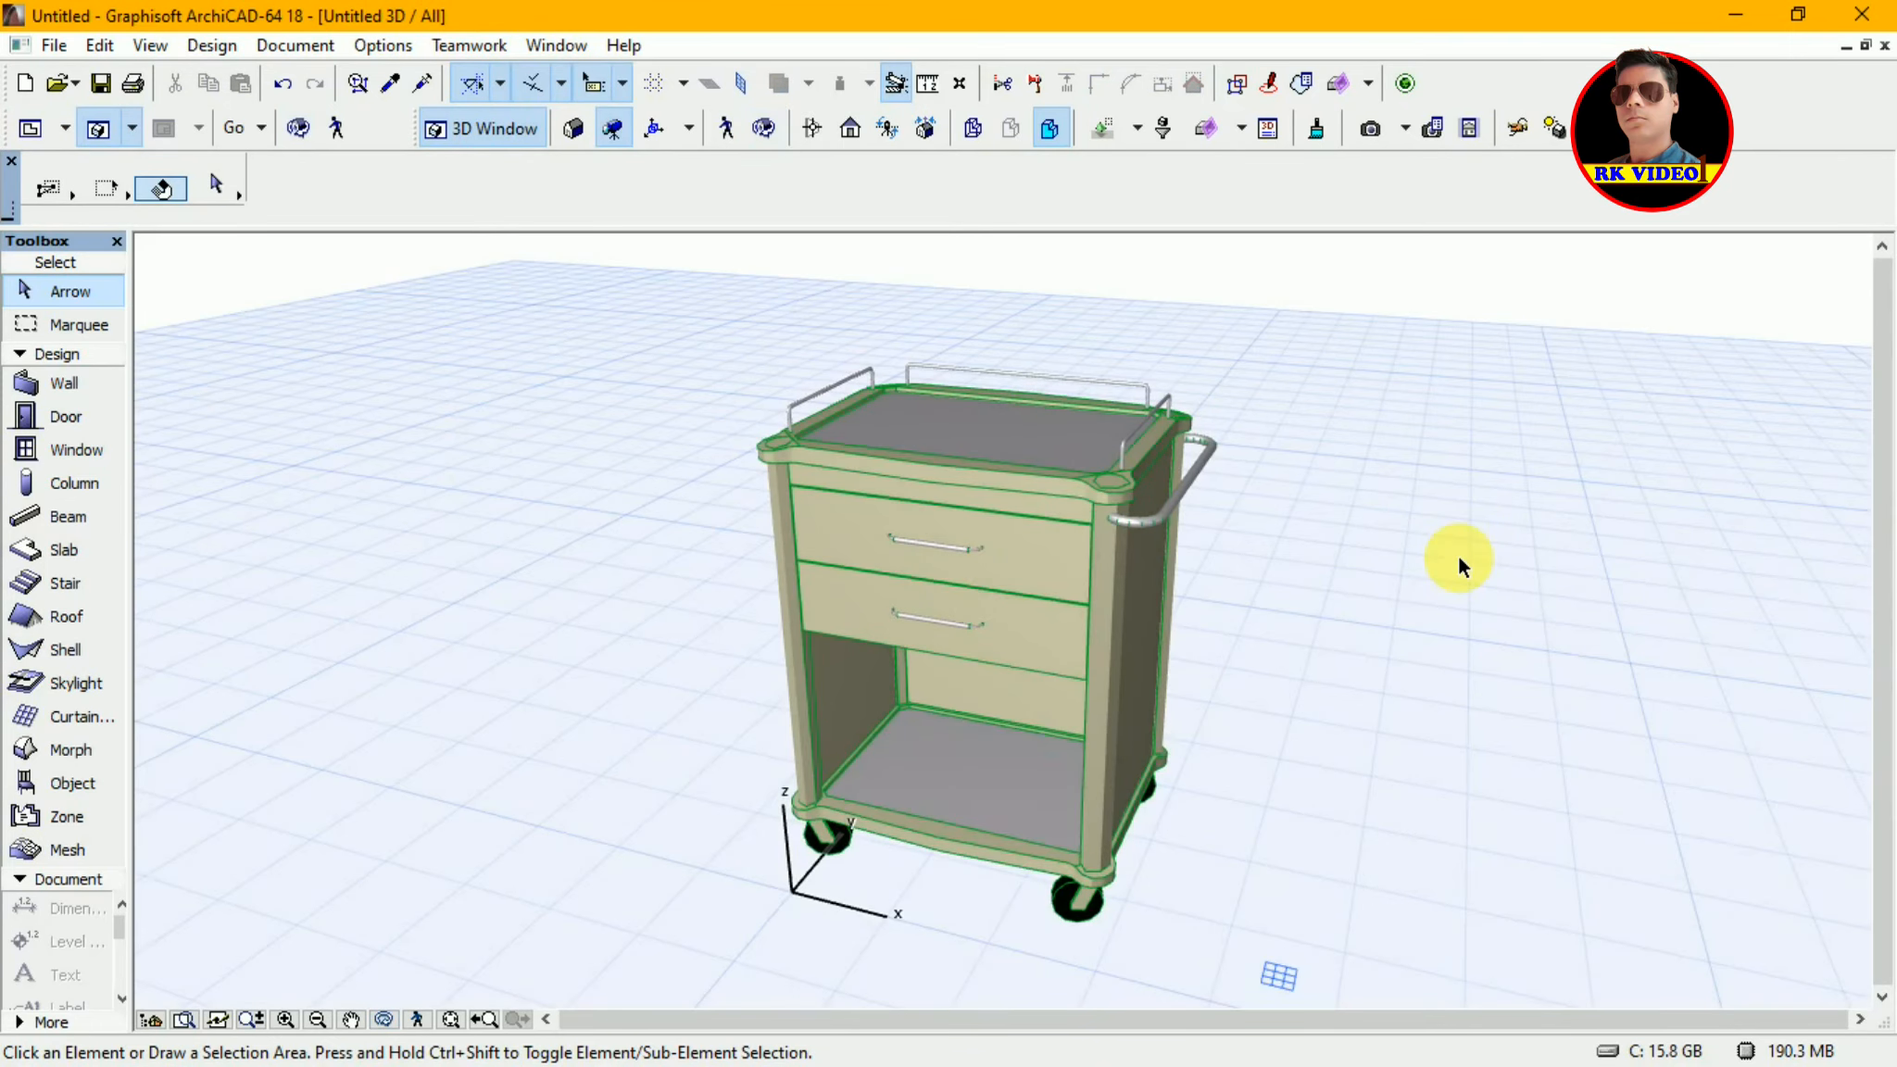
key("ctrl+Down")
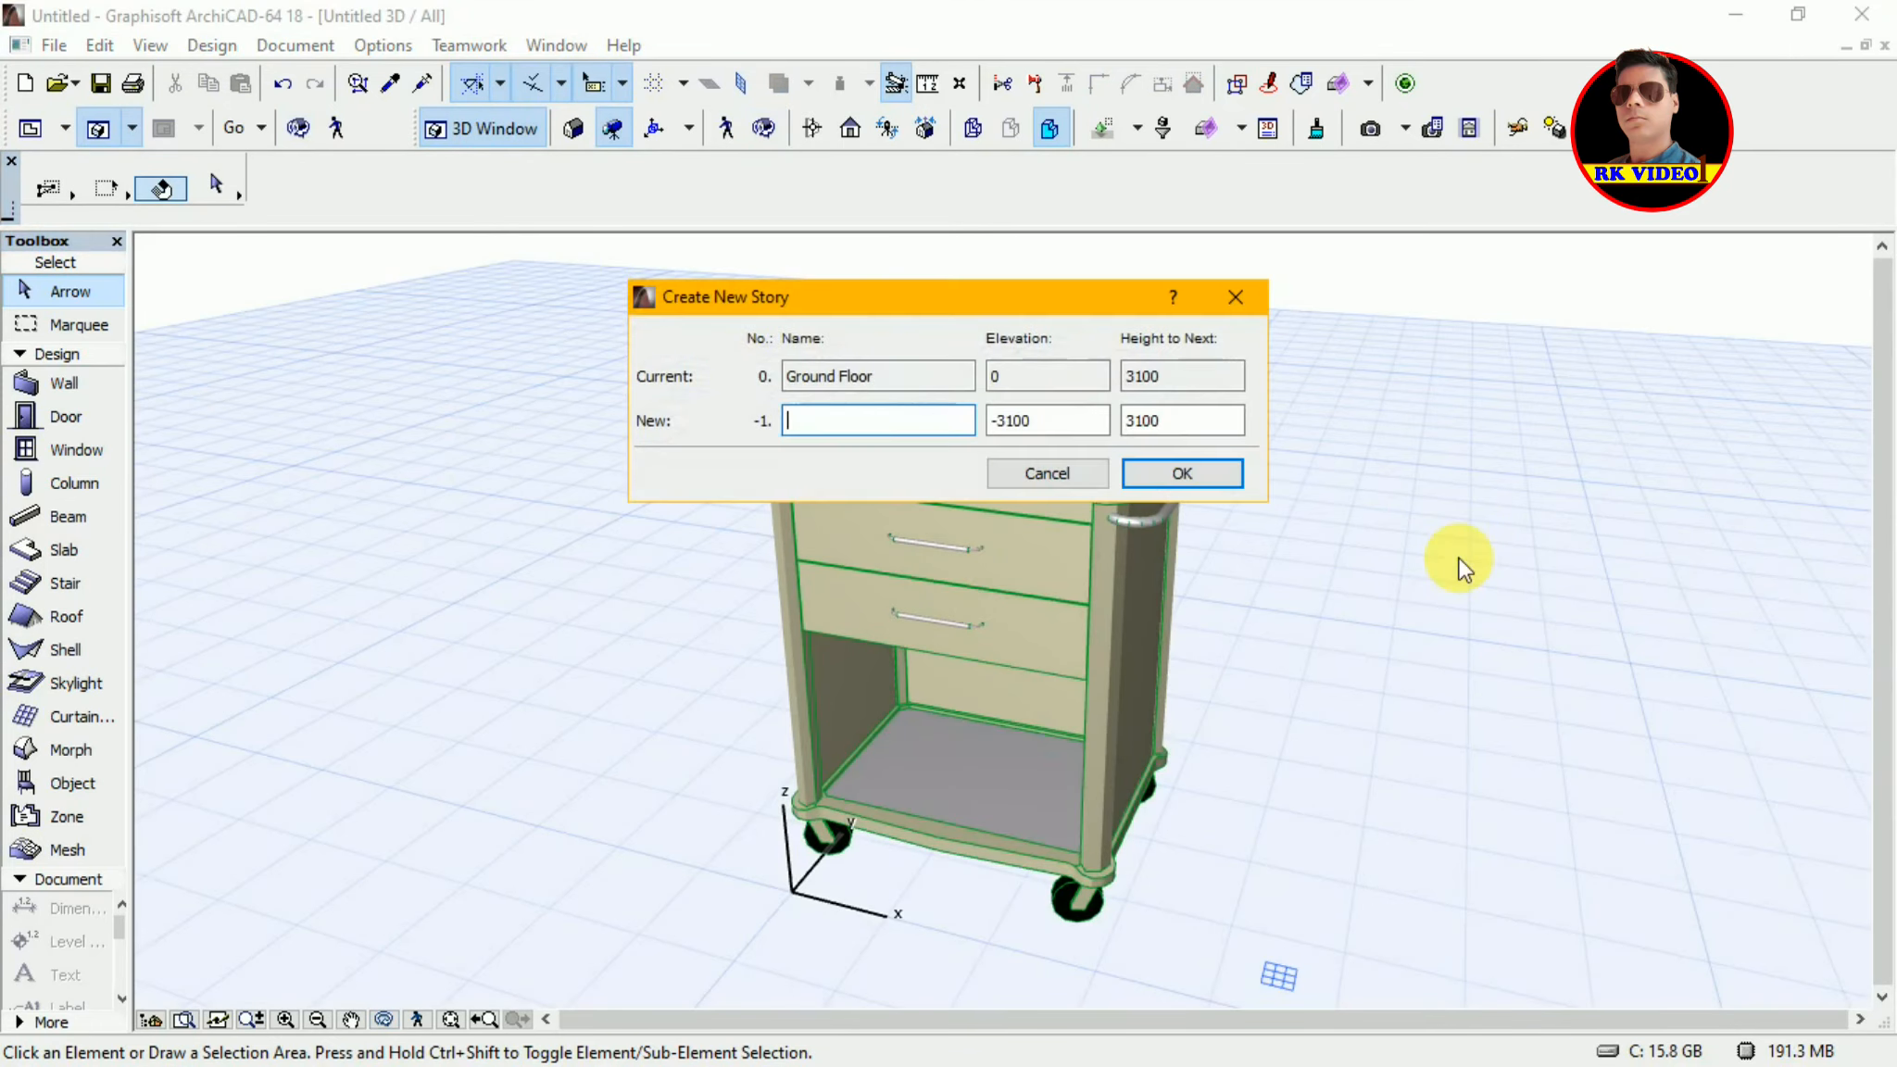
left_click(1238, 300)
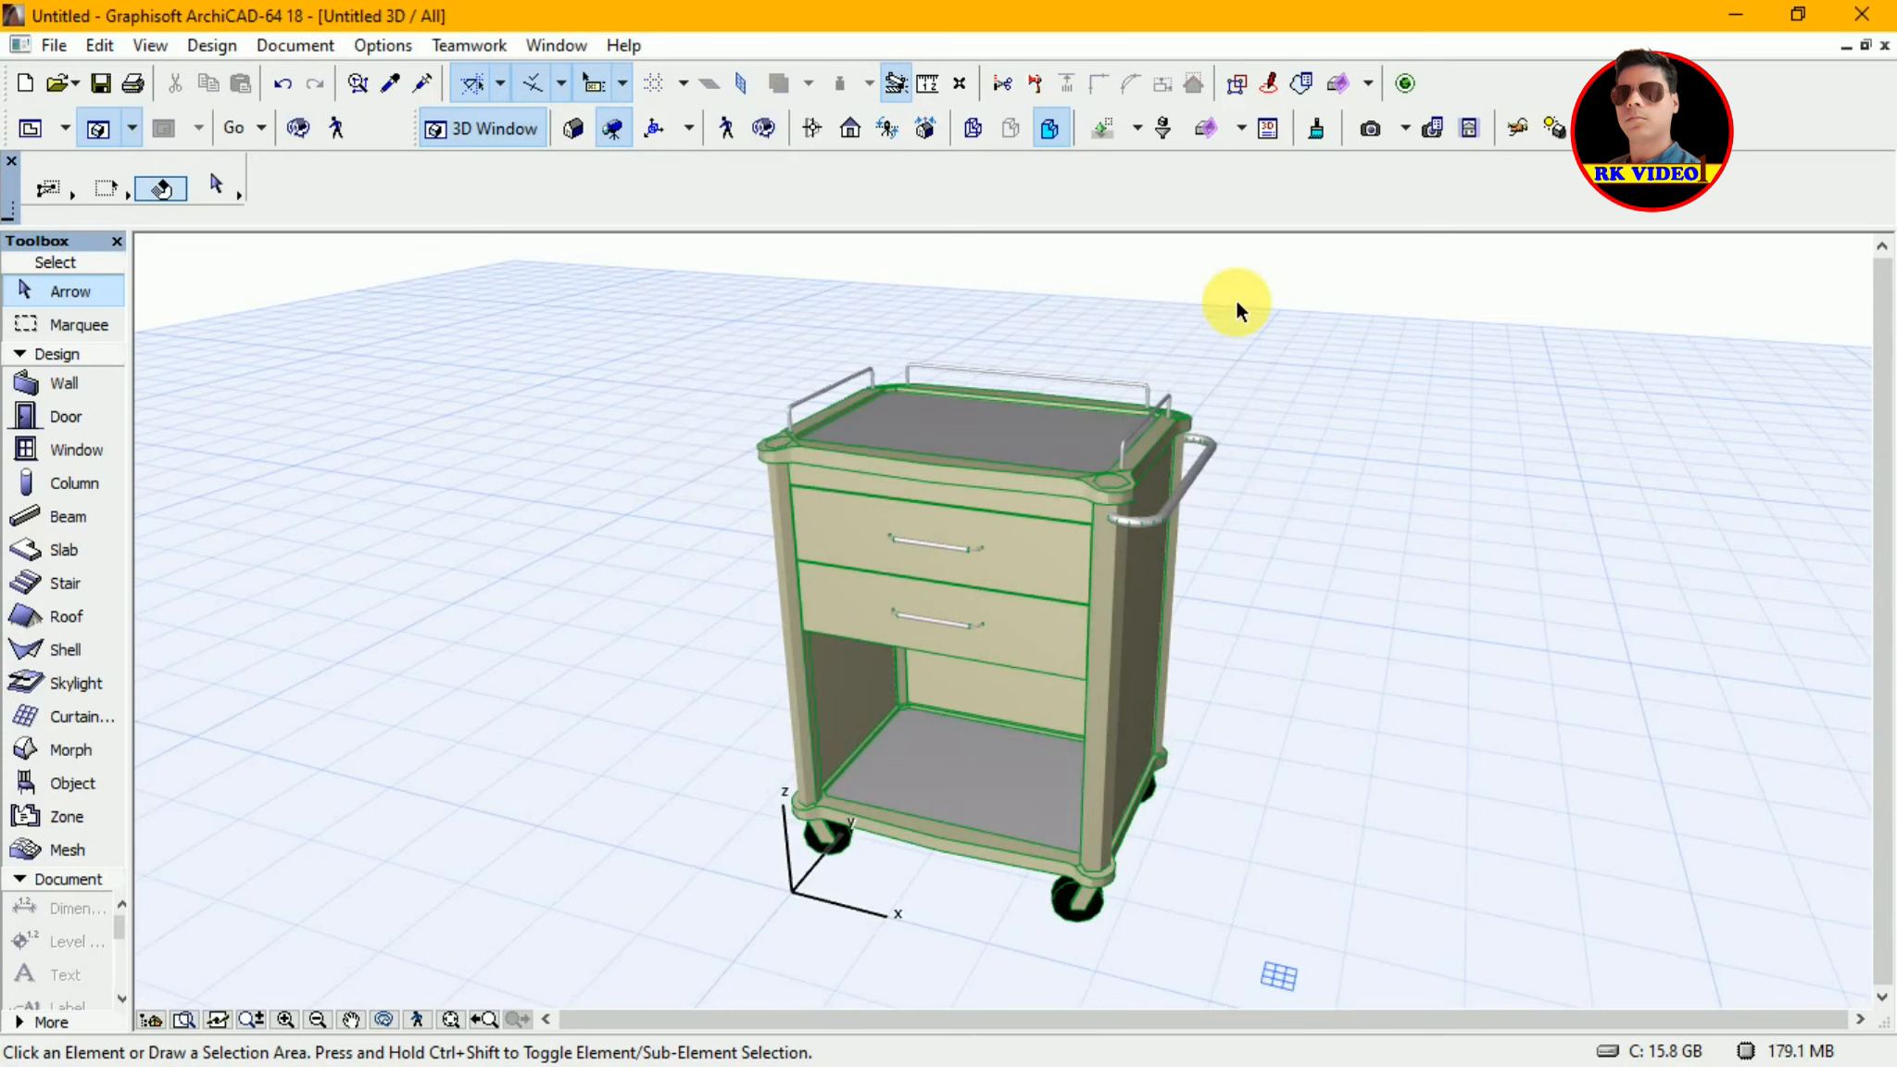
key("ctrl+Down")
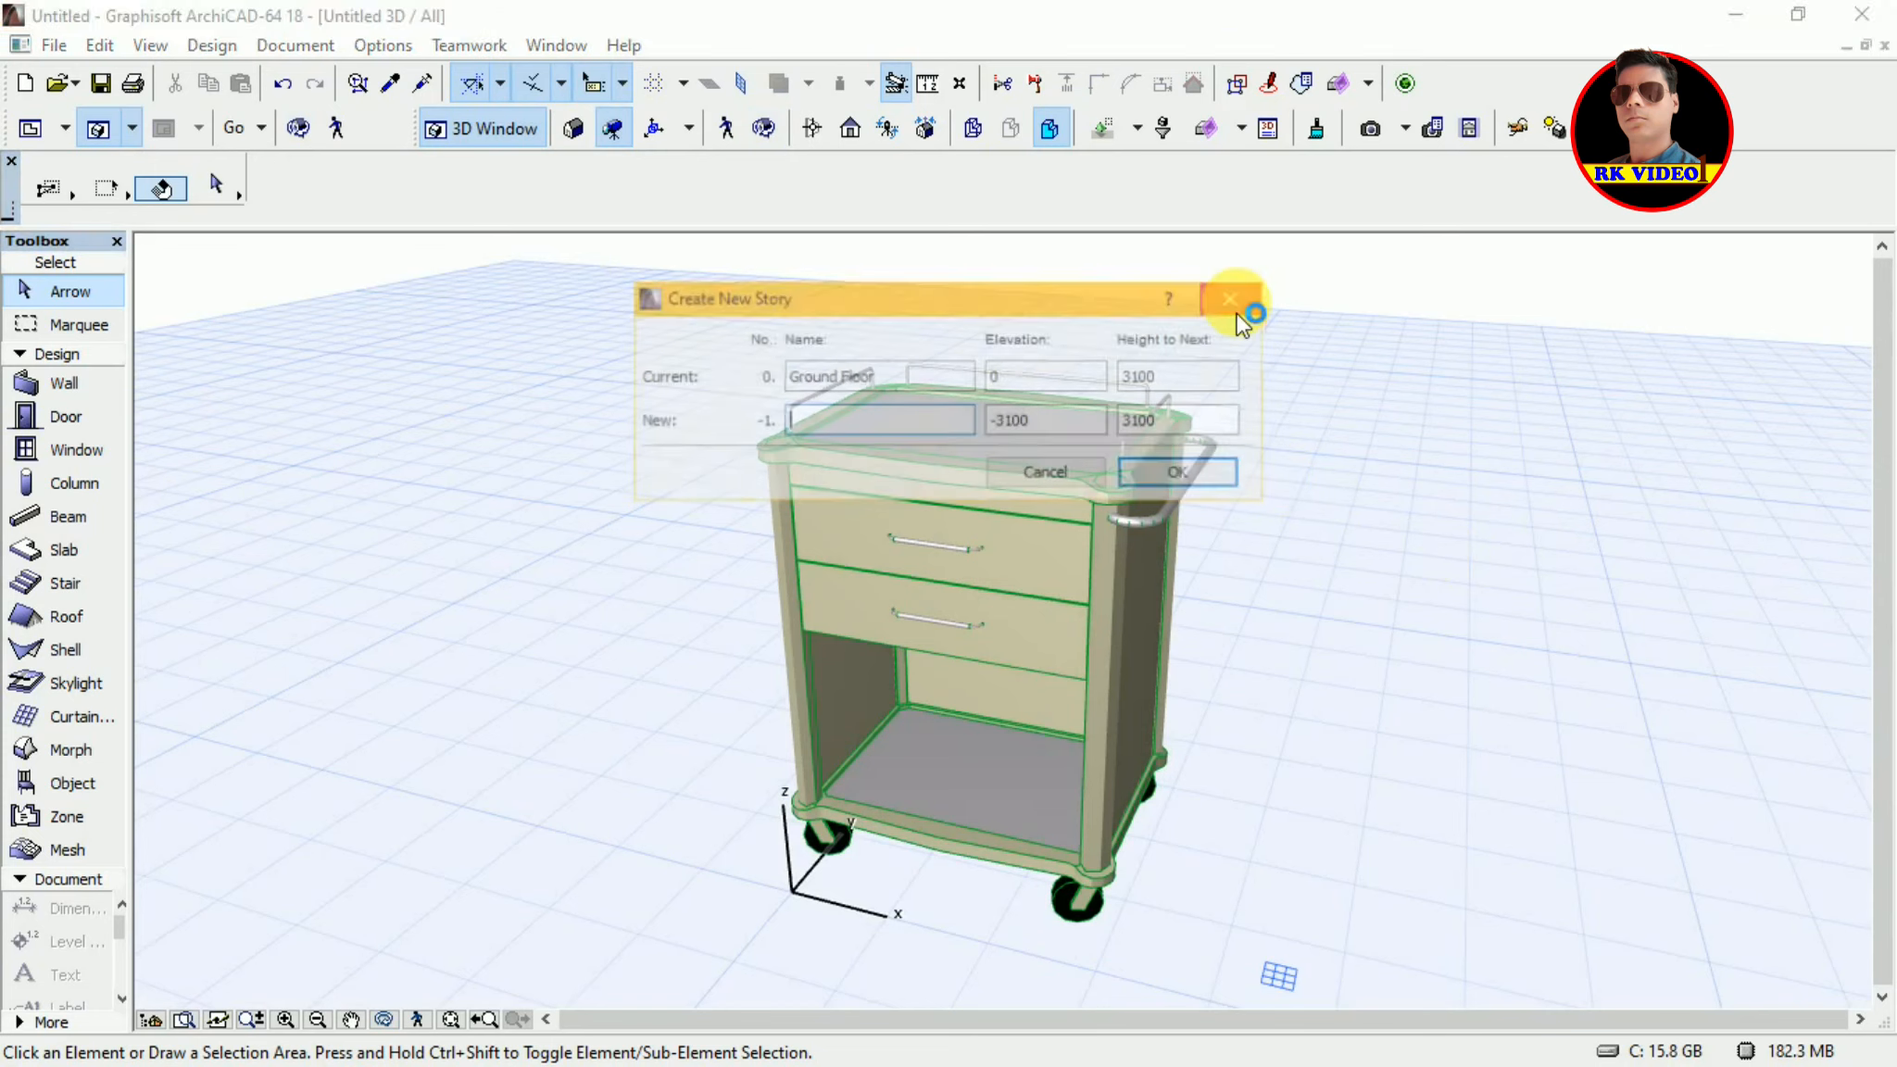
left_click(1246, 300)
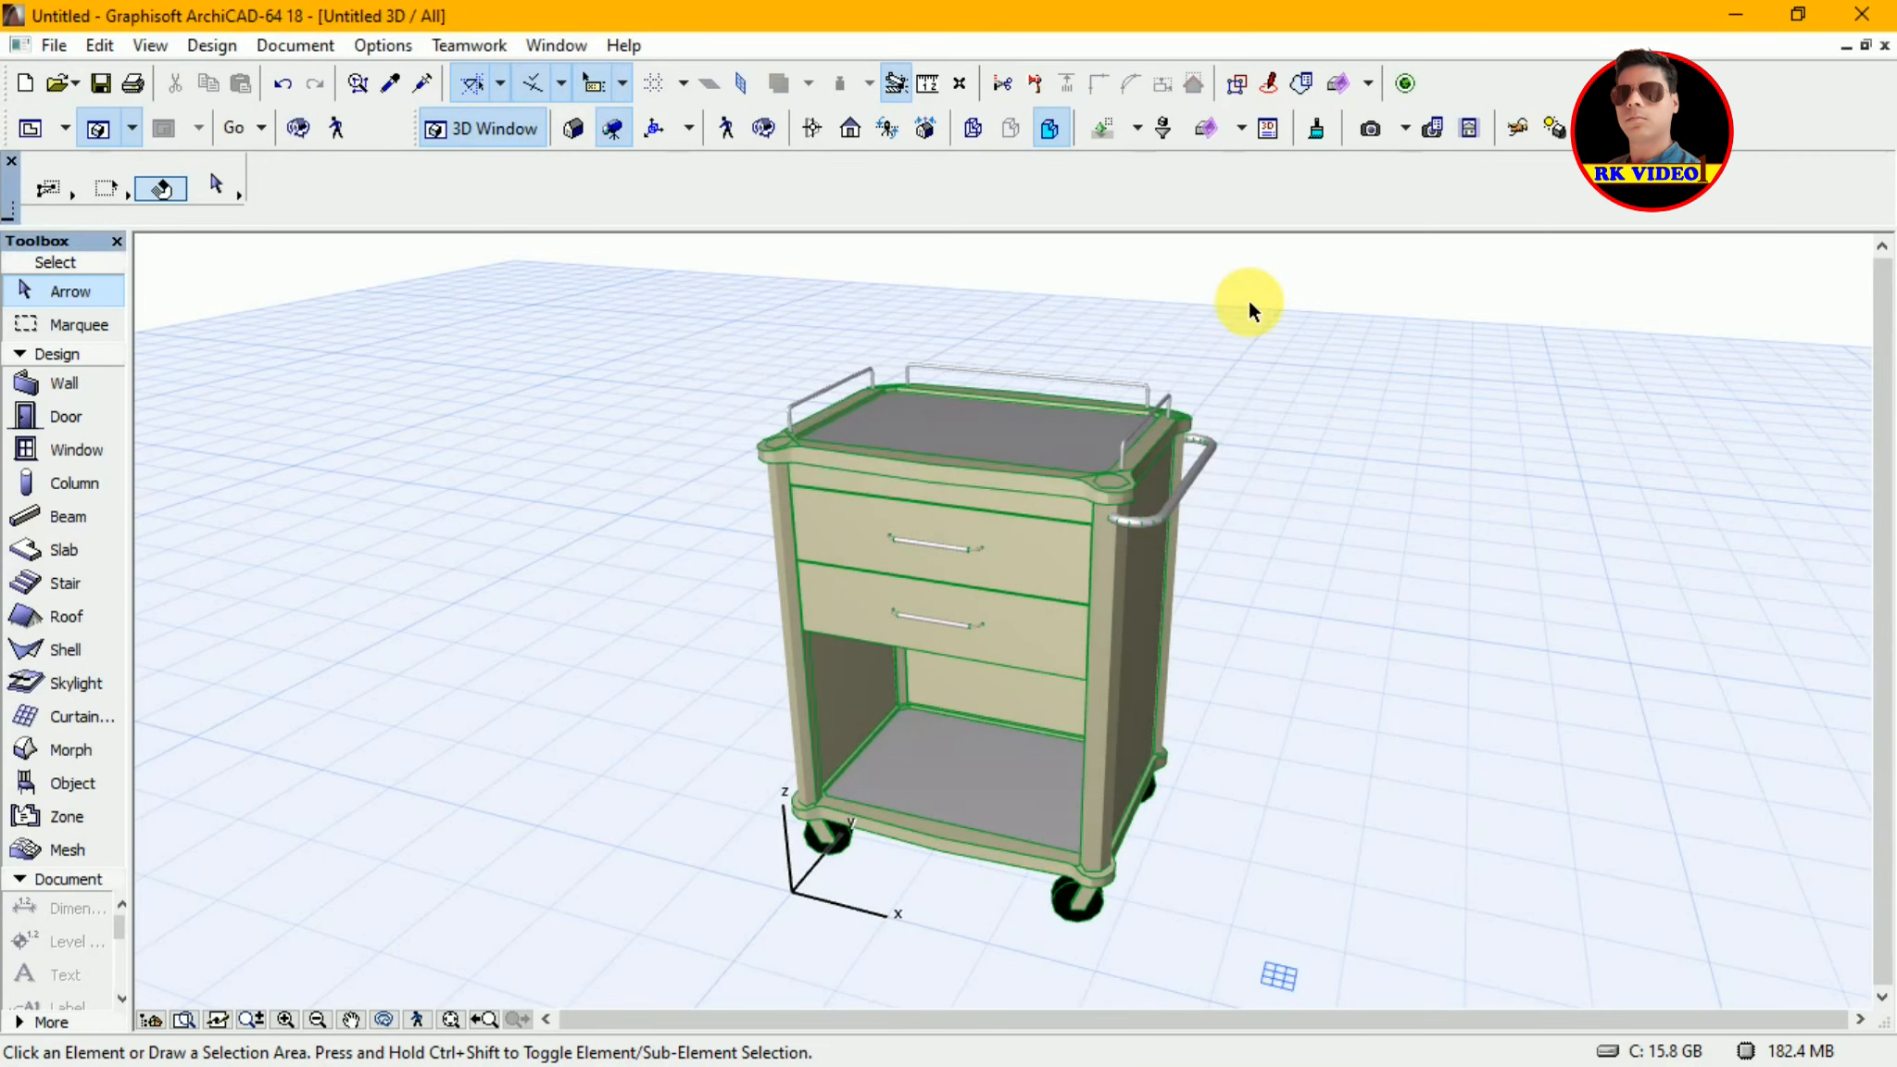
- Switch the 3D view to axonometric projection and show the Navigator, closing the Layouts and Drawings and Classic 3D Navigation palettes
key("ctrl+F3")
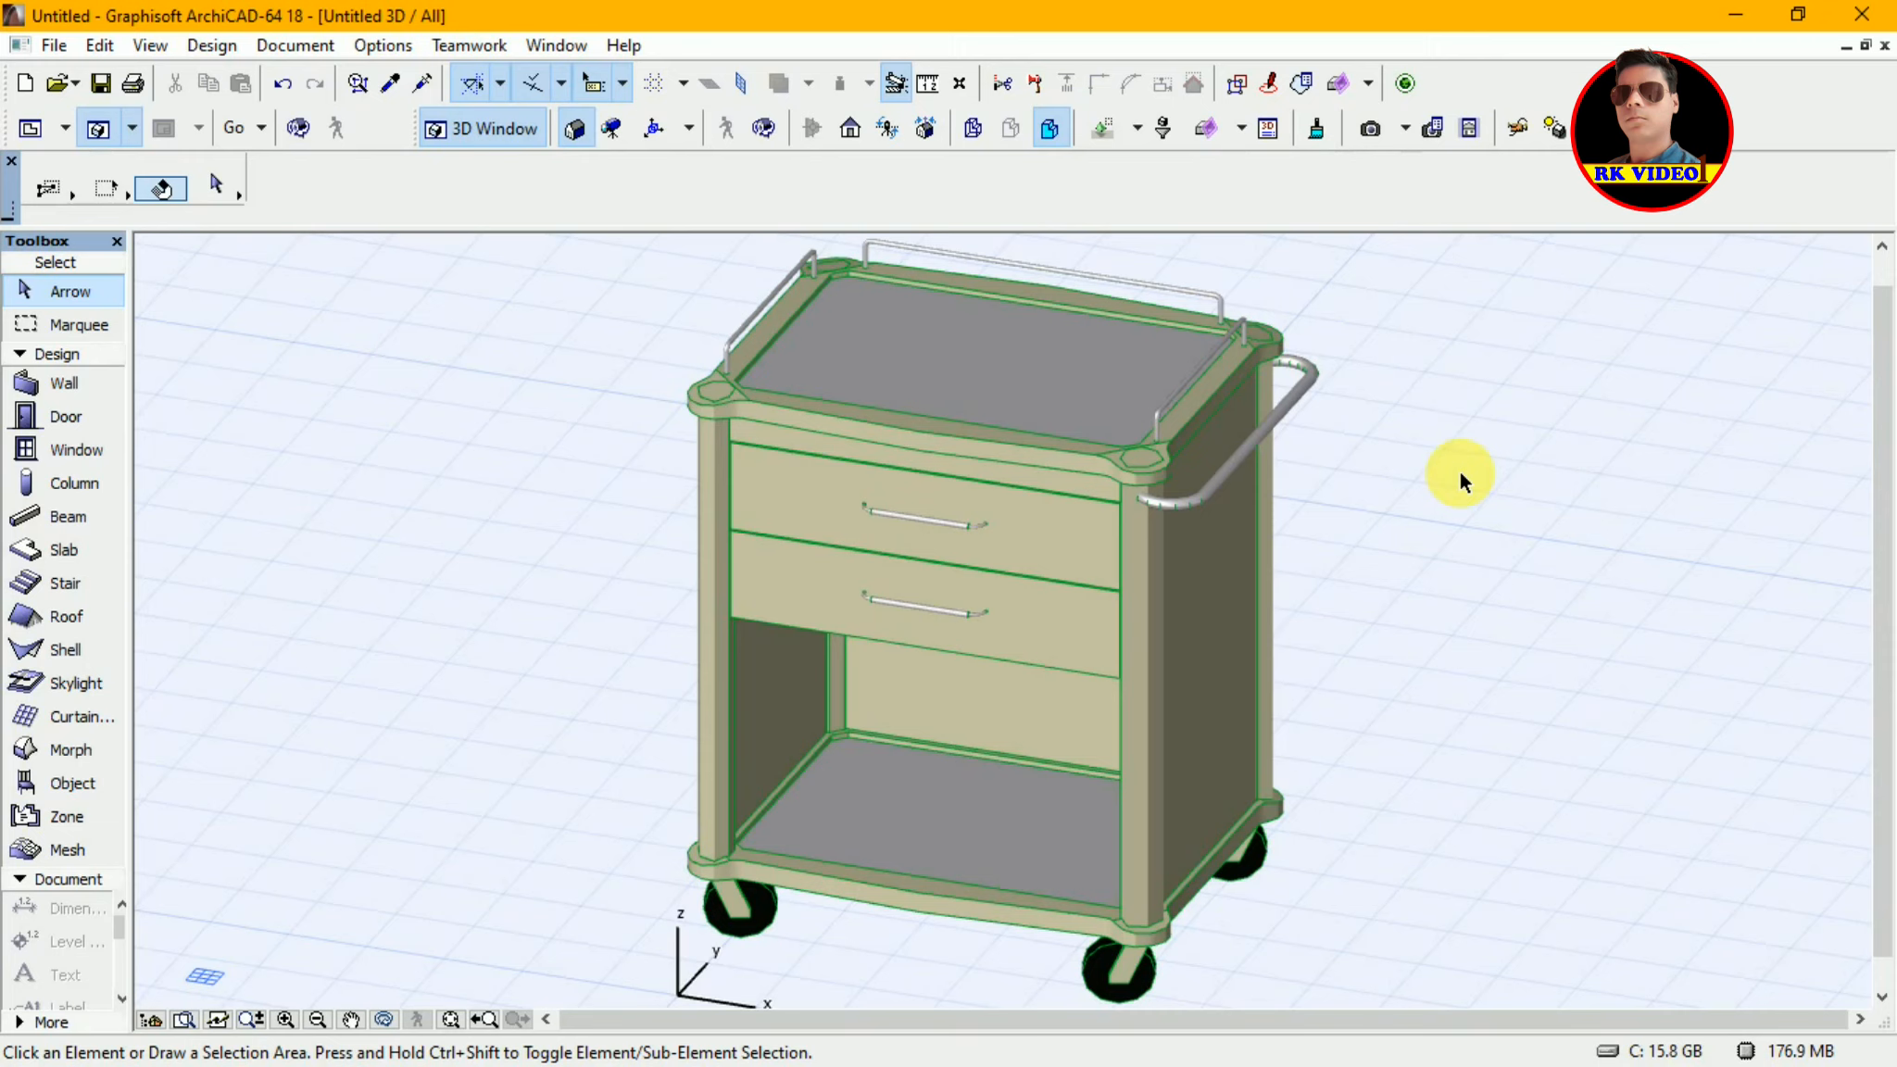
key("F2")
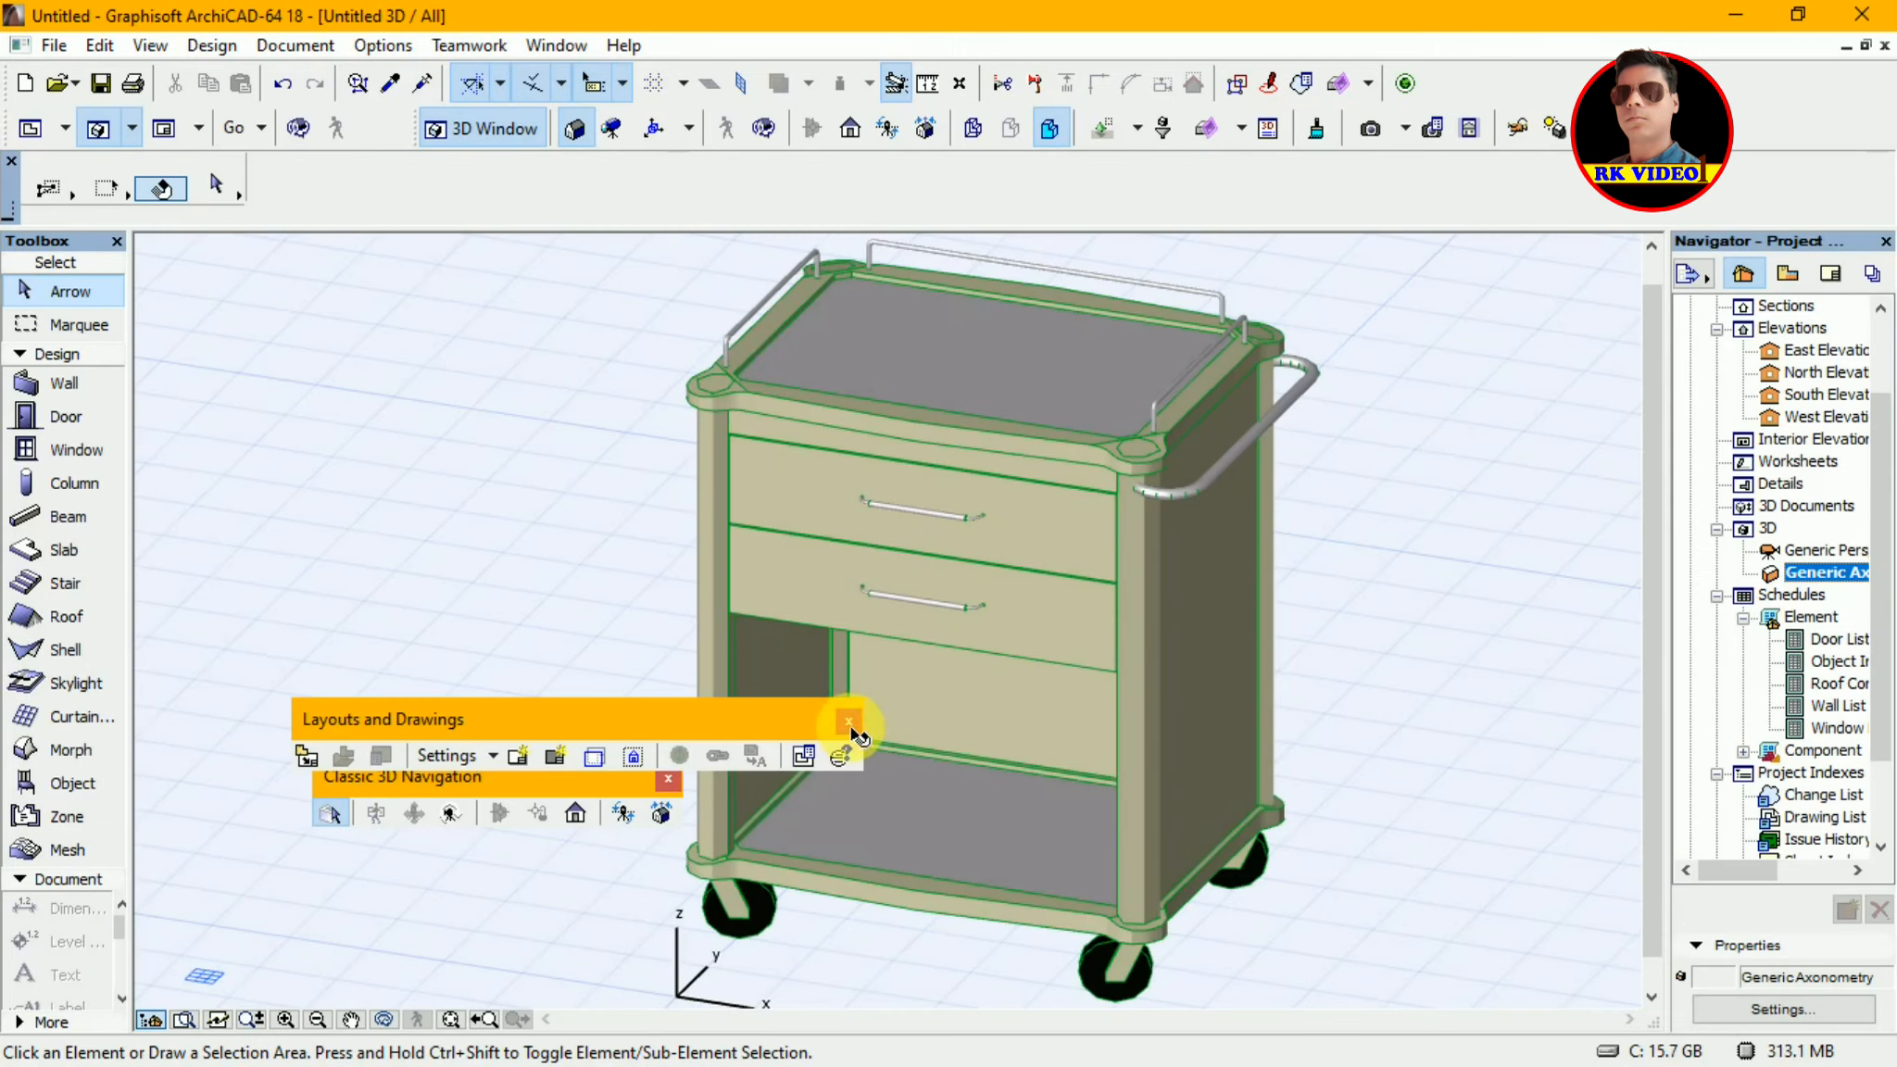
left_click(849, 722)
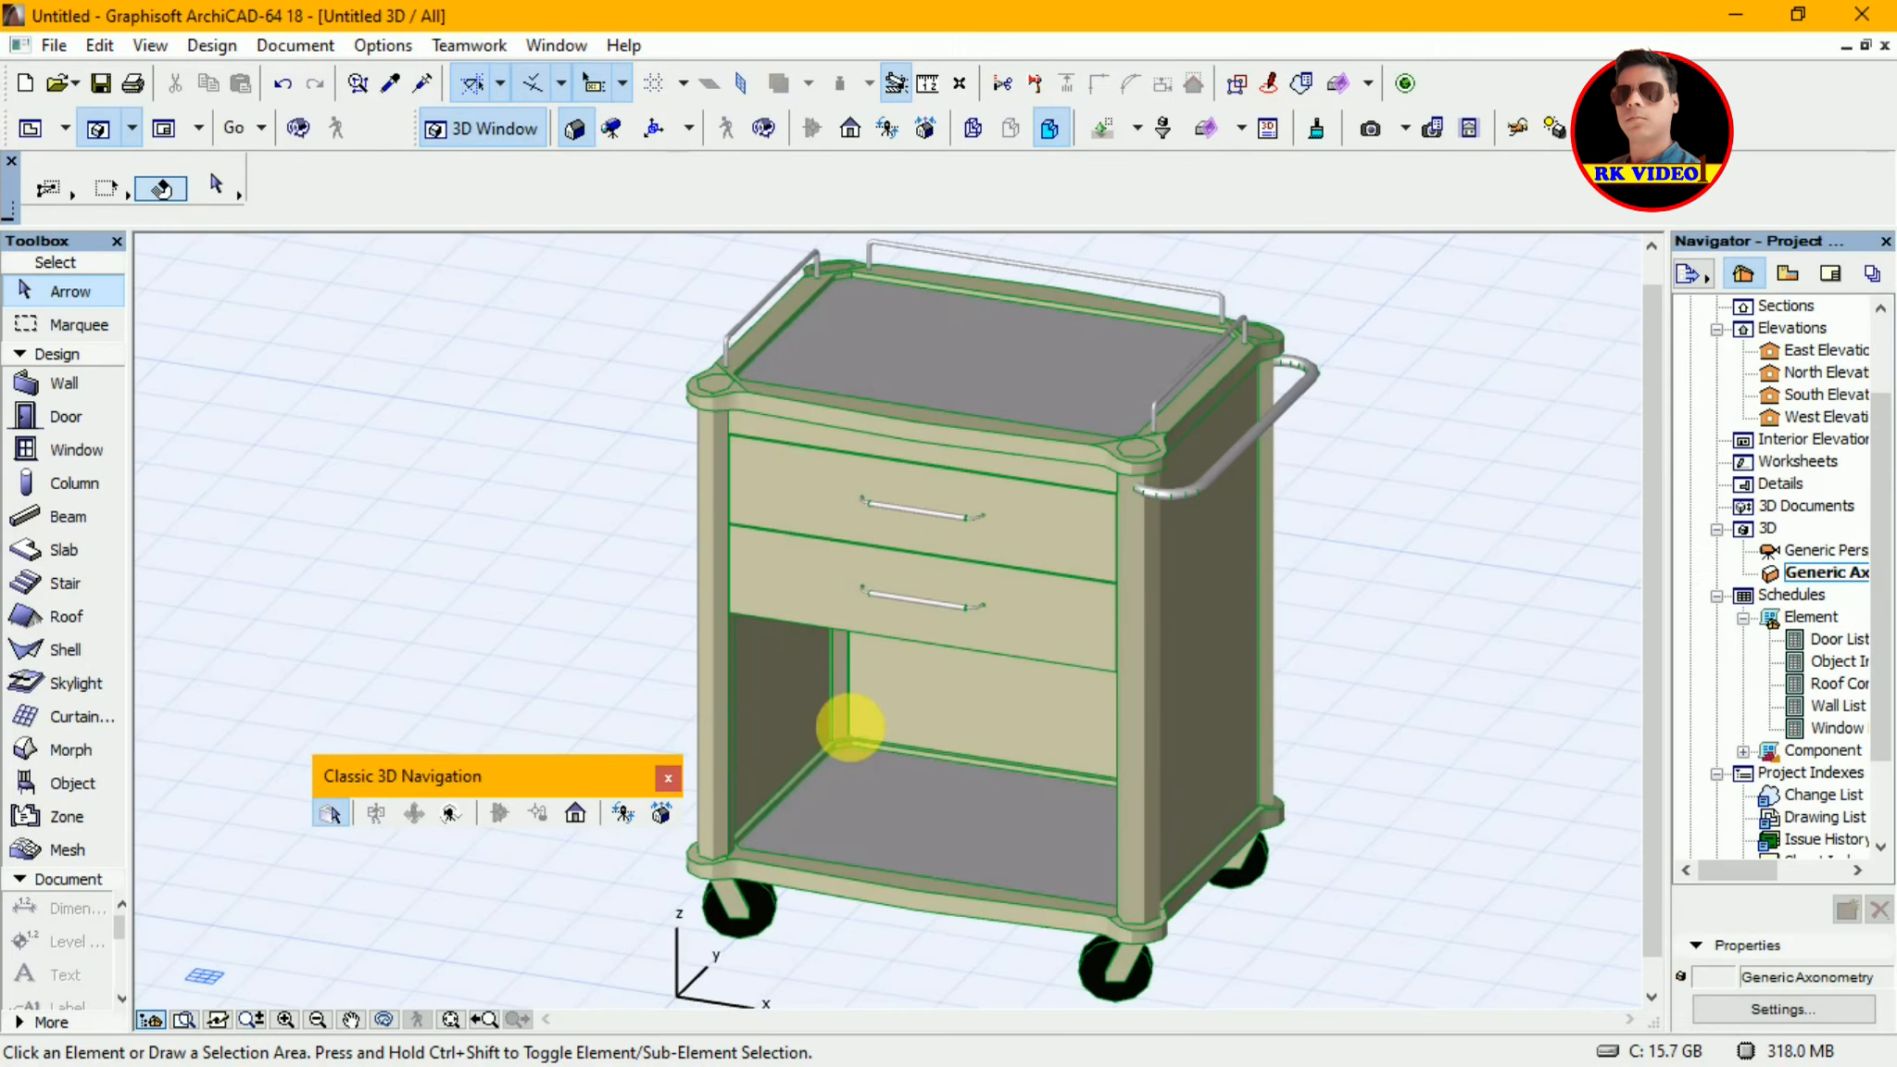
left_click(668, 778)
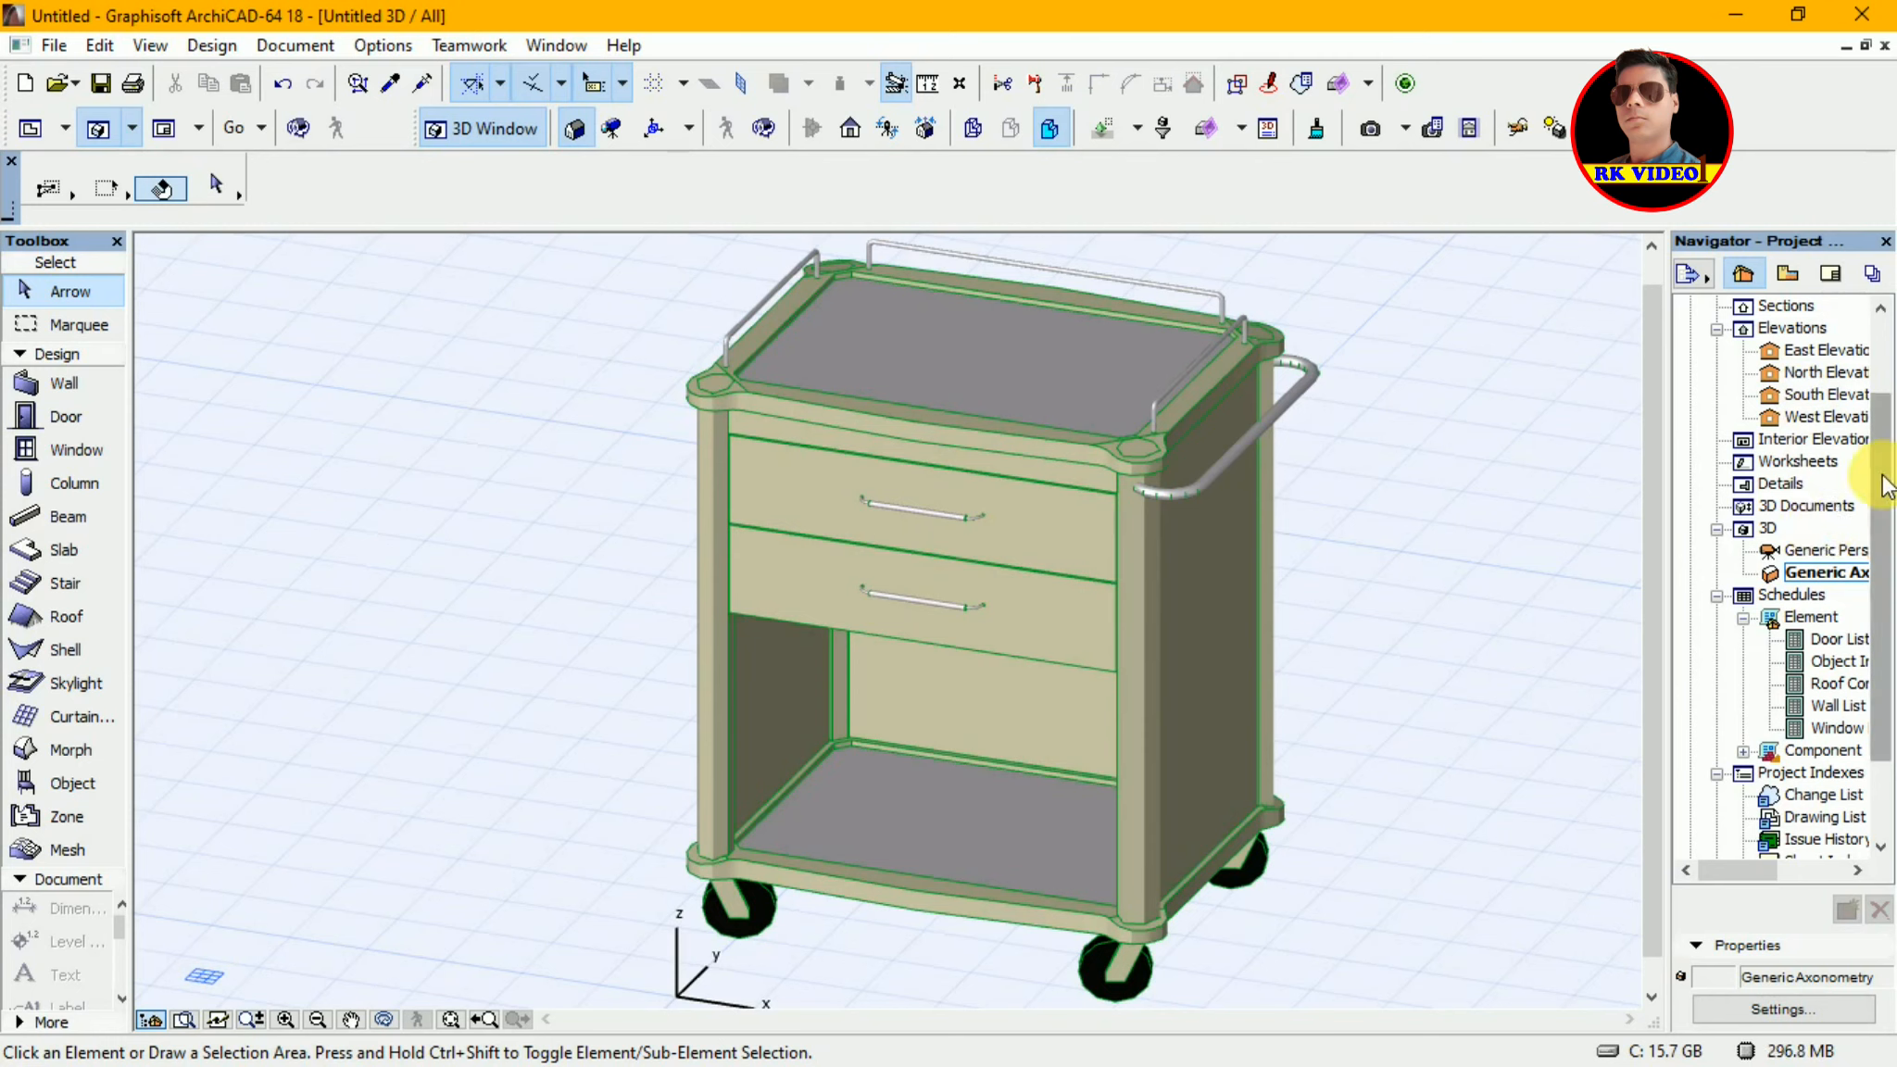
- Open the Ground Floor plan, restore it to a floating window and frame the cart in it
left_click_drag(1886, 482, 1886, 375)
left_click(1825, 396)
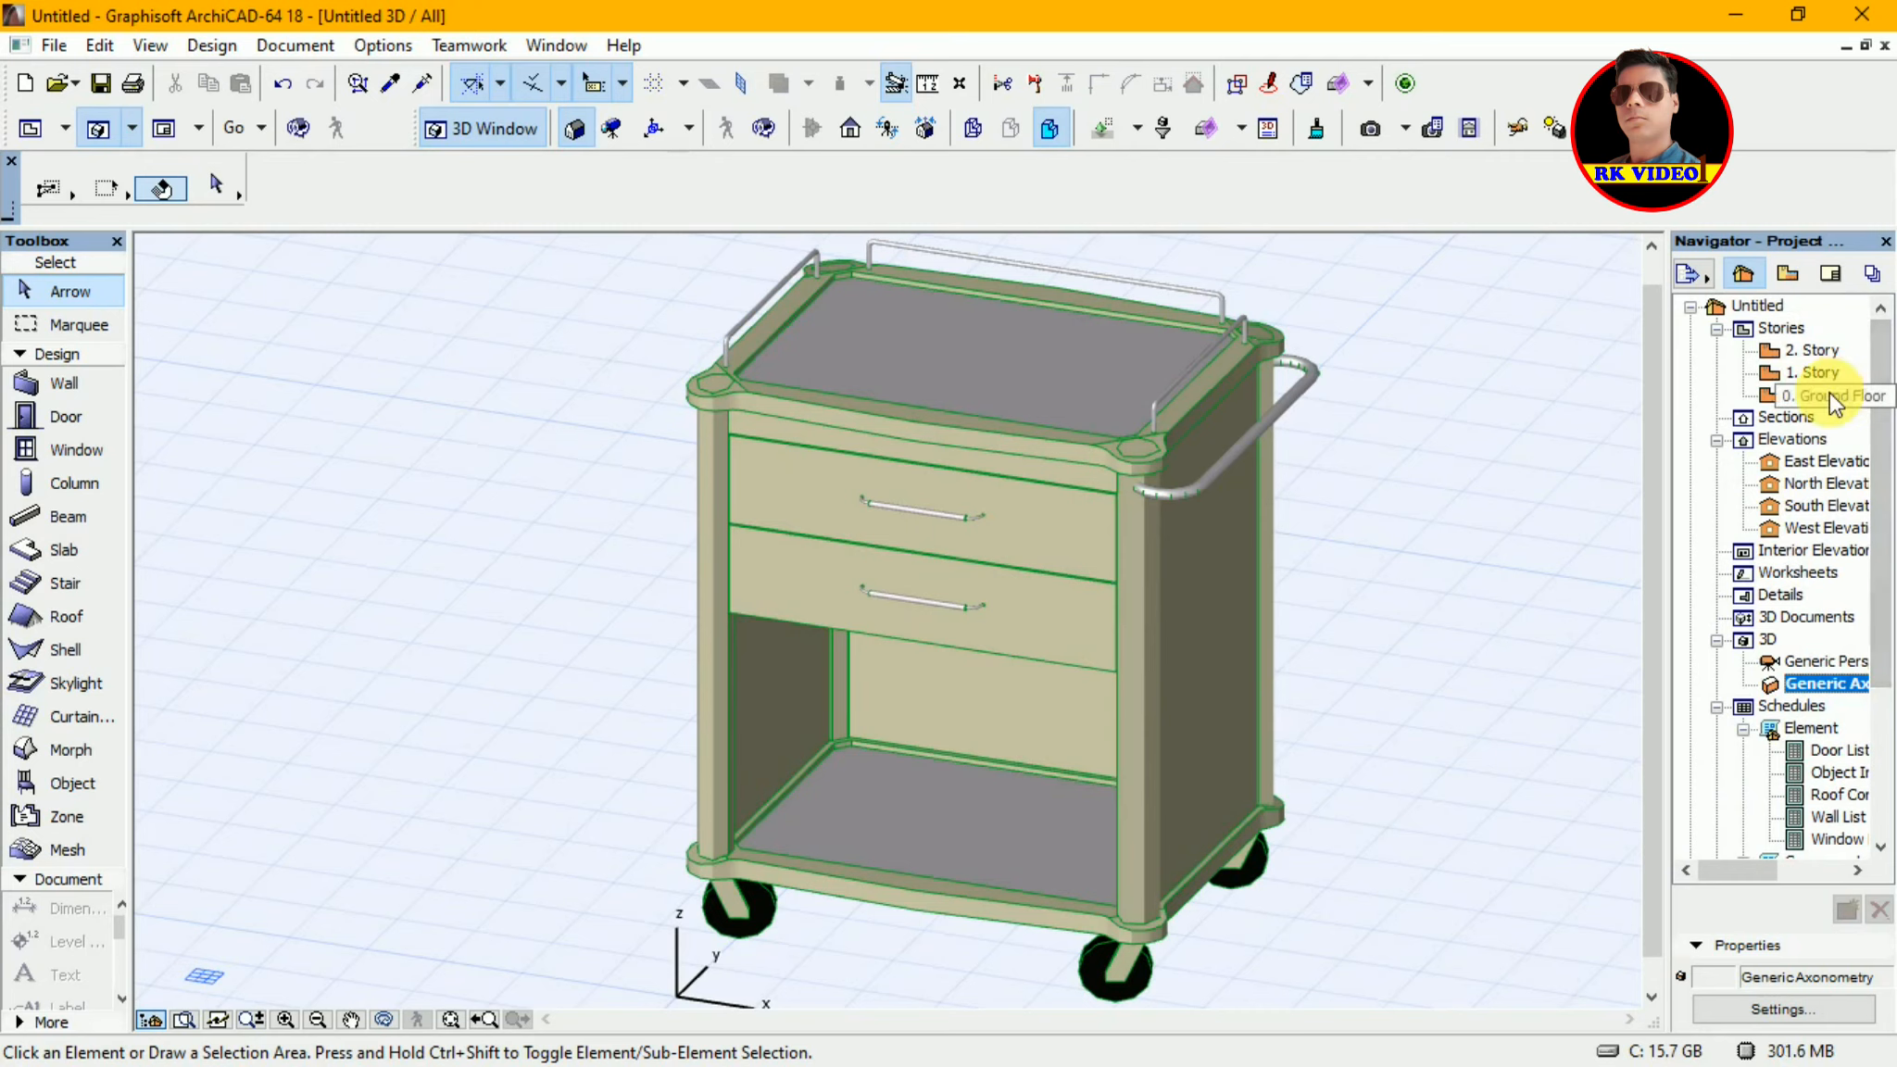
double_click(1832, 398)
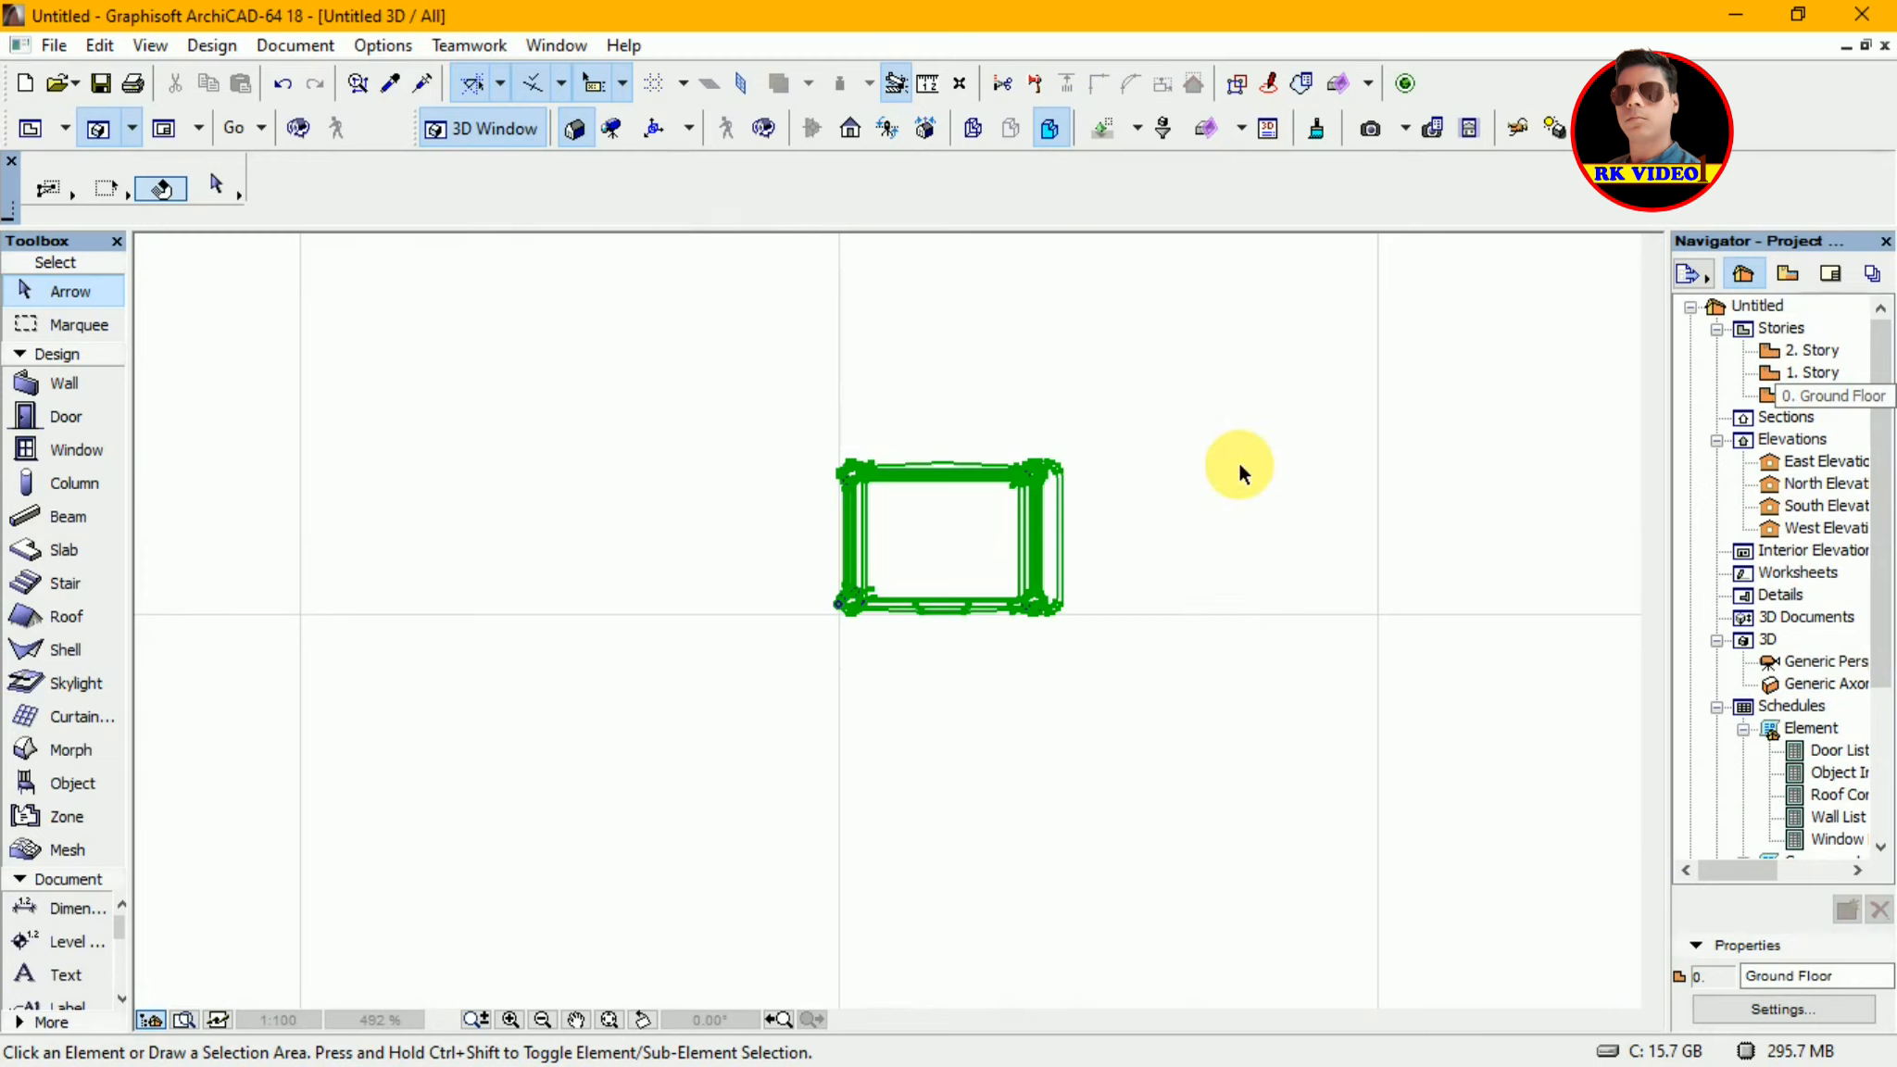
left_click(1880, 46)
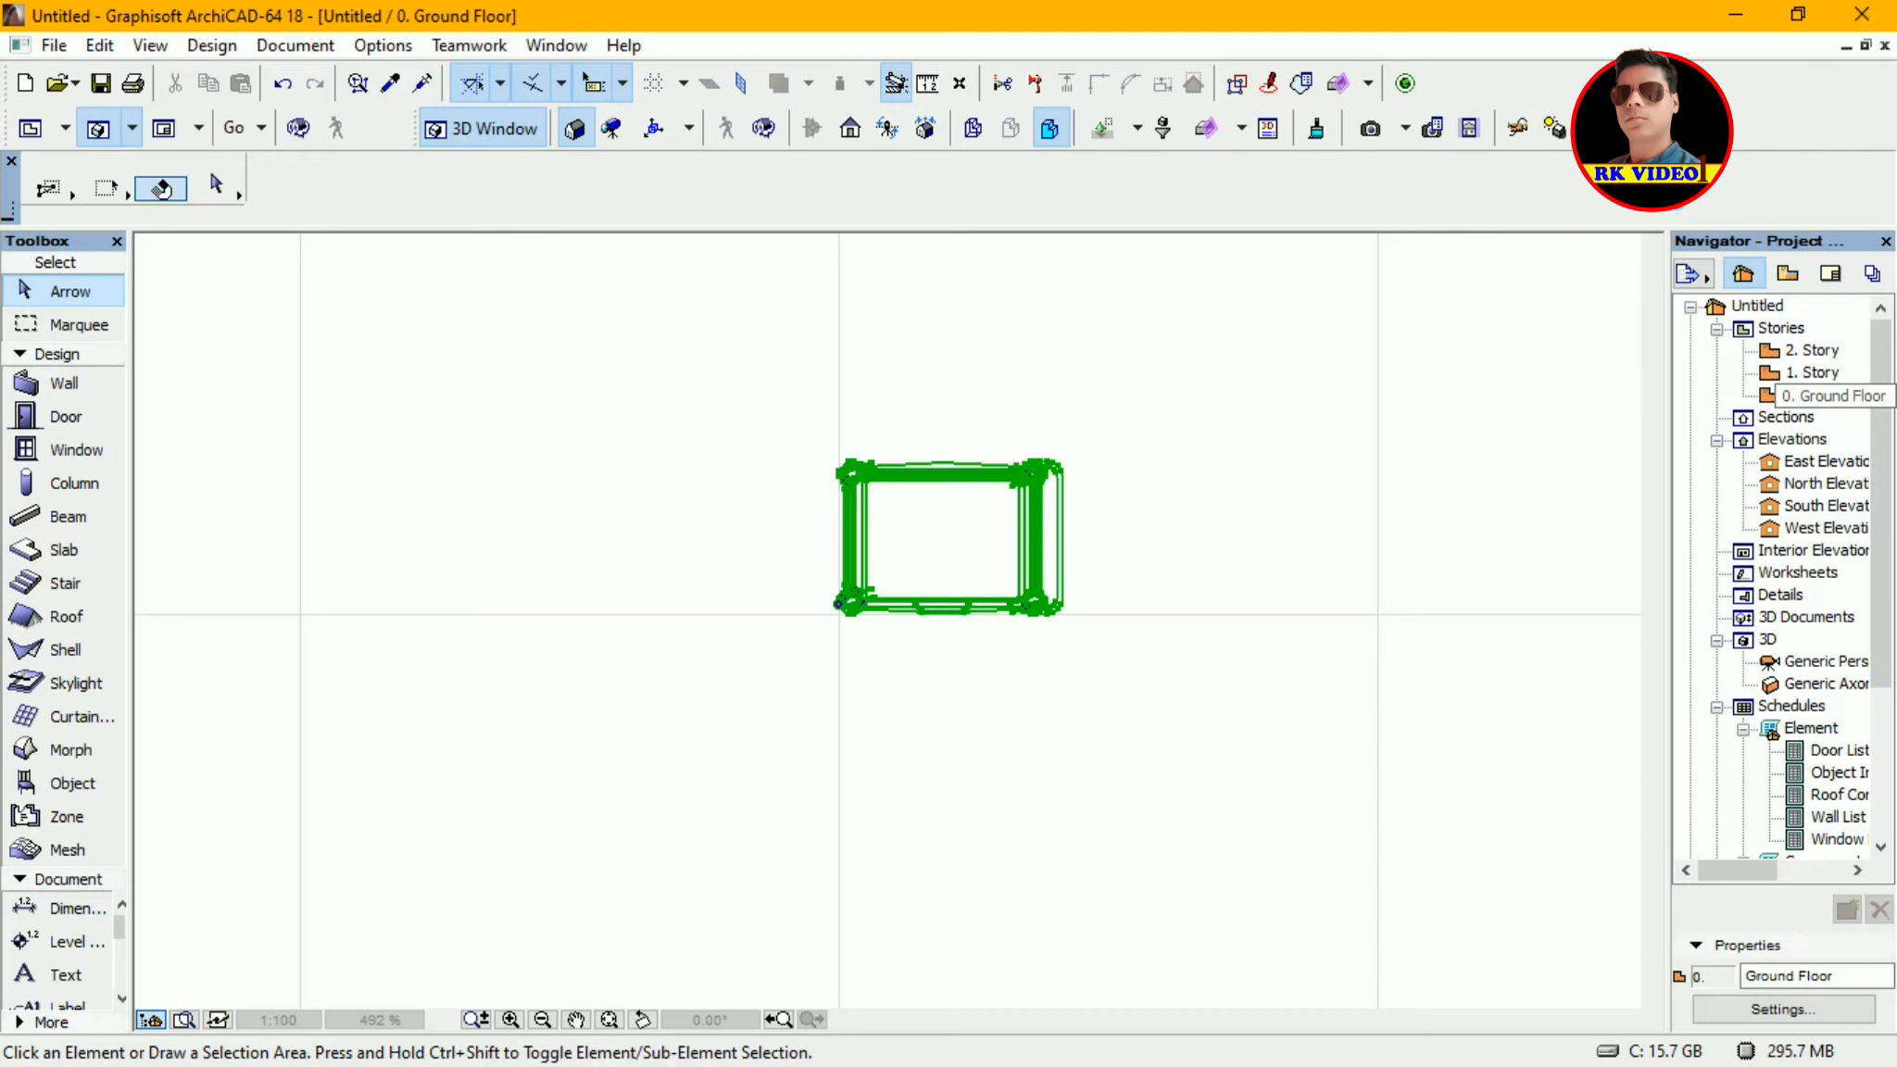
key("ctrl+a")
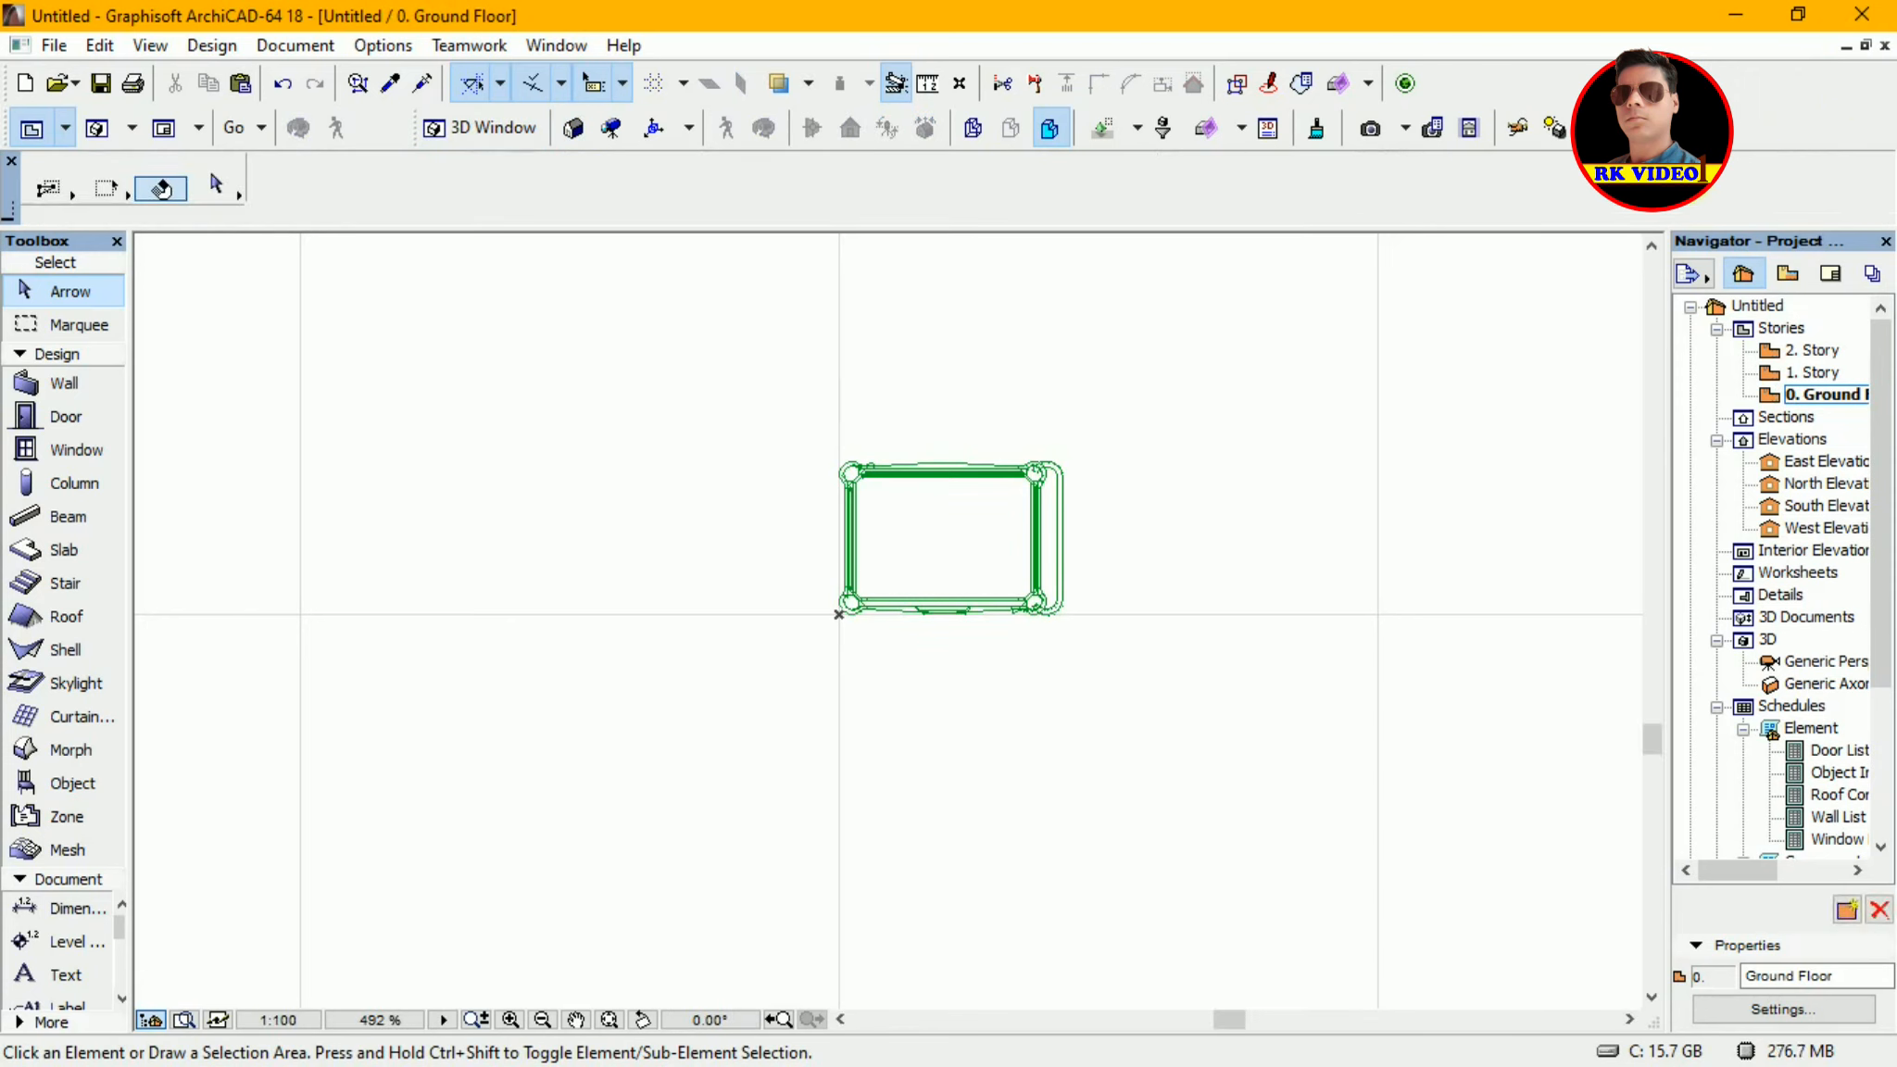
left_click(1866, 45)
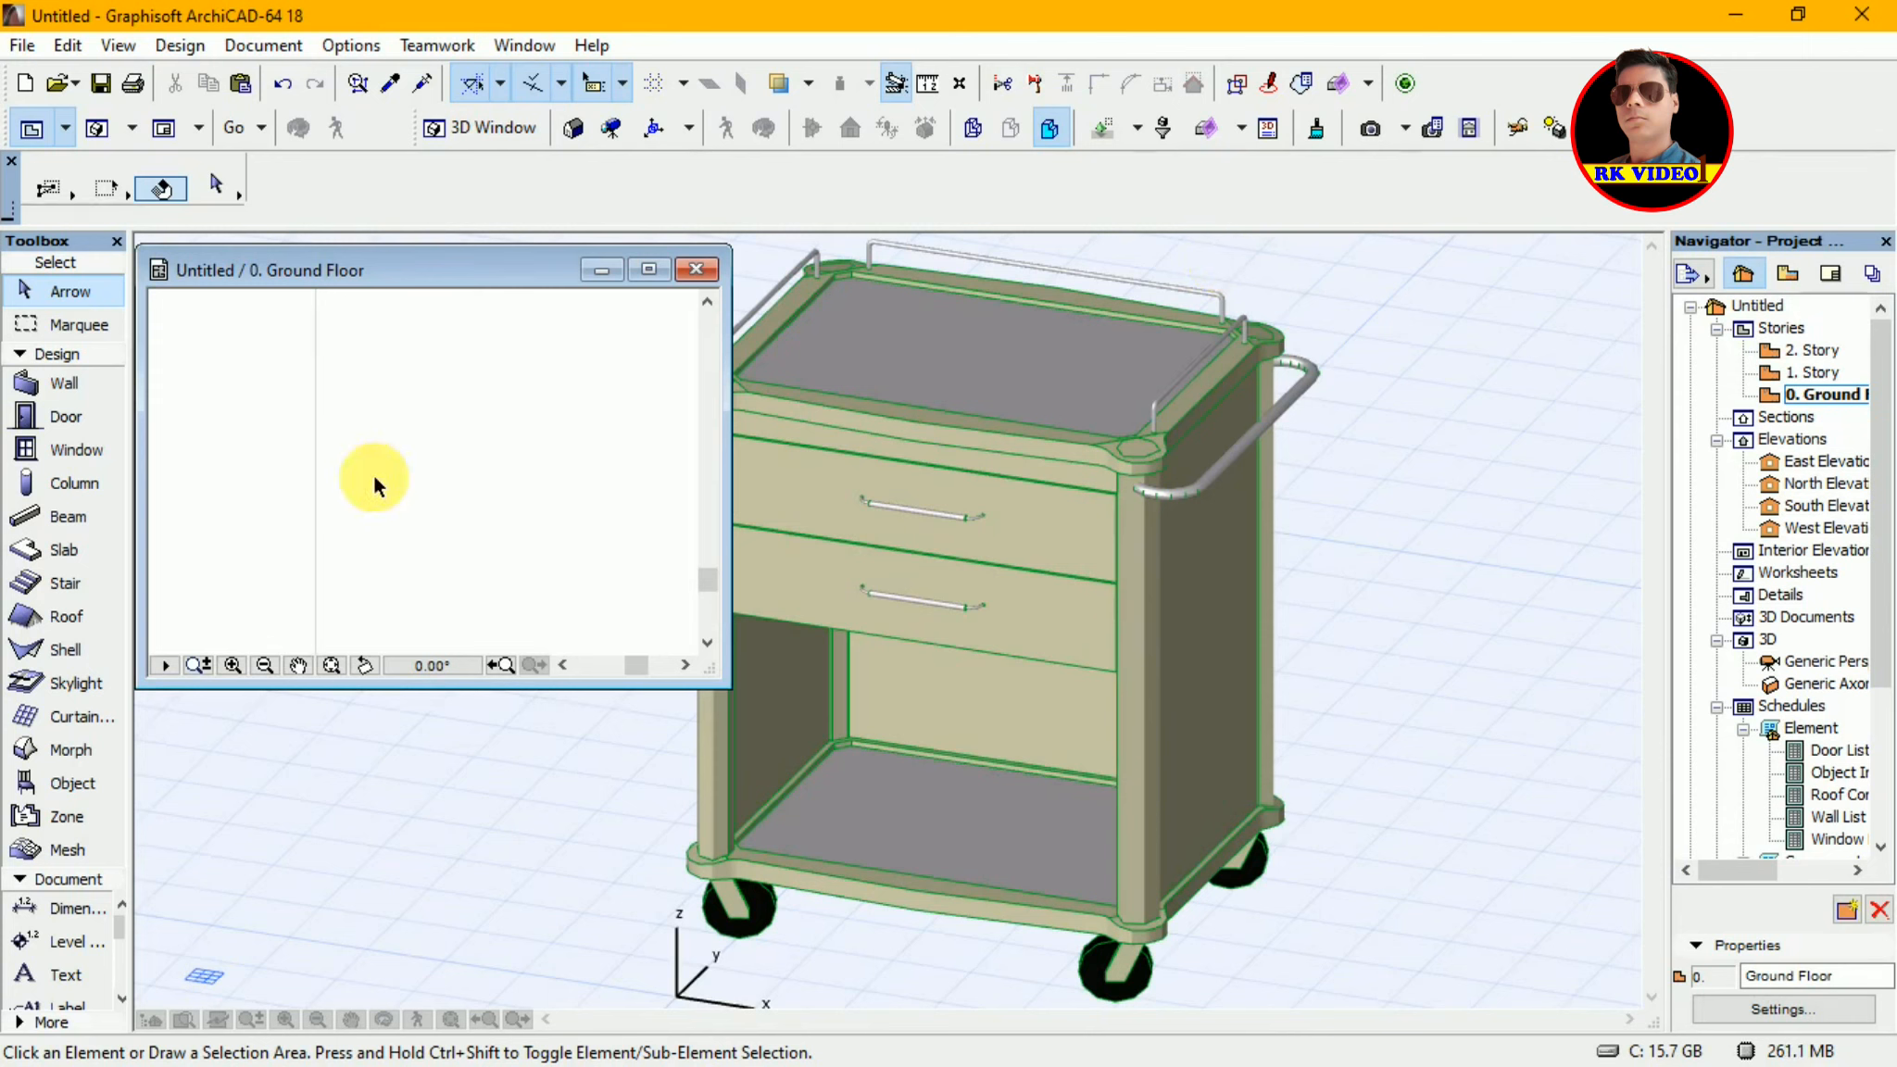
left_click(331, 665)
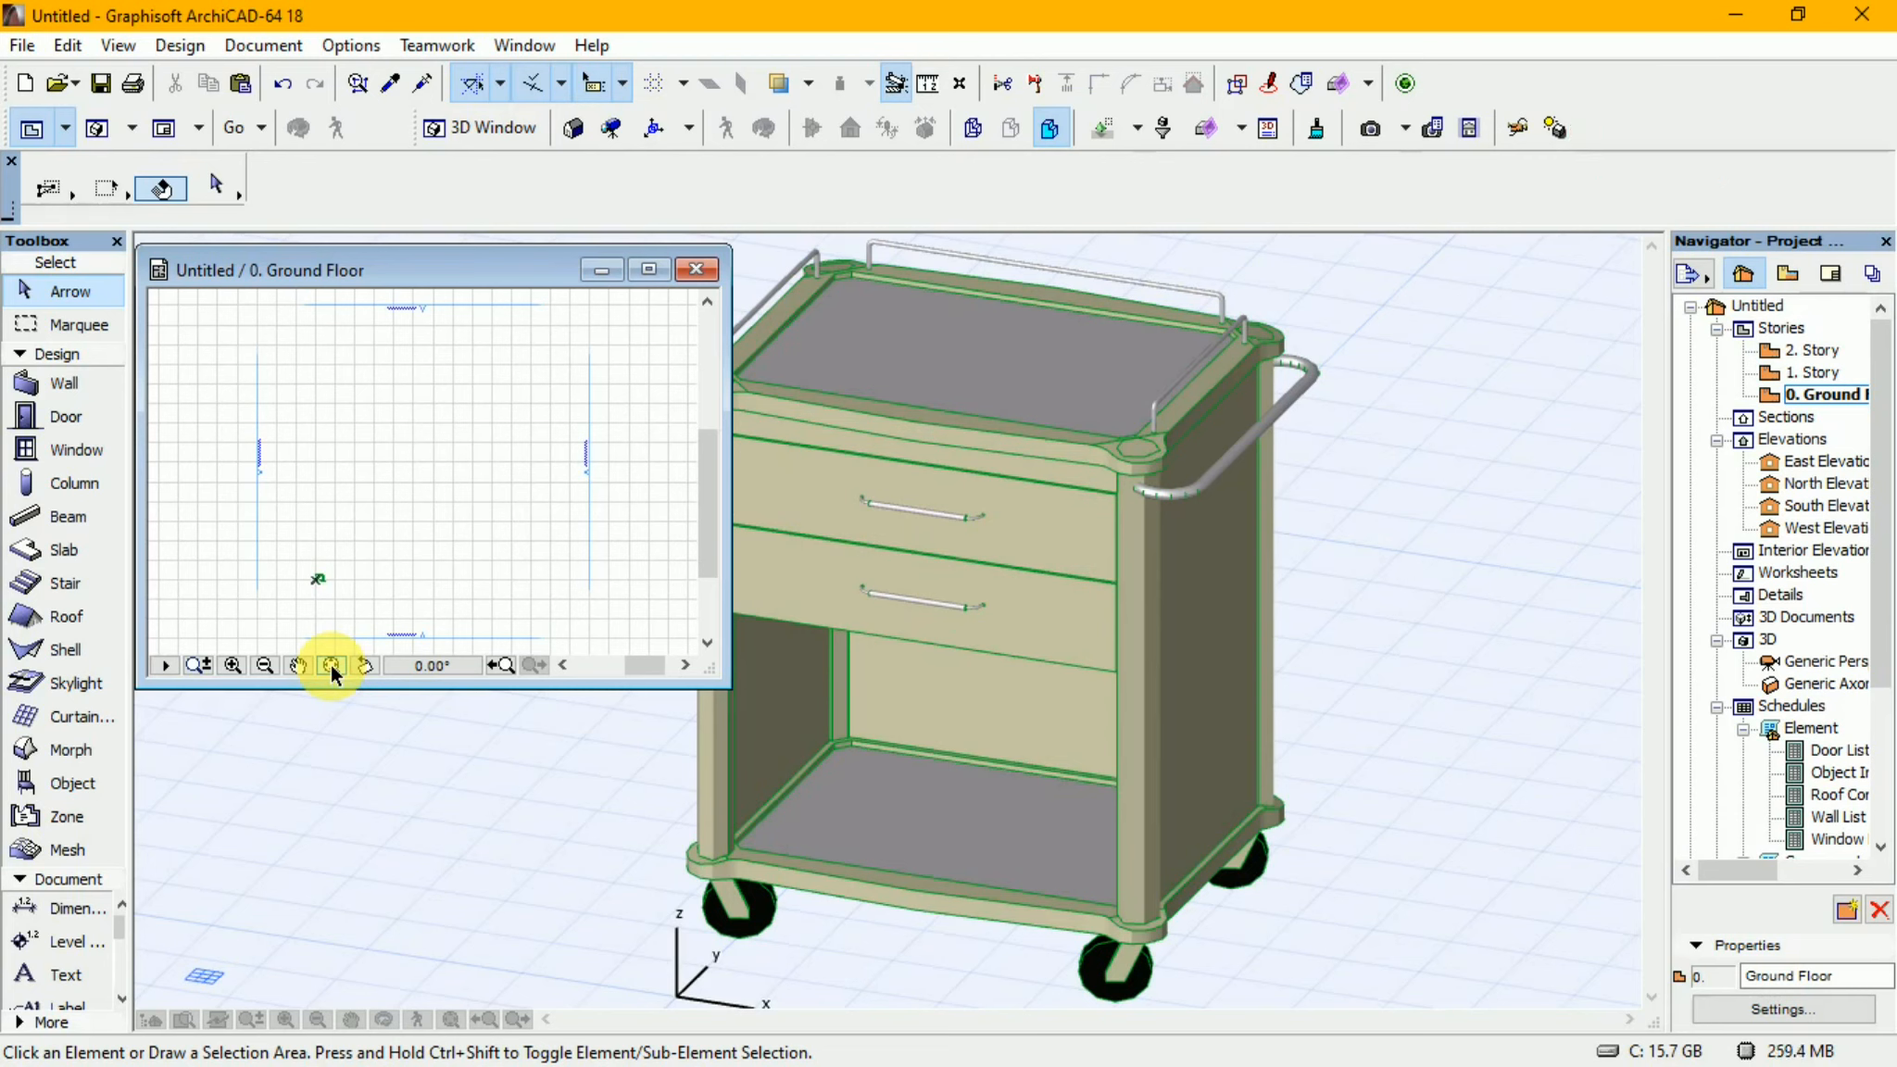
left_click(235, 665)
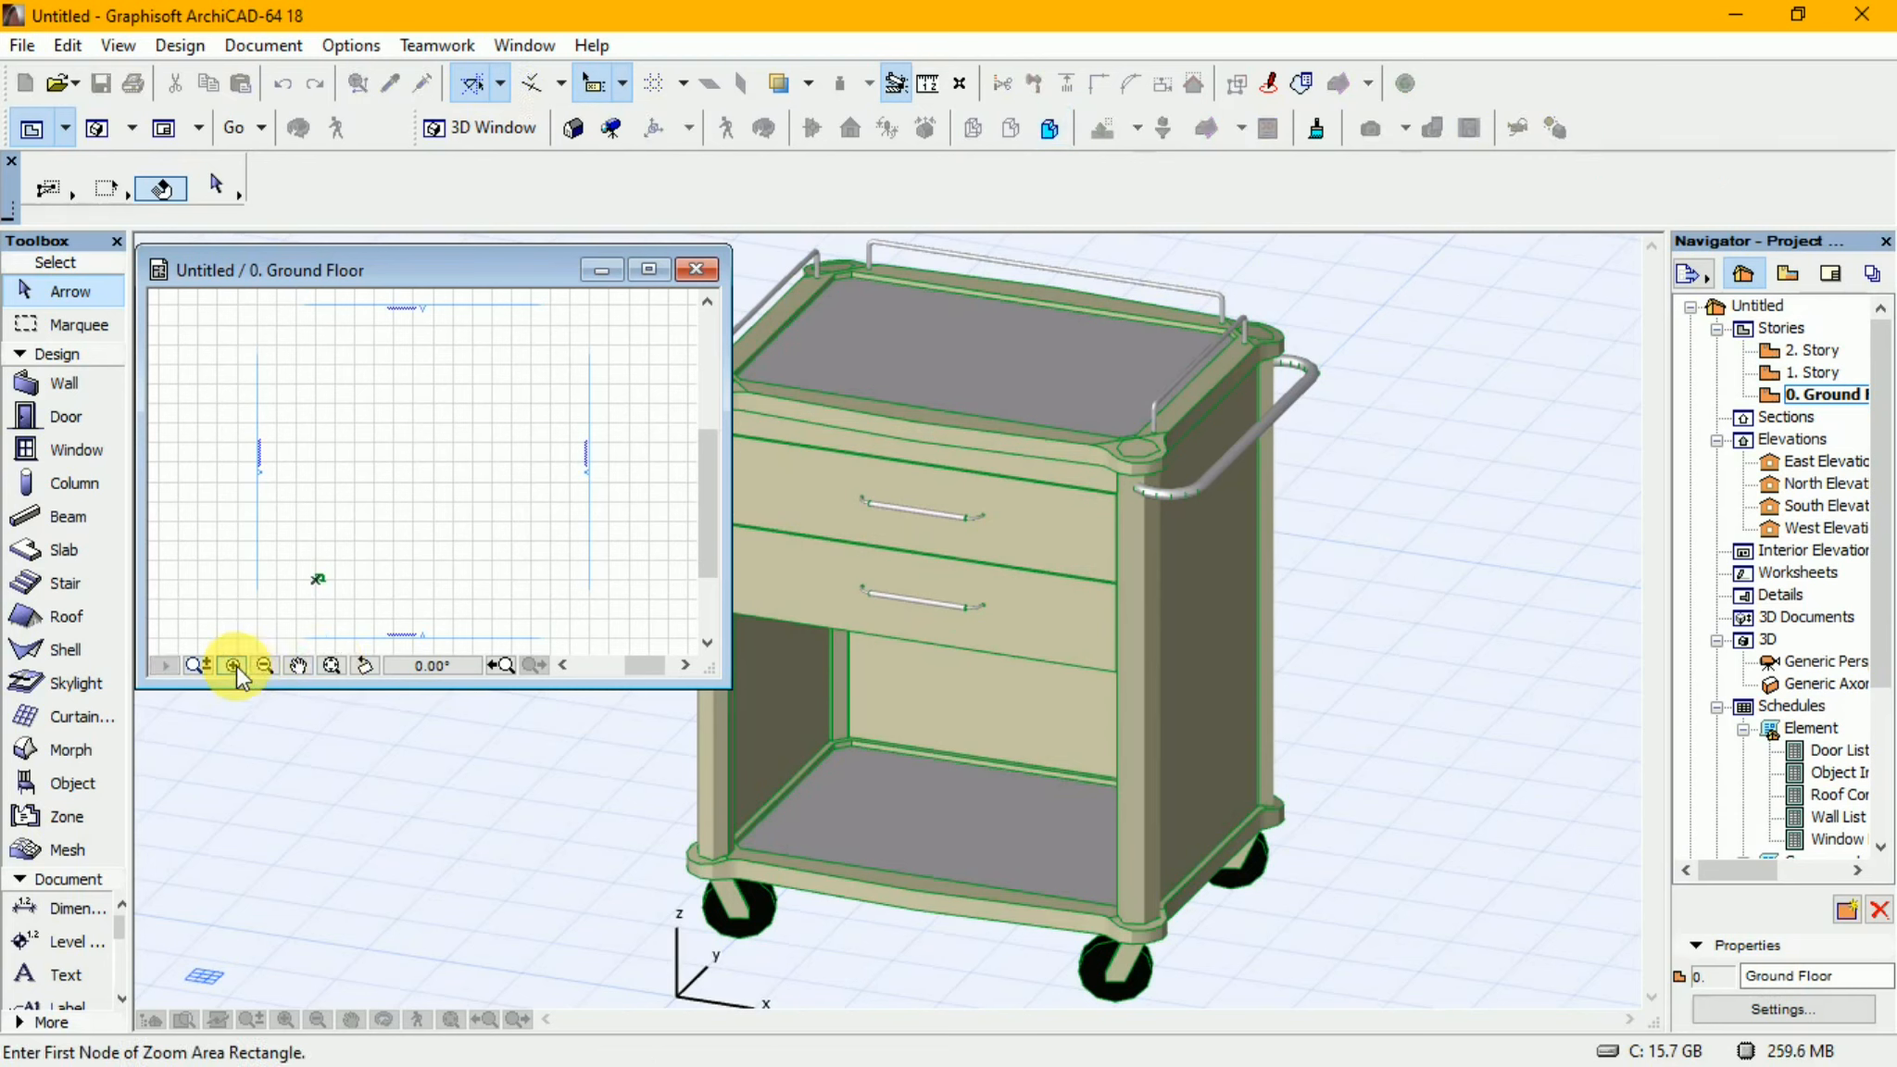
left_click(297, 564)
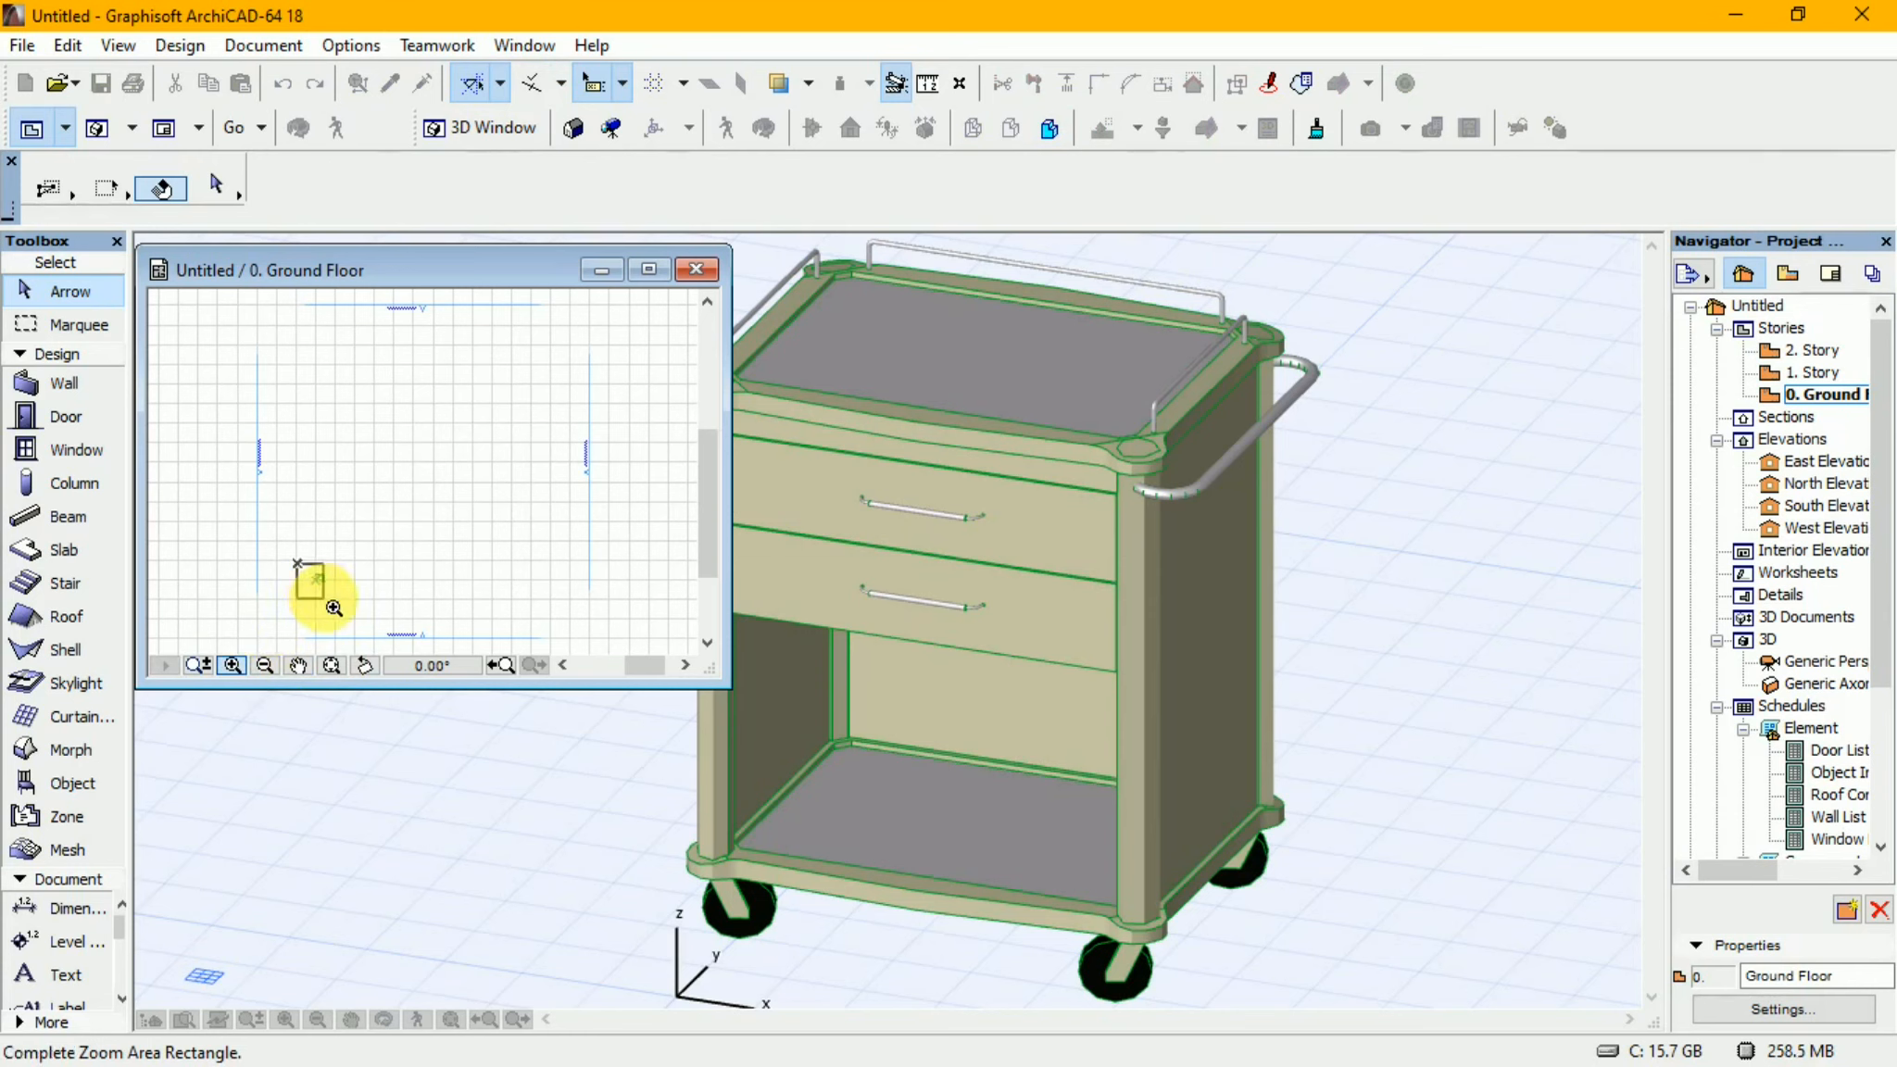
left_click(345, 596)
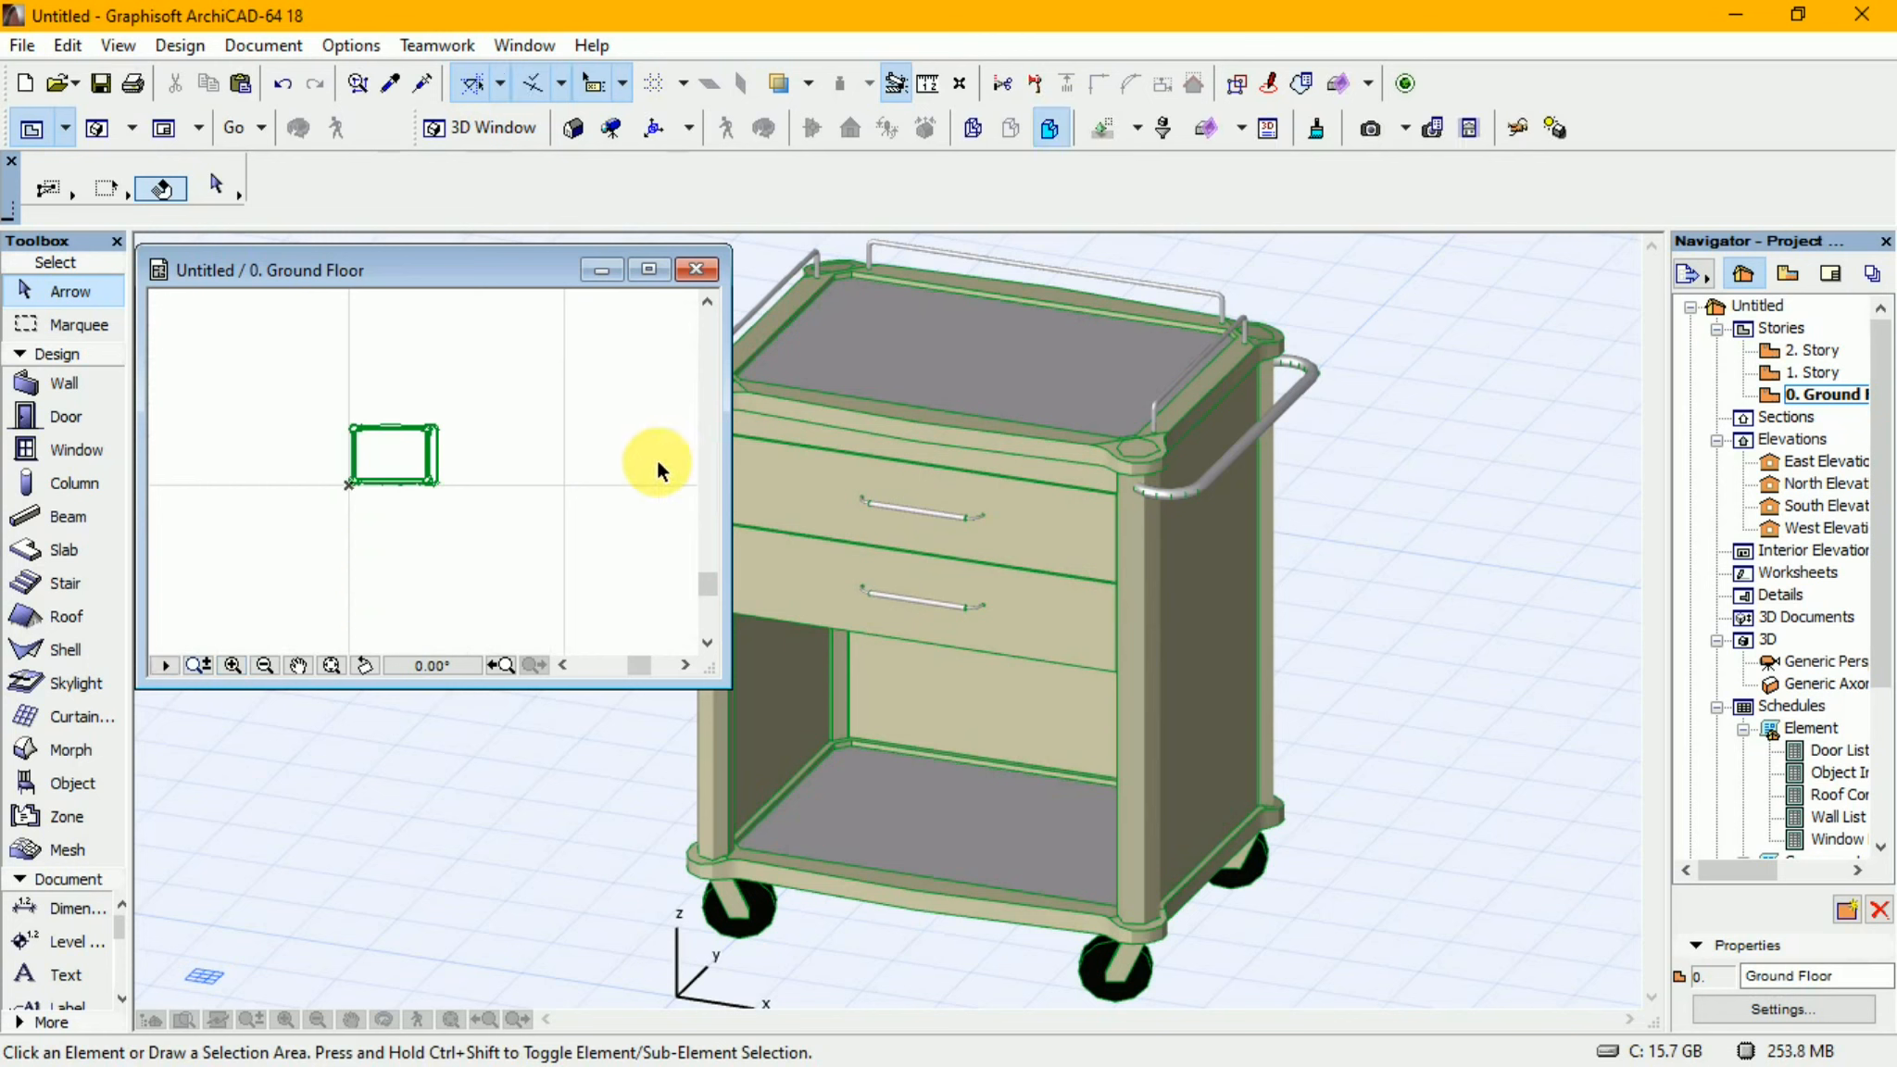
- Restore the 3D view to a floating window and minimize it, leaving the Ground Floor plan open
left_click(1485, 326)
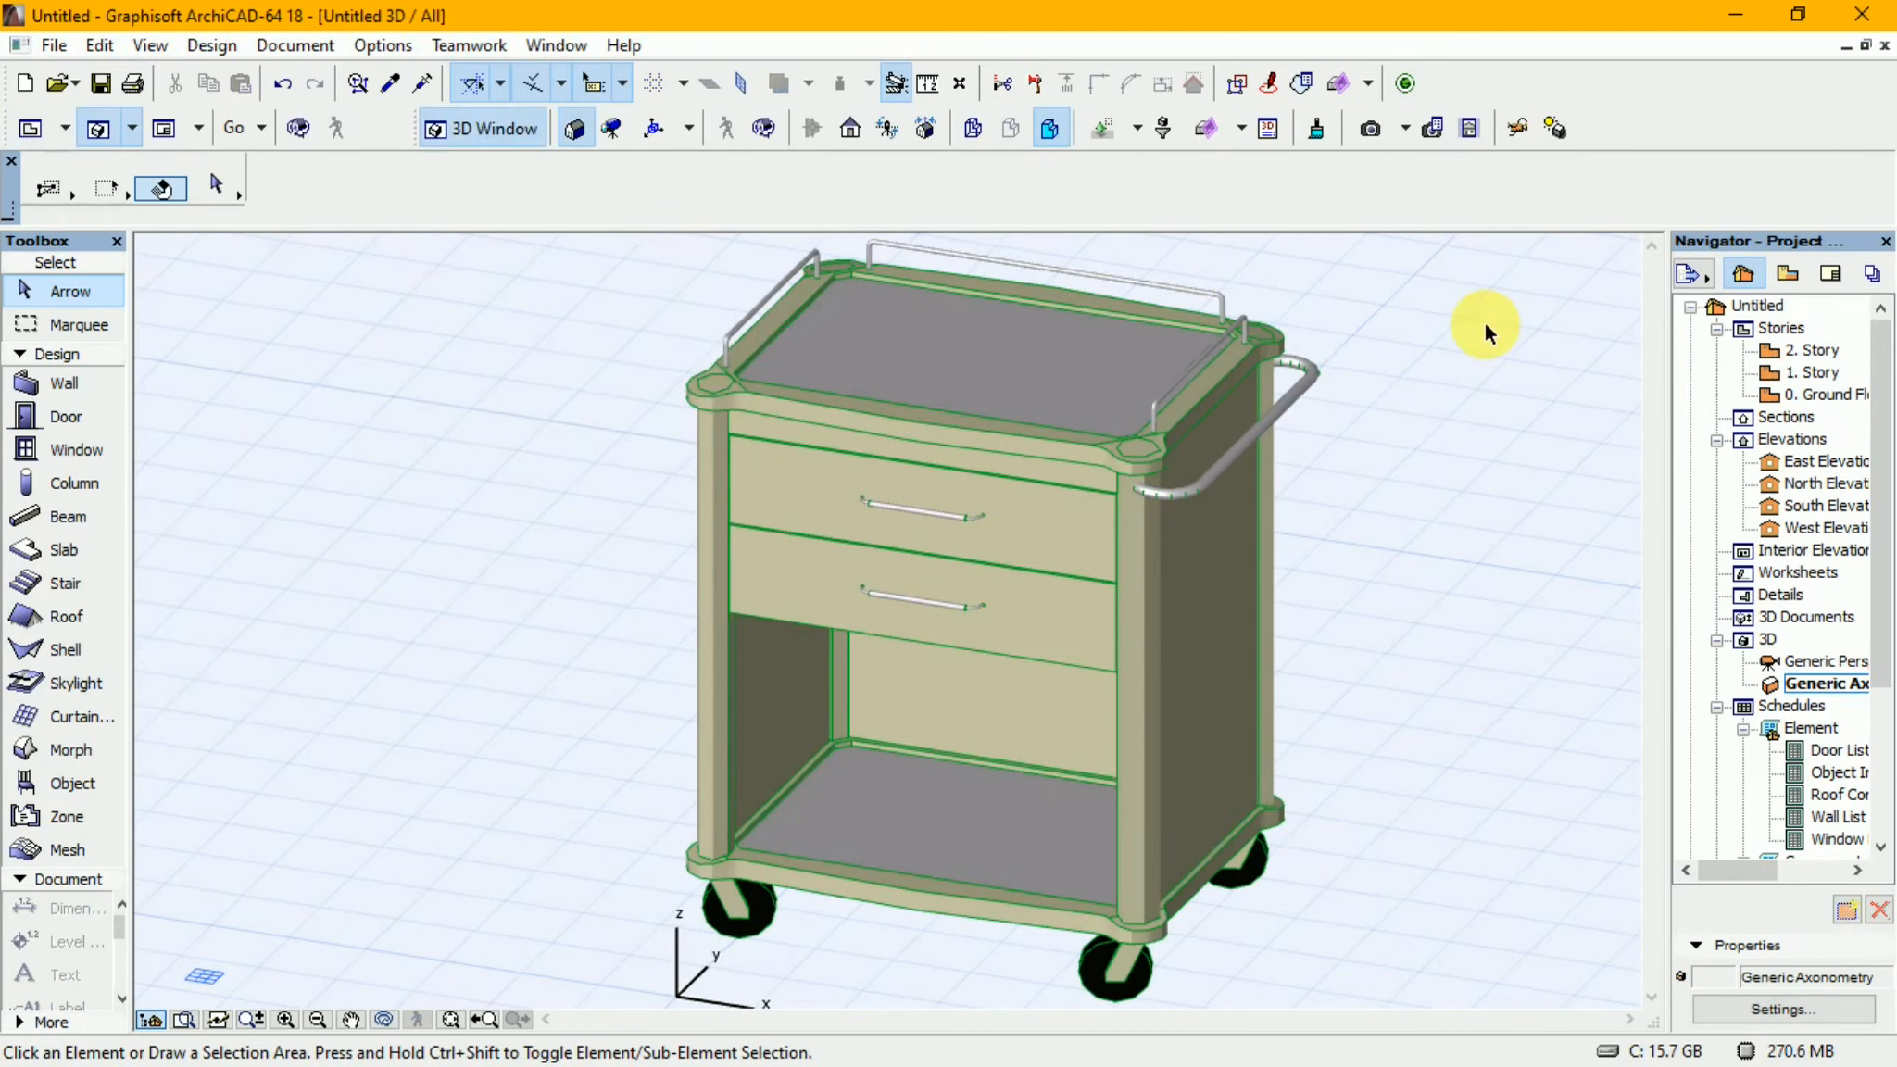
left_click(1865, 44)
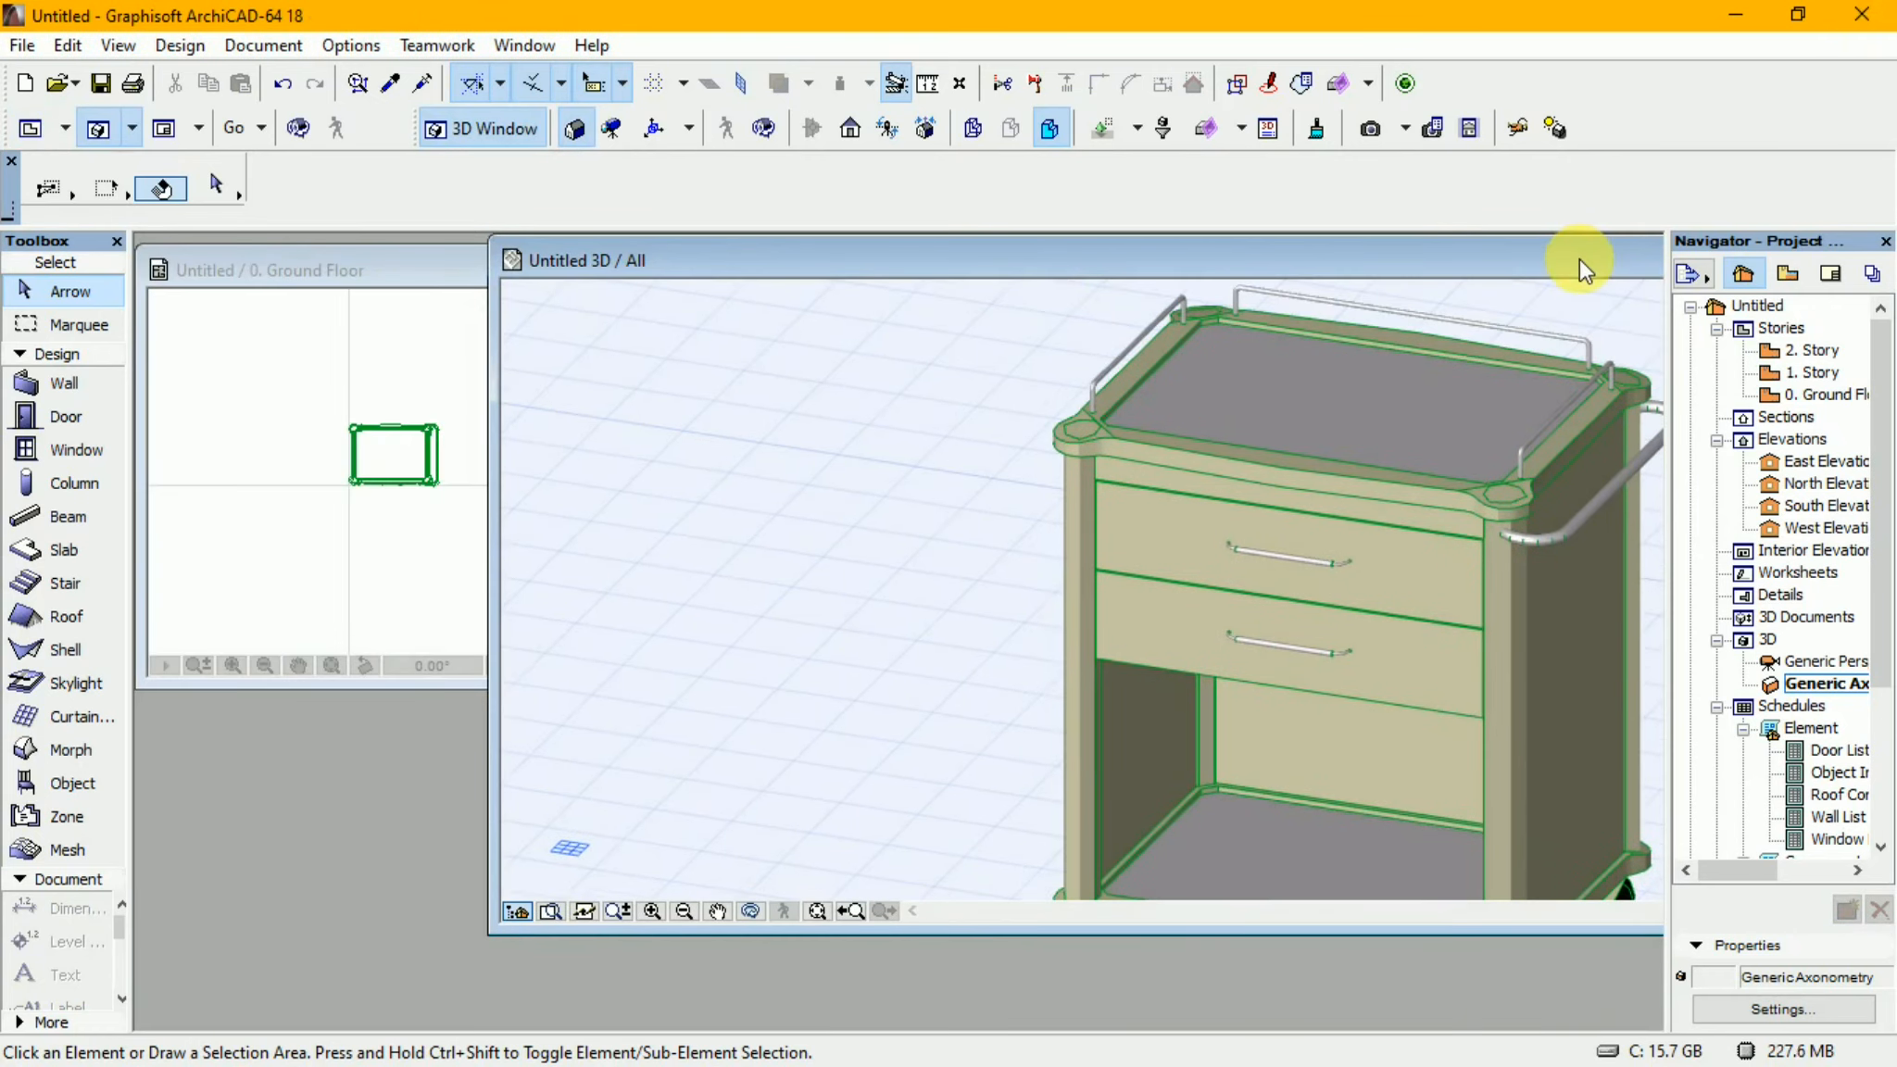
left_click_drag(1580, 257, 1377, 326)
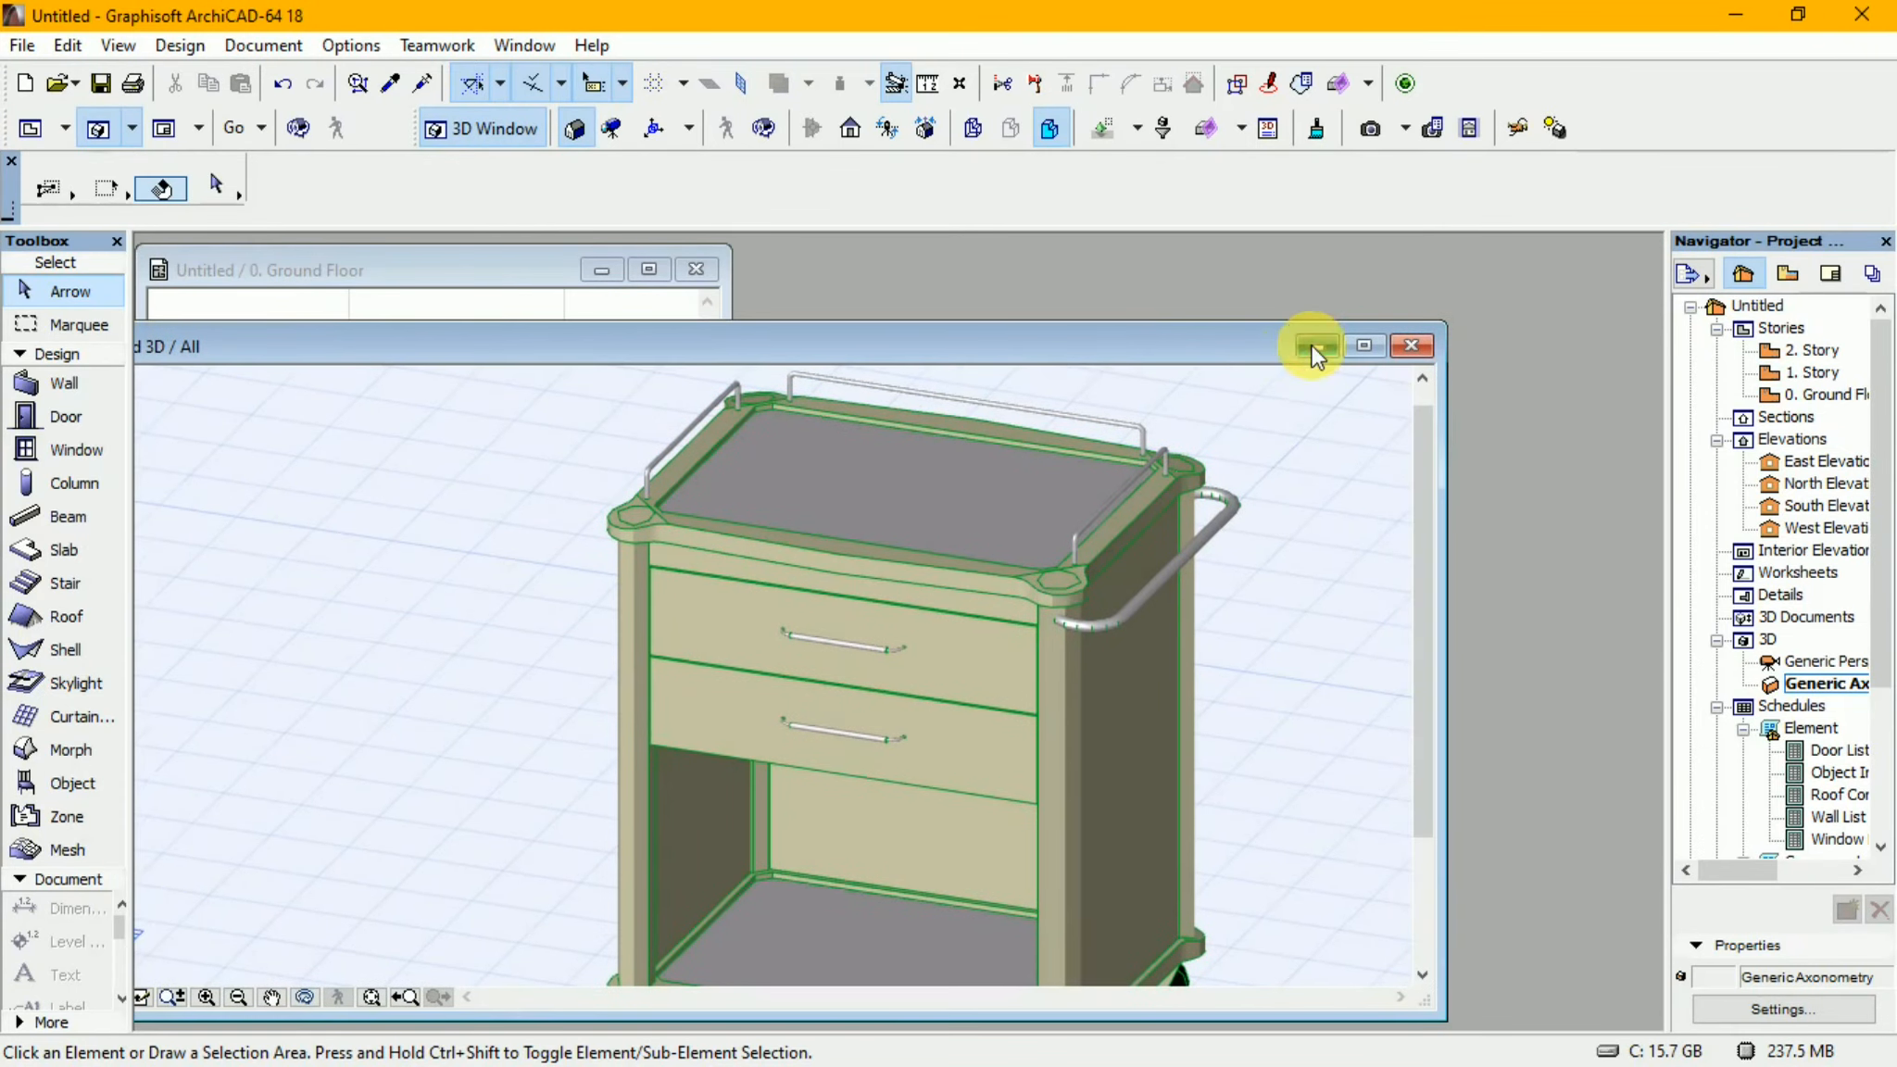
left_click(1313, 348)
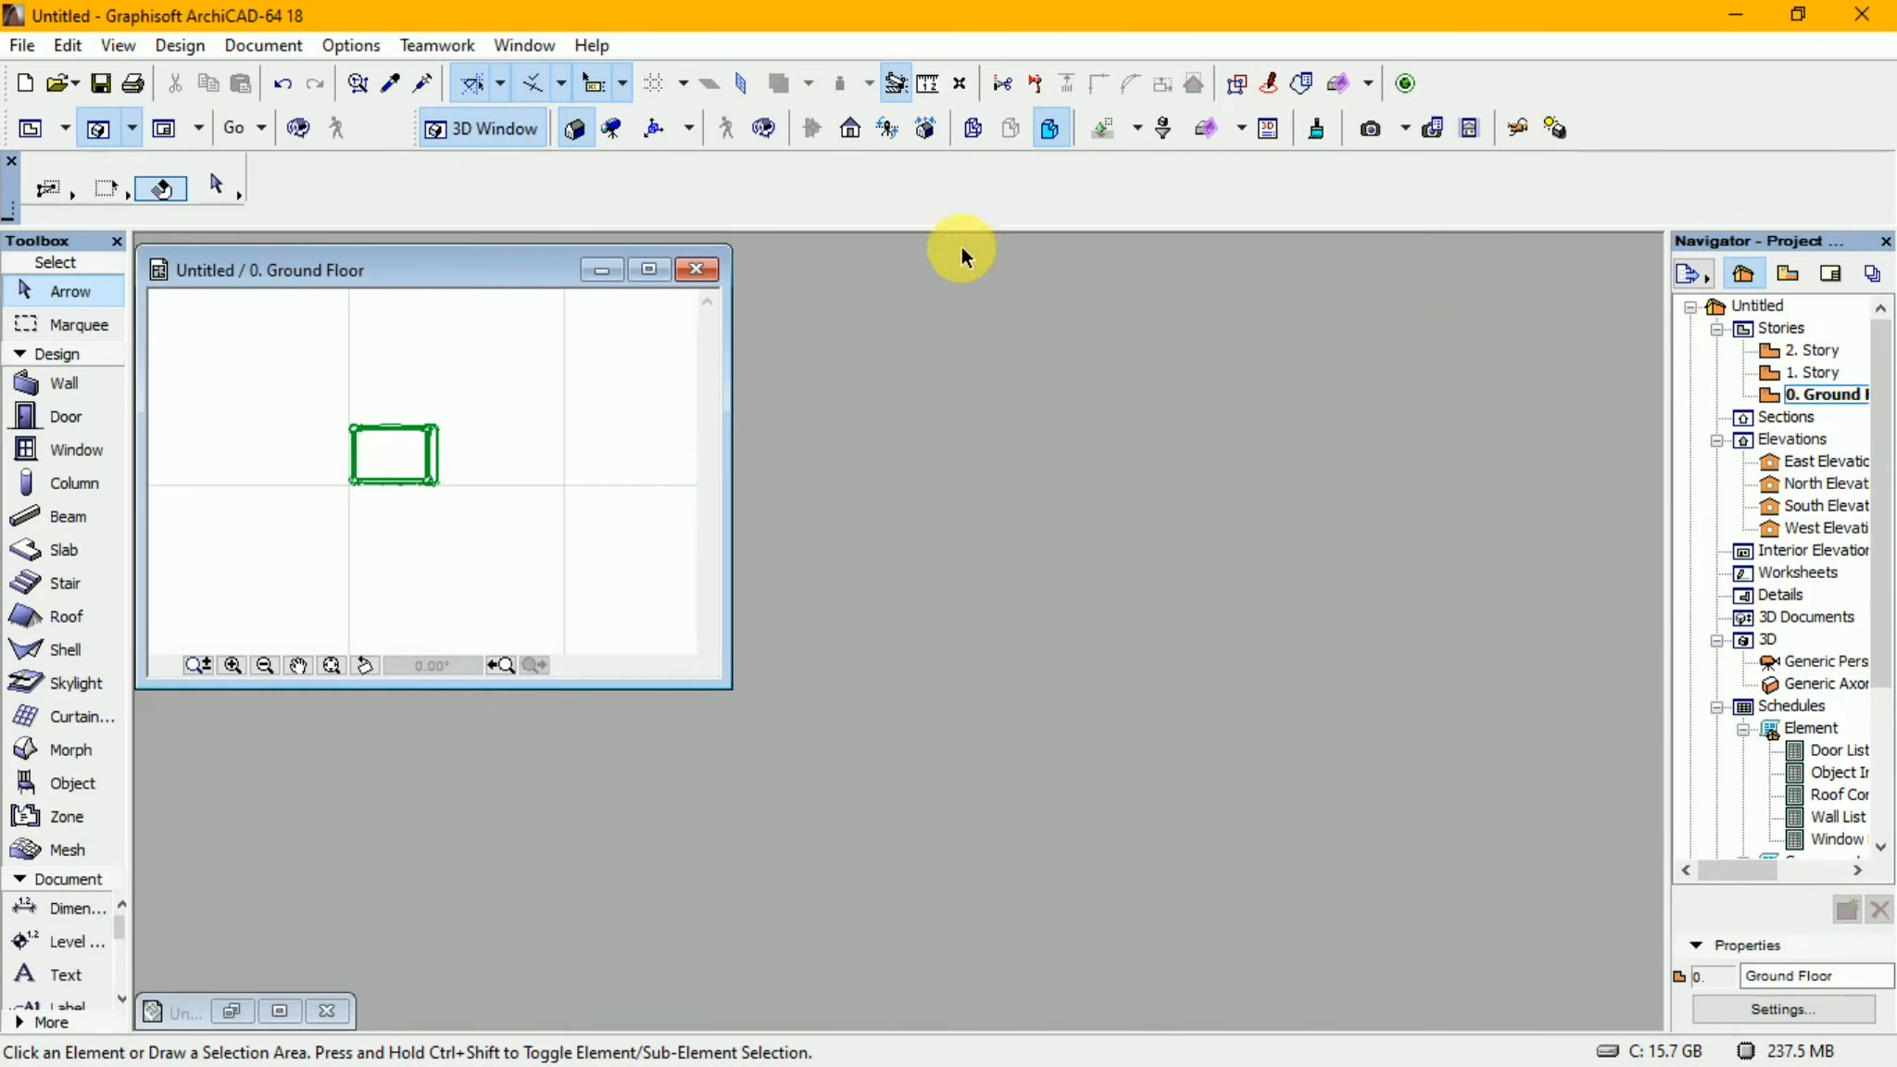
- Create a new library object, opening its editor window alongside the Ground Floor plan
left_click(23, 45)
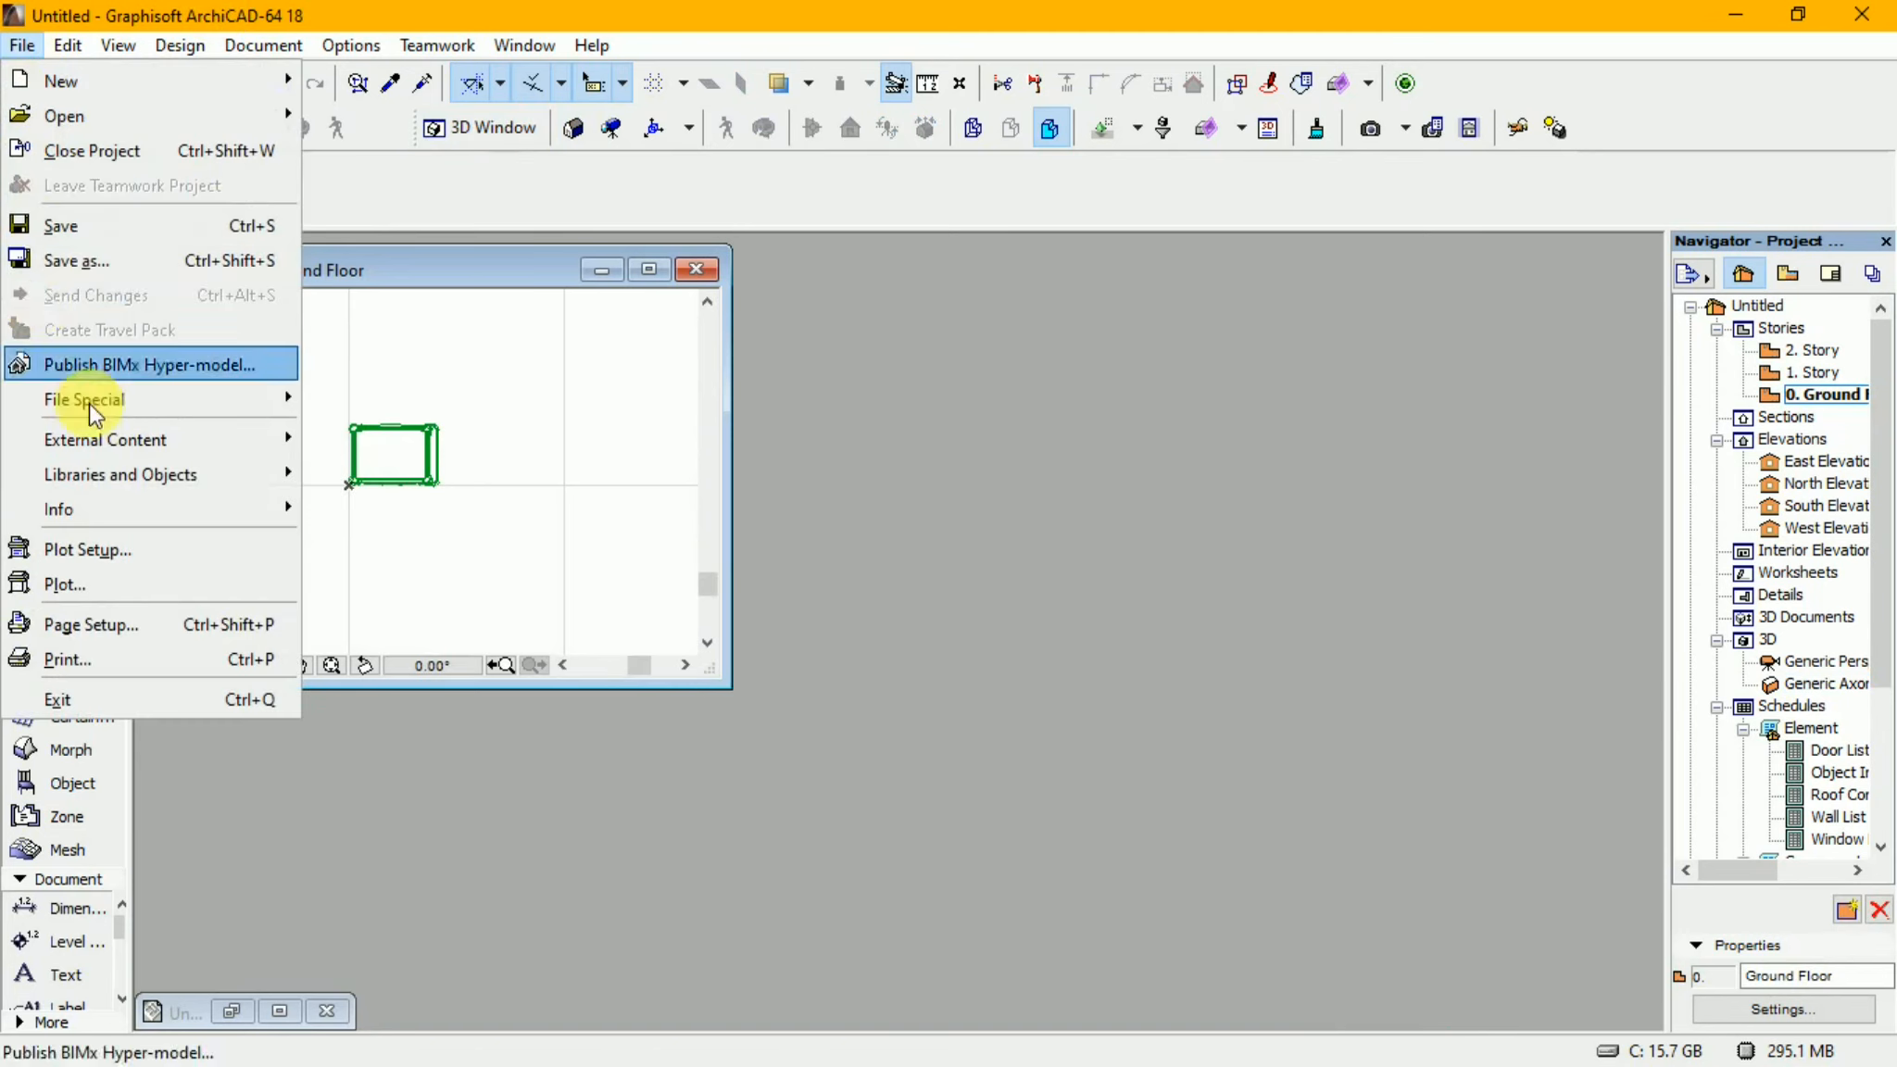
mouse_move(251, 476)
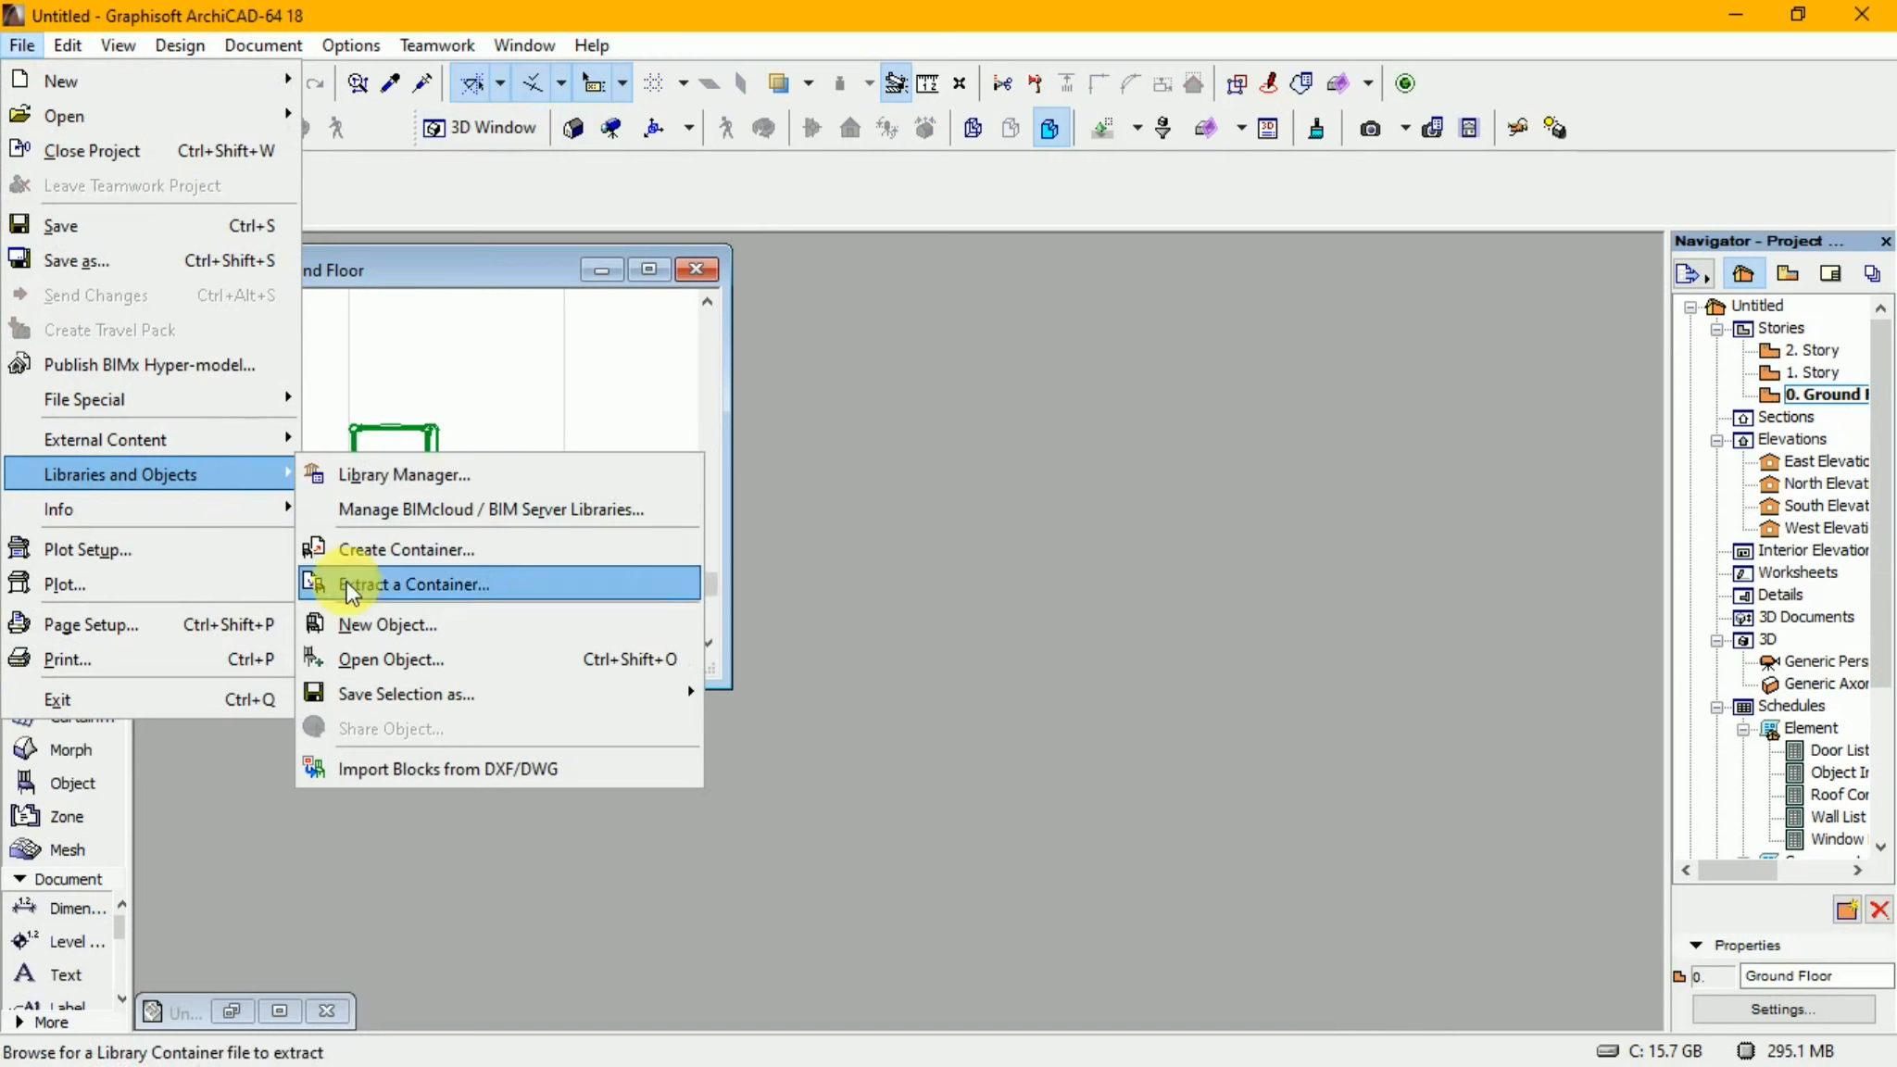
left_click(353, 622)
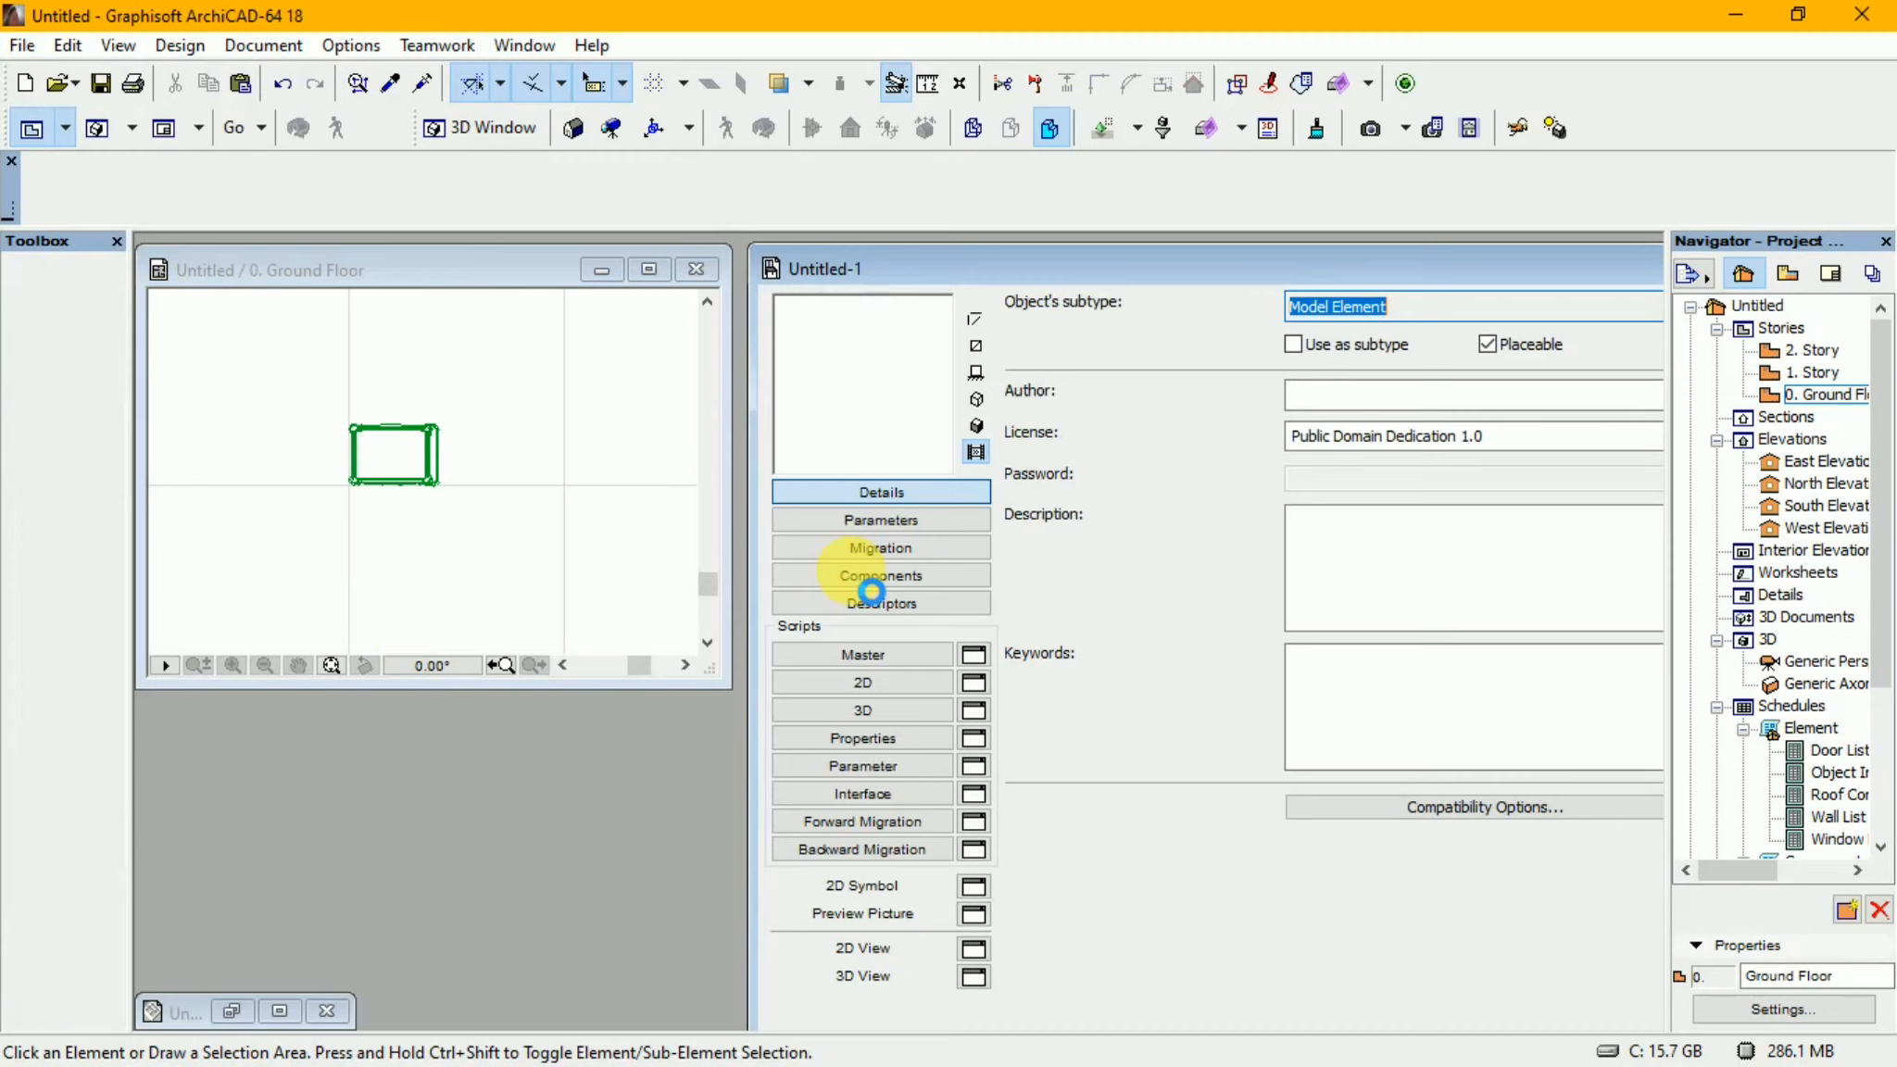
left_click(852, 575)
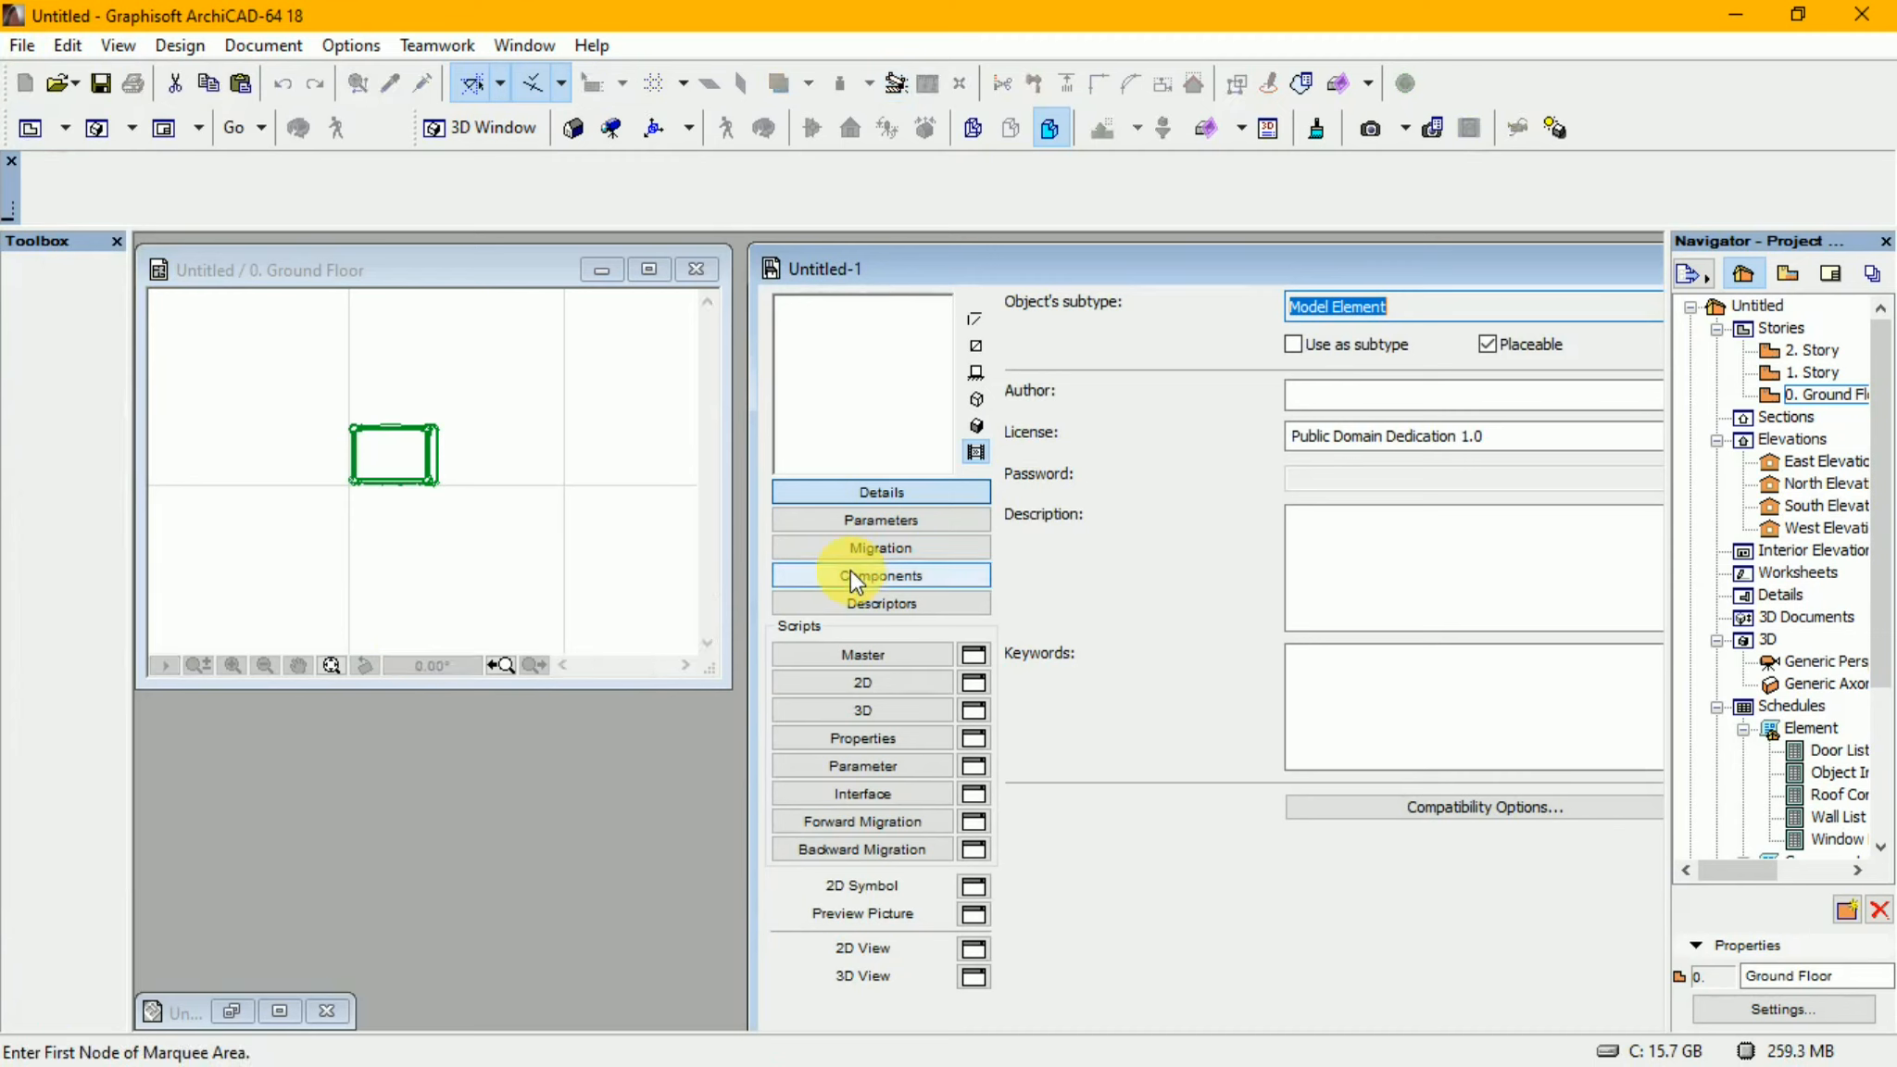
- Open the new object's 3D script and place all the cart morphs from the Ground Floor plan into it as GDL code
left_click(860, 709)
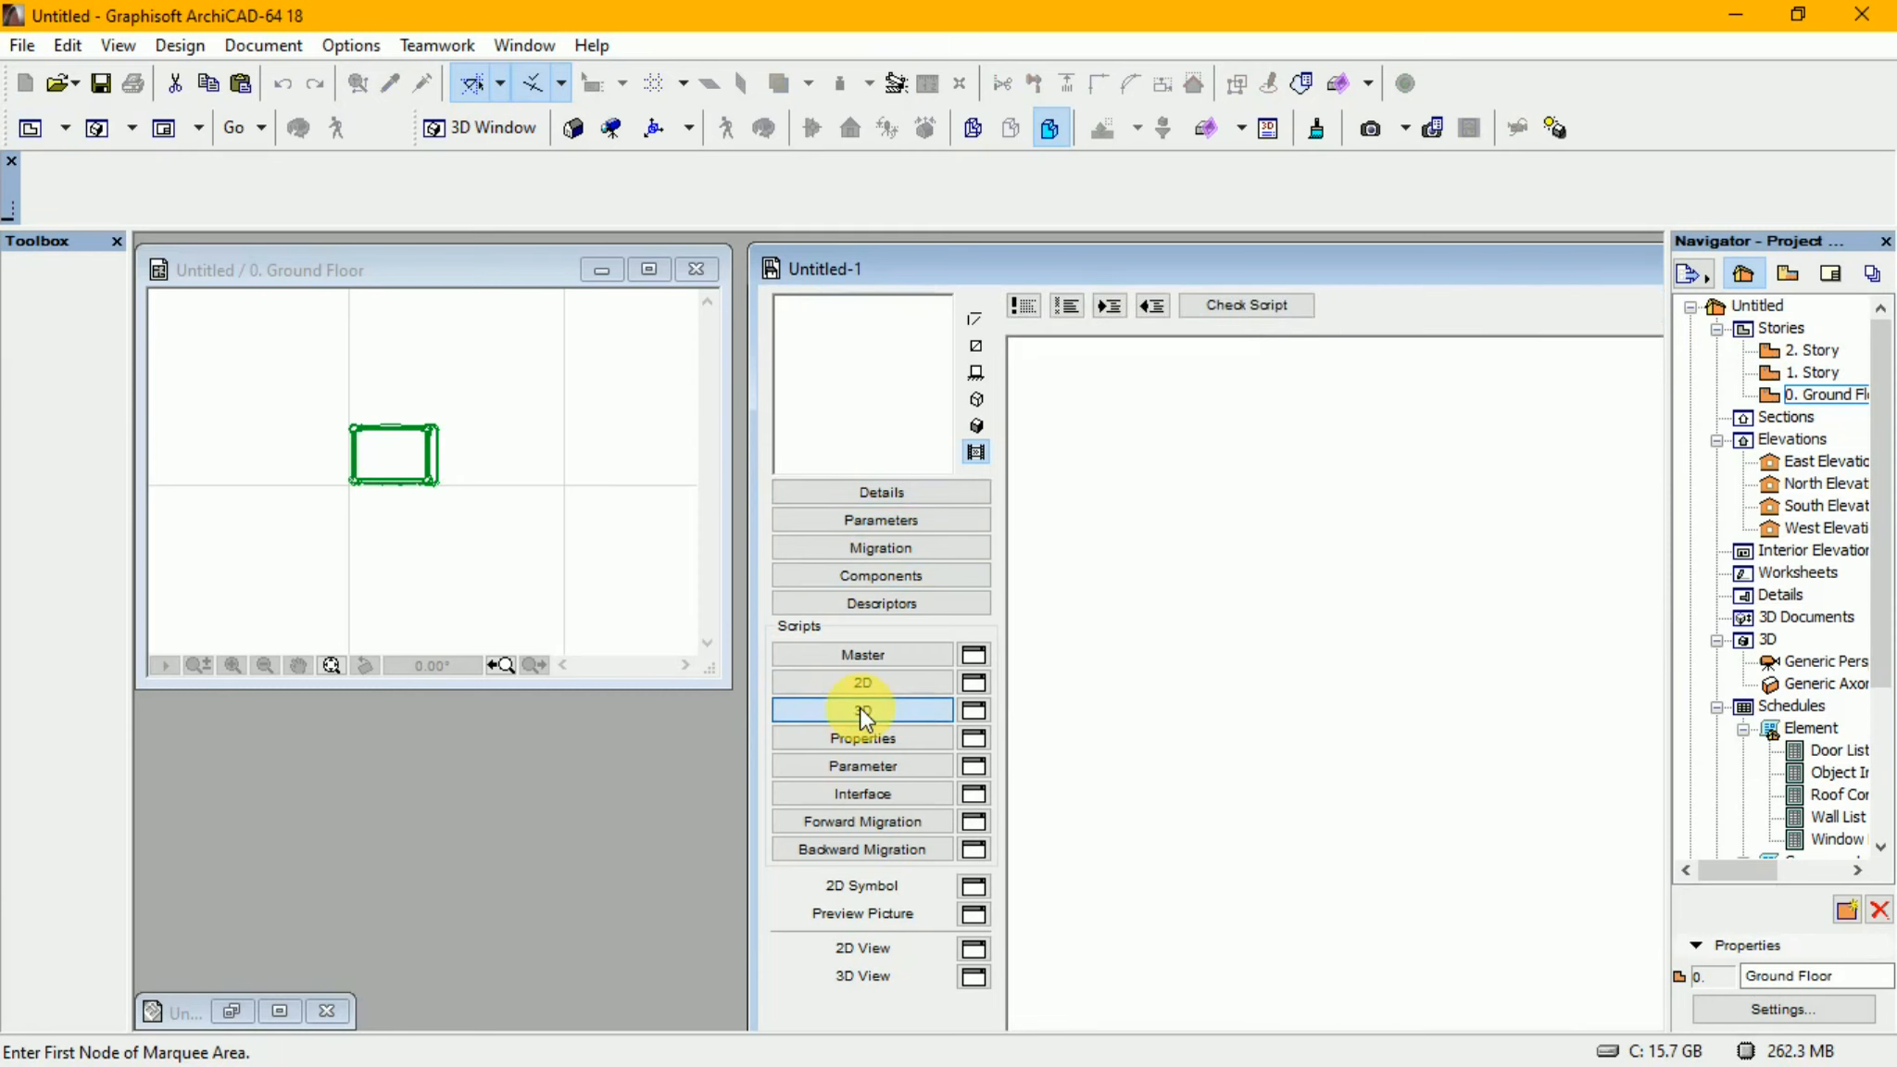
left_click(401, 273)
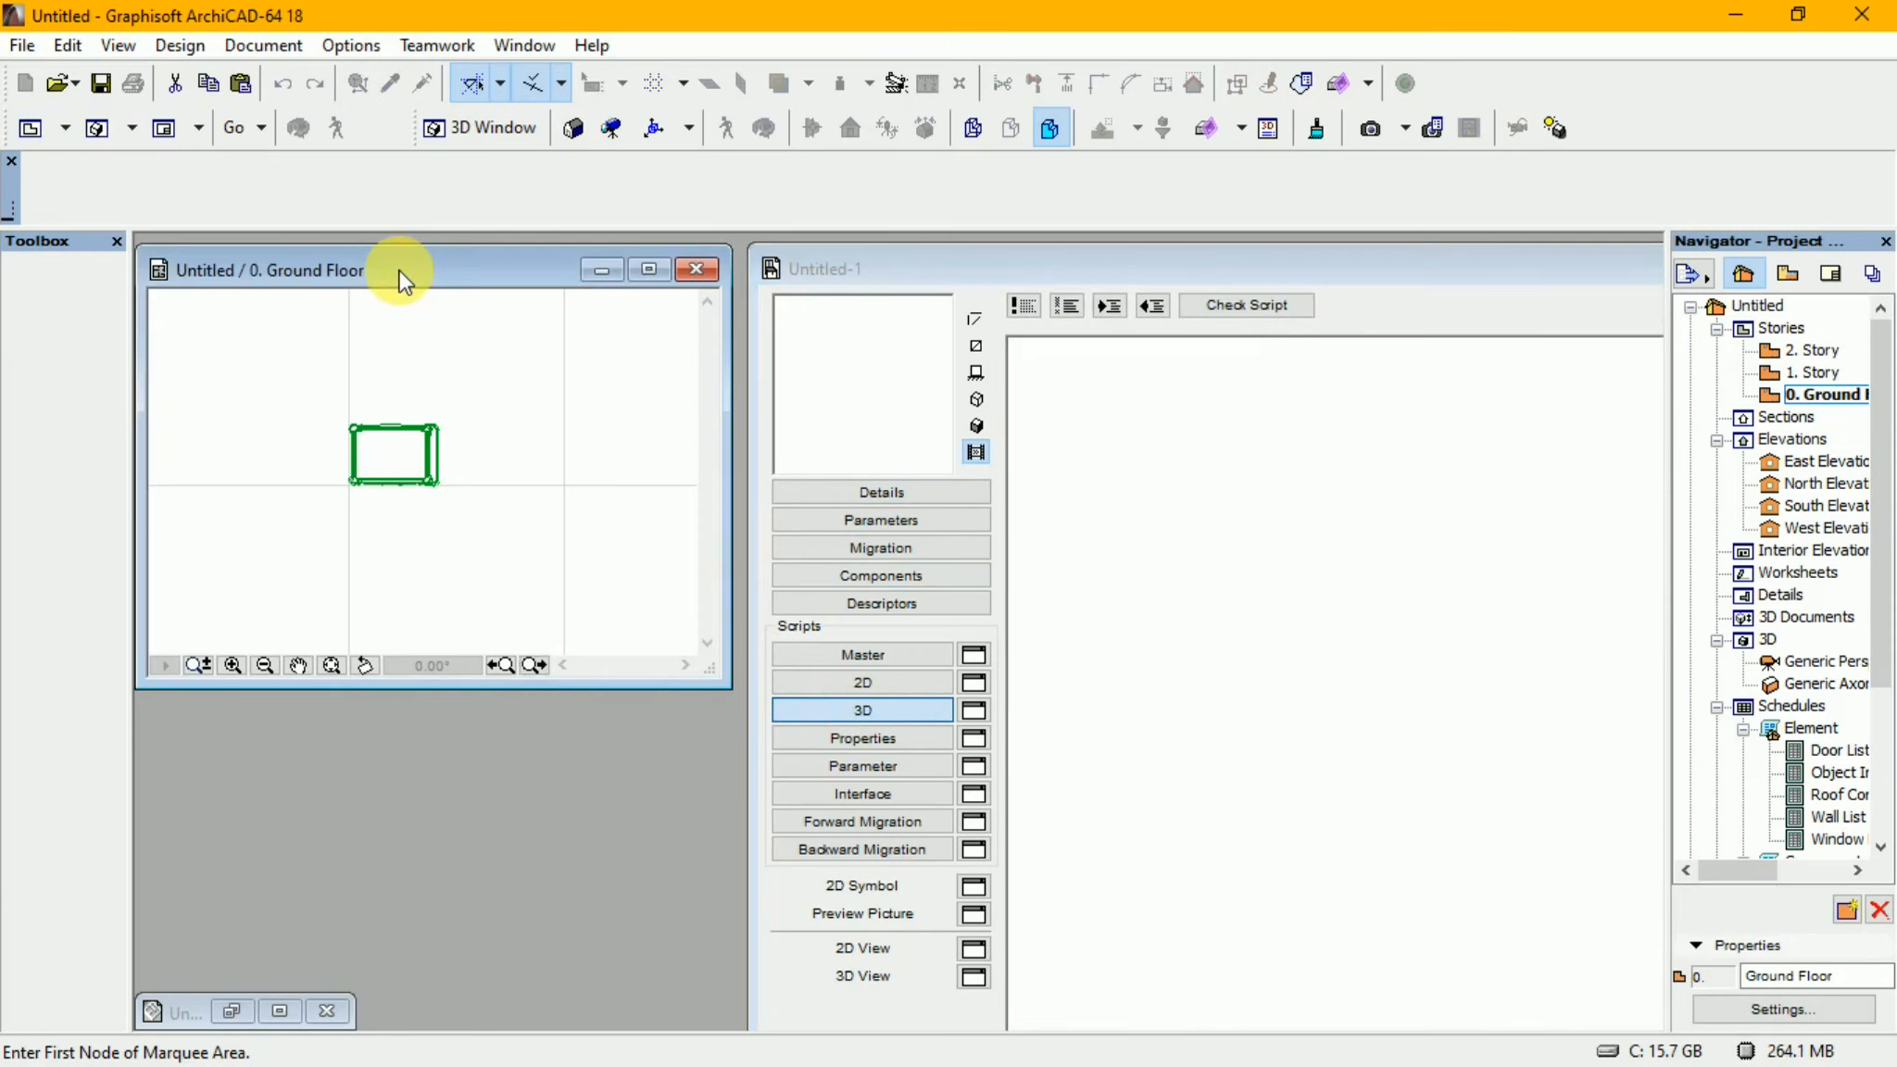
left_click(314, 390)
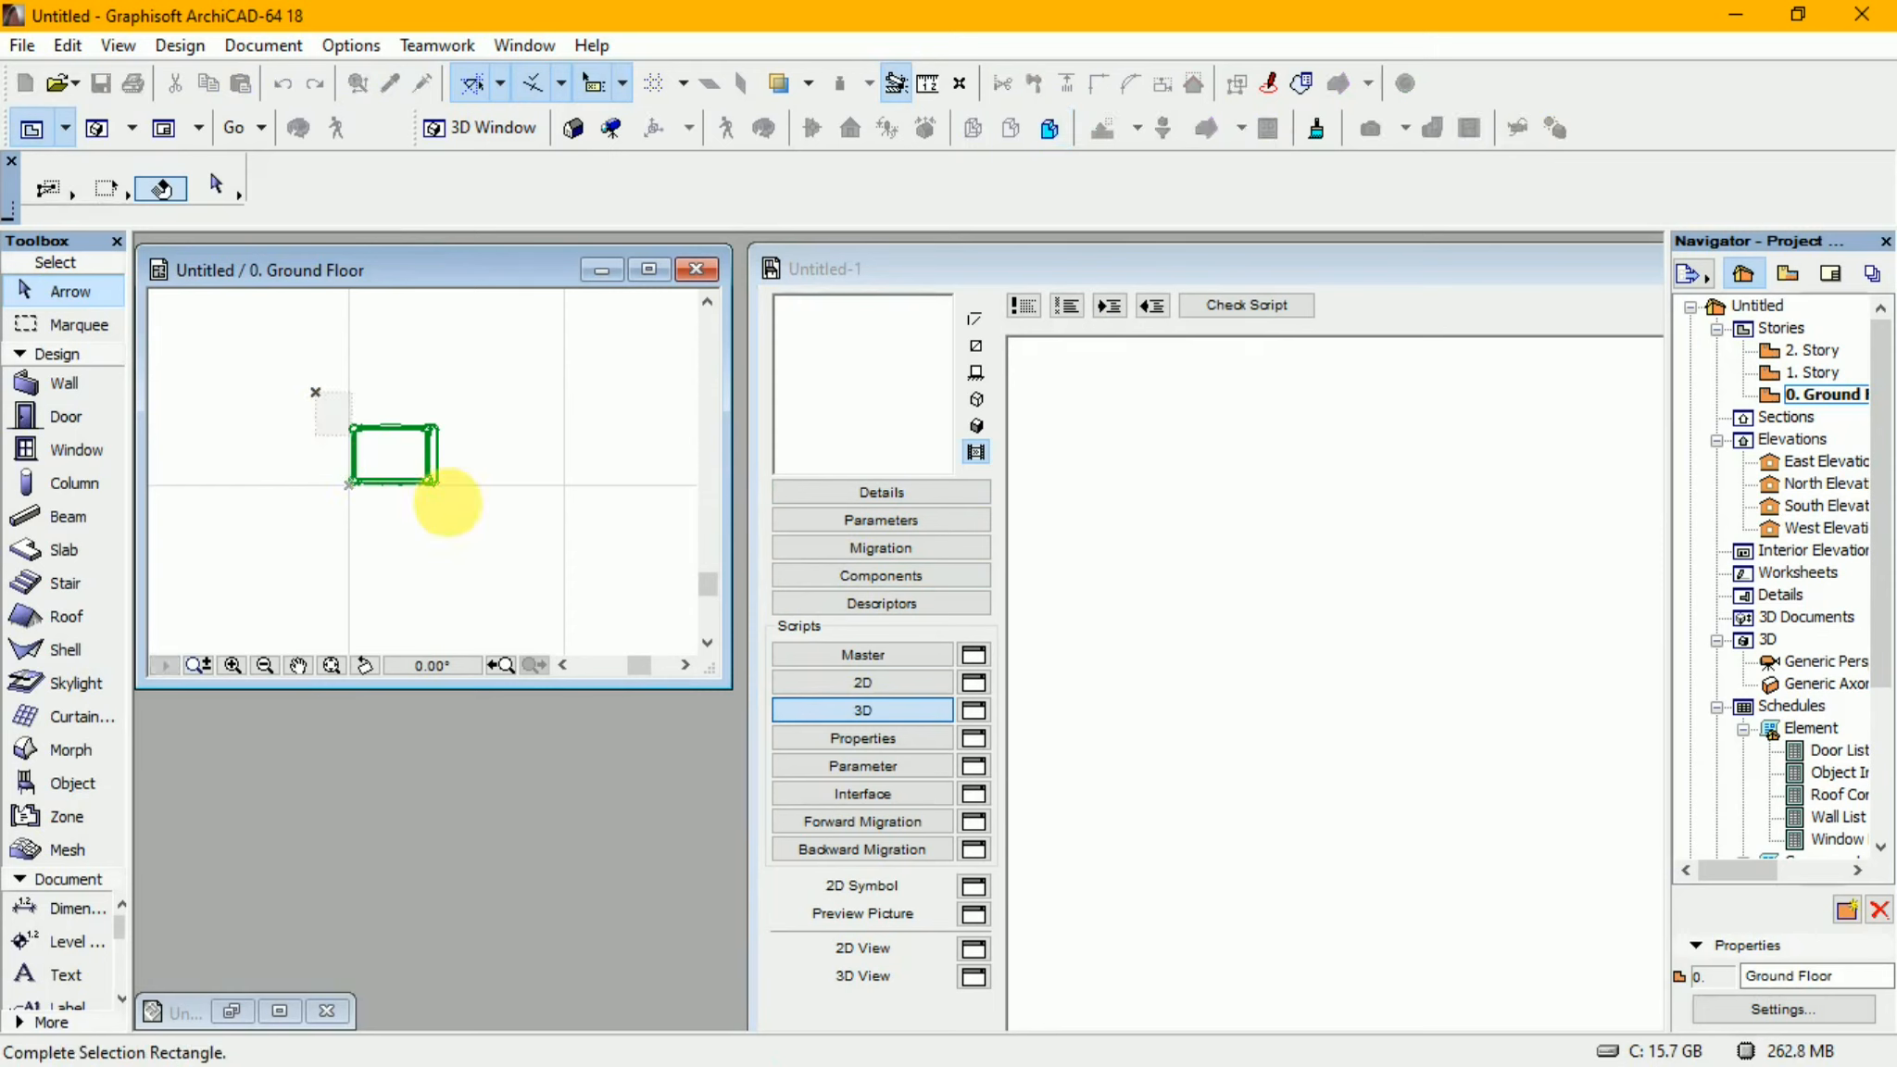
left_click(462, 502)
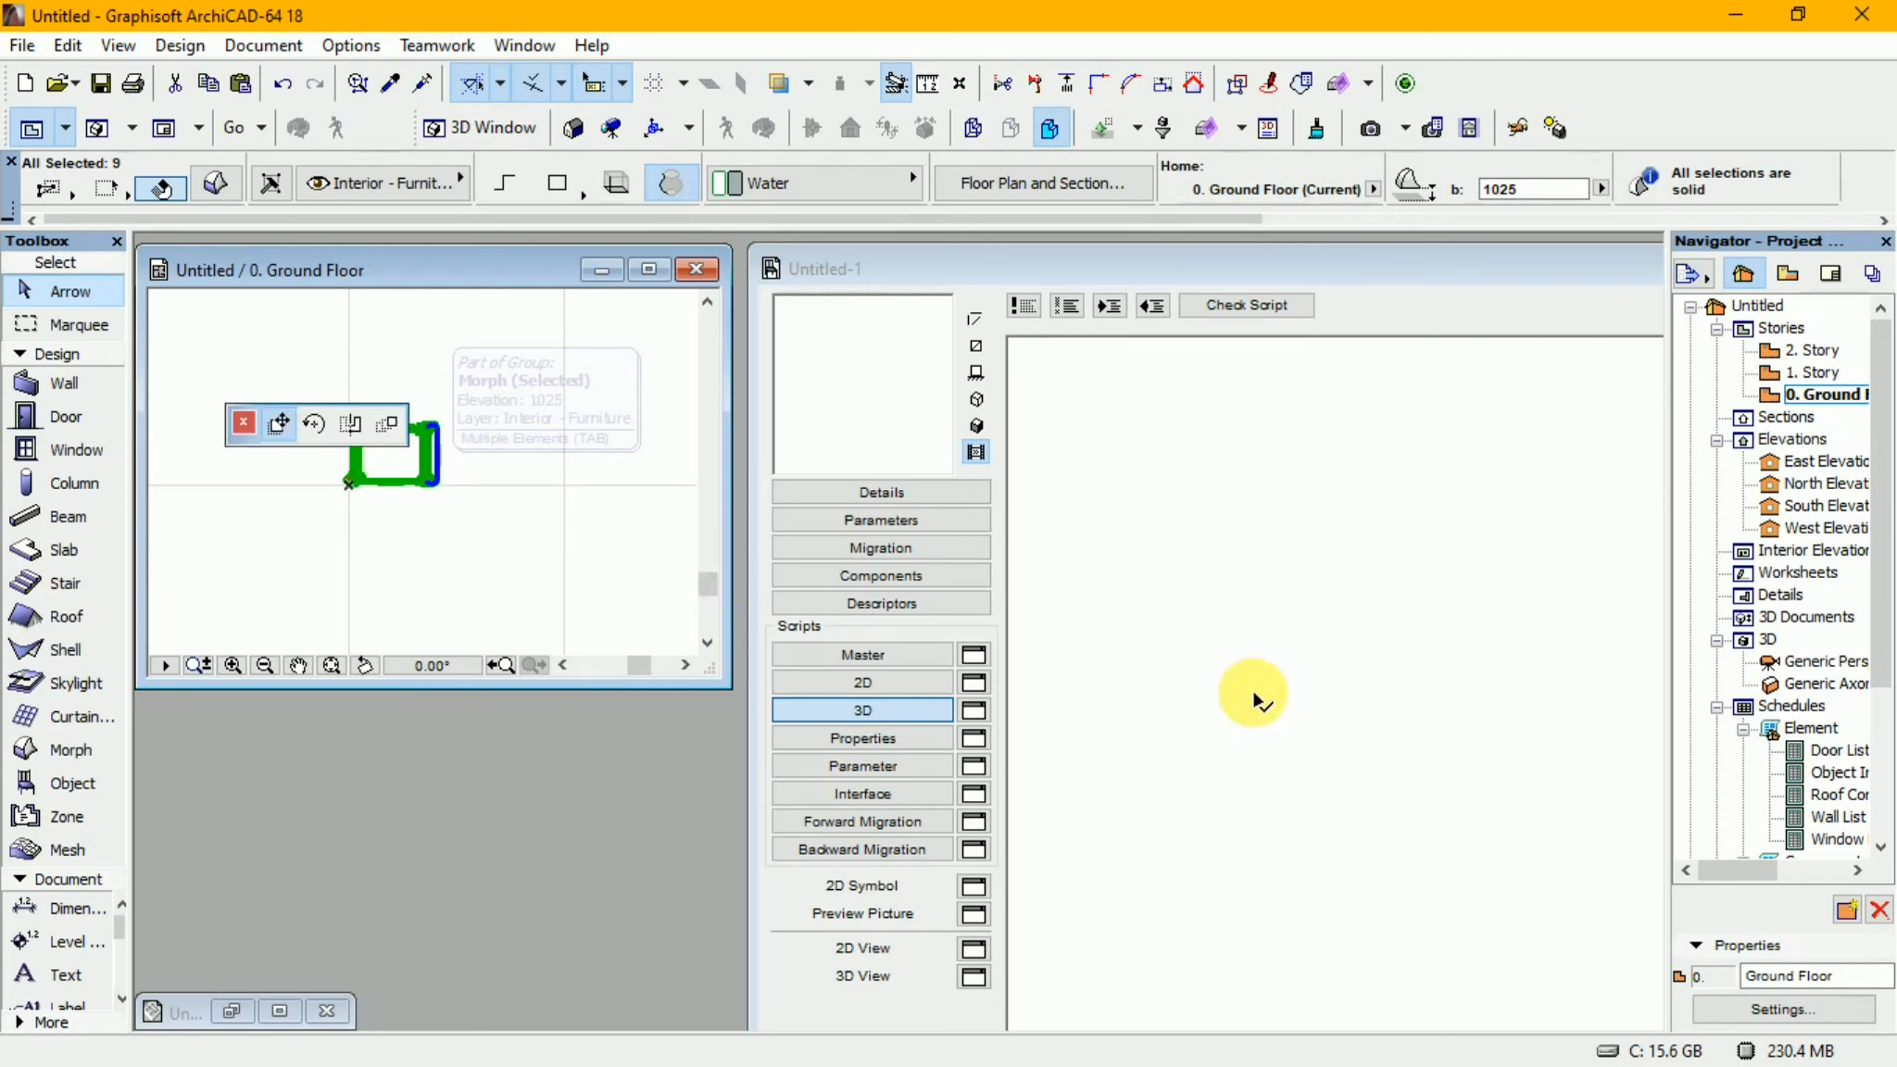
left_click(1202, 722)
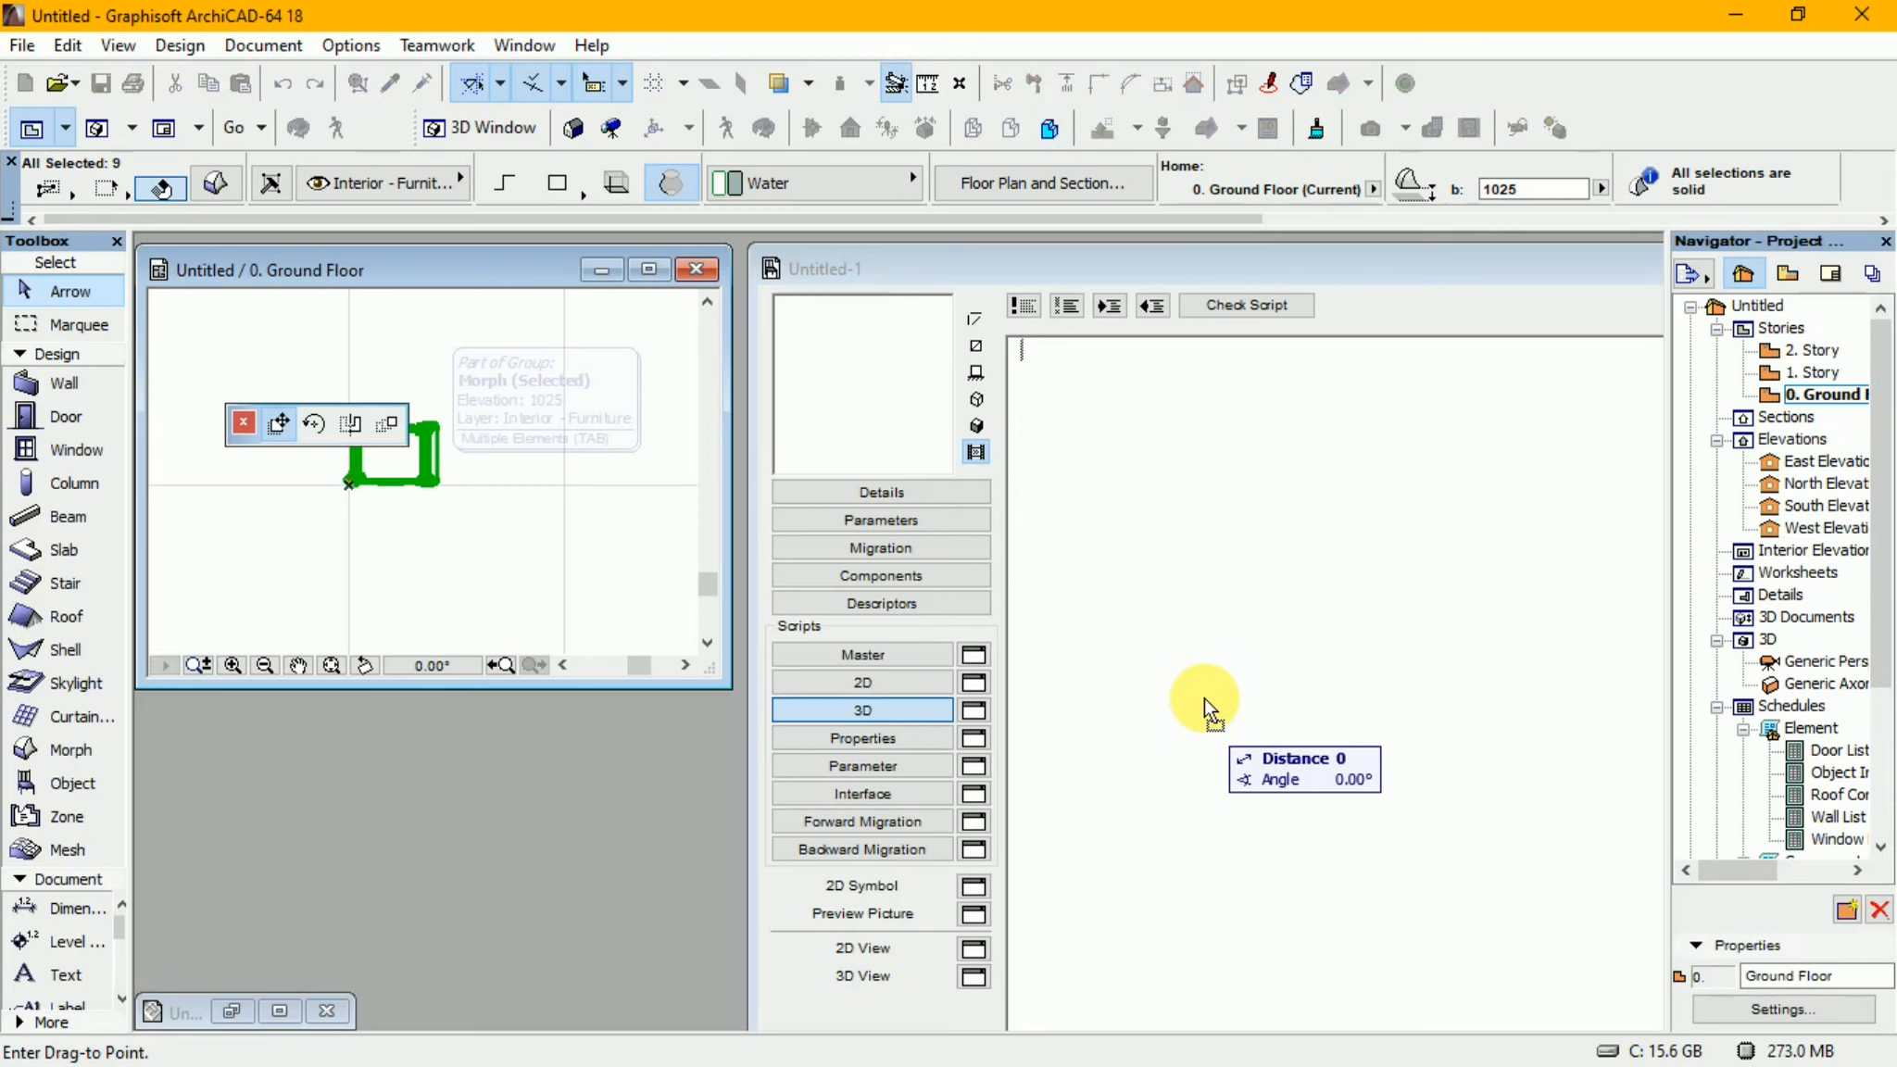
key("ctrl+v")
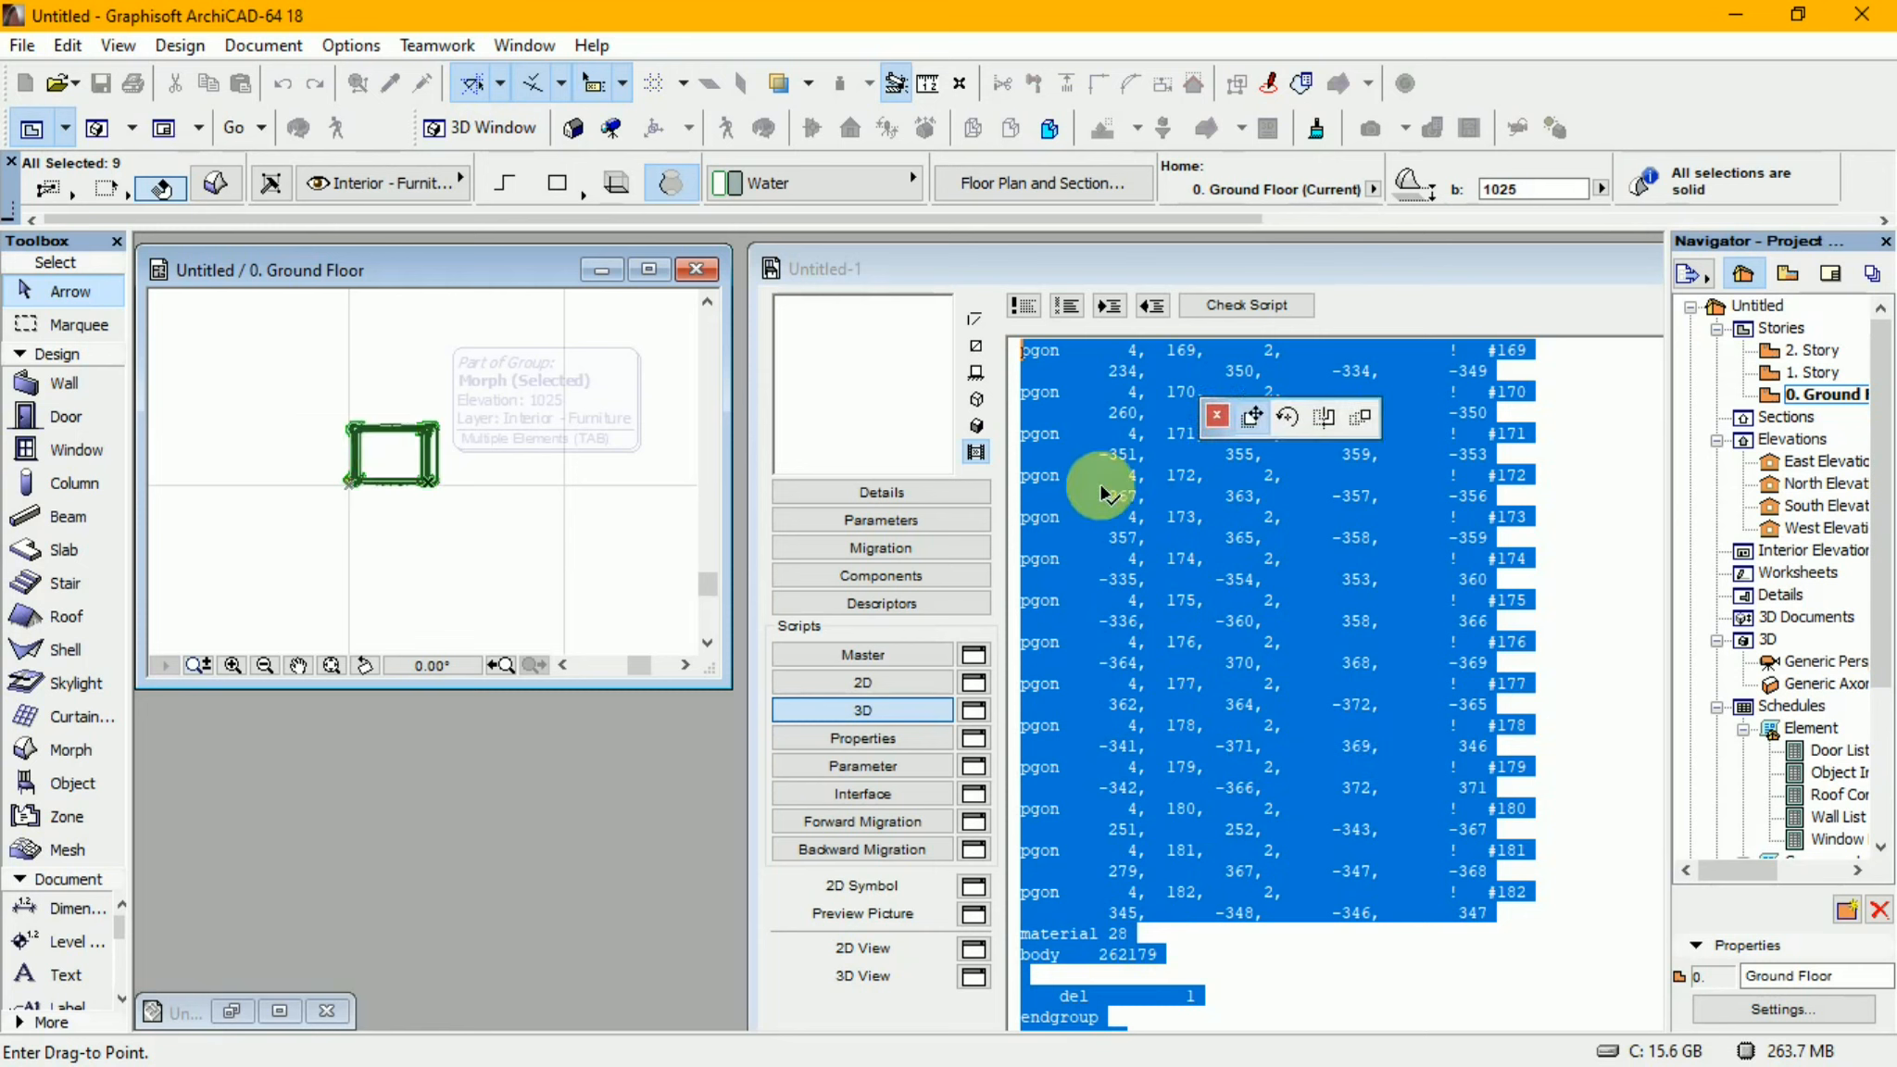
key("Escape")
- Switch the object's preview to shaded 3D, then open its 3D view and orbit the cart slightly
left_click(980, 425)
left_click(980, 425)
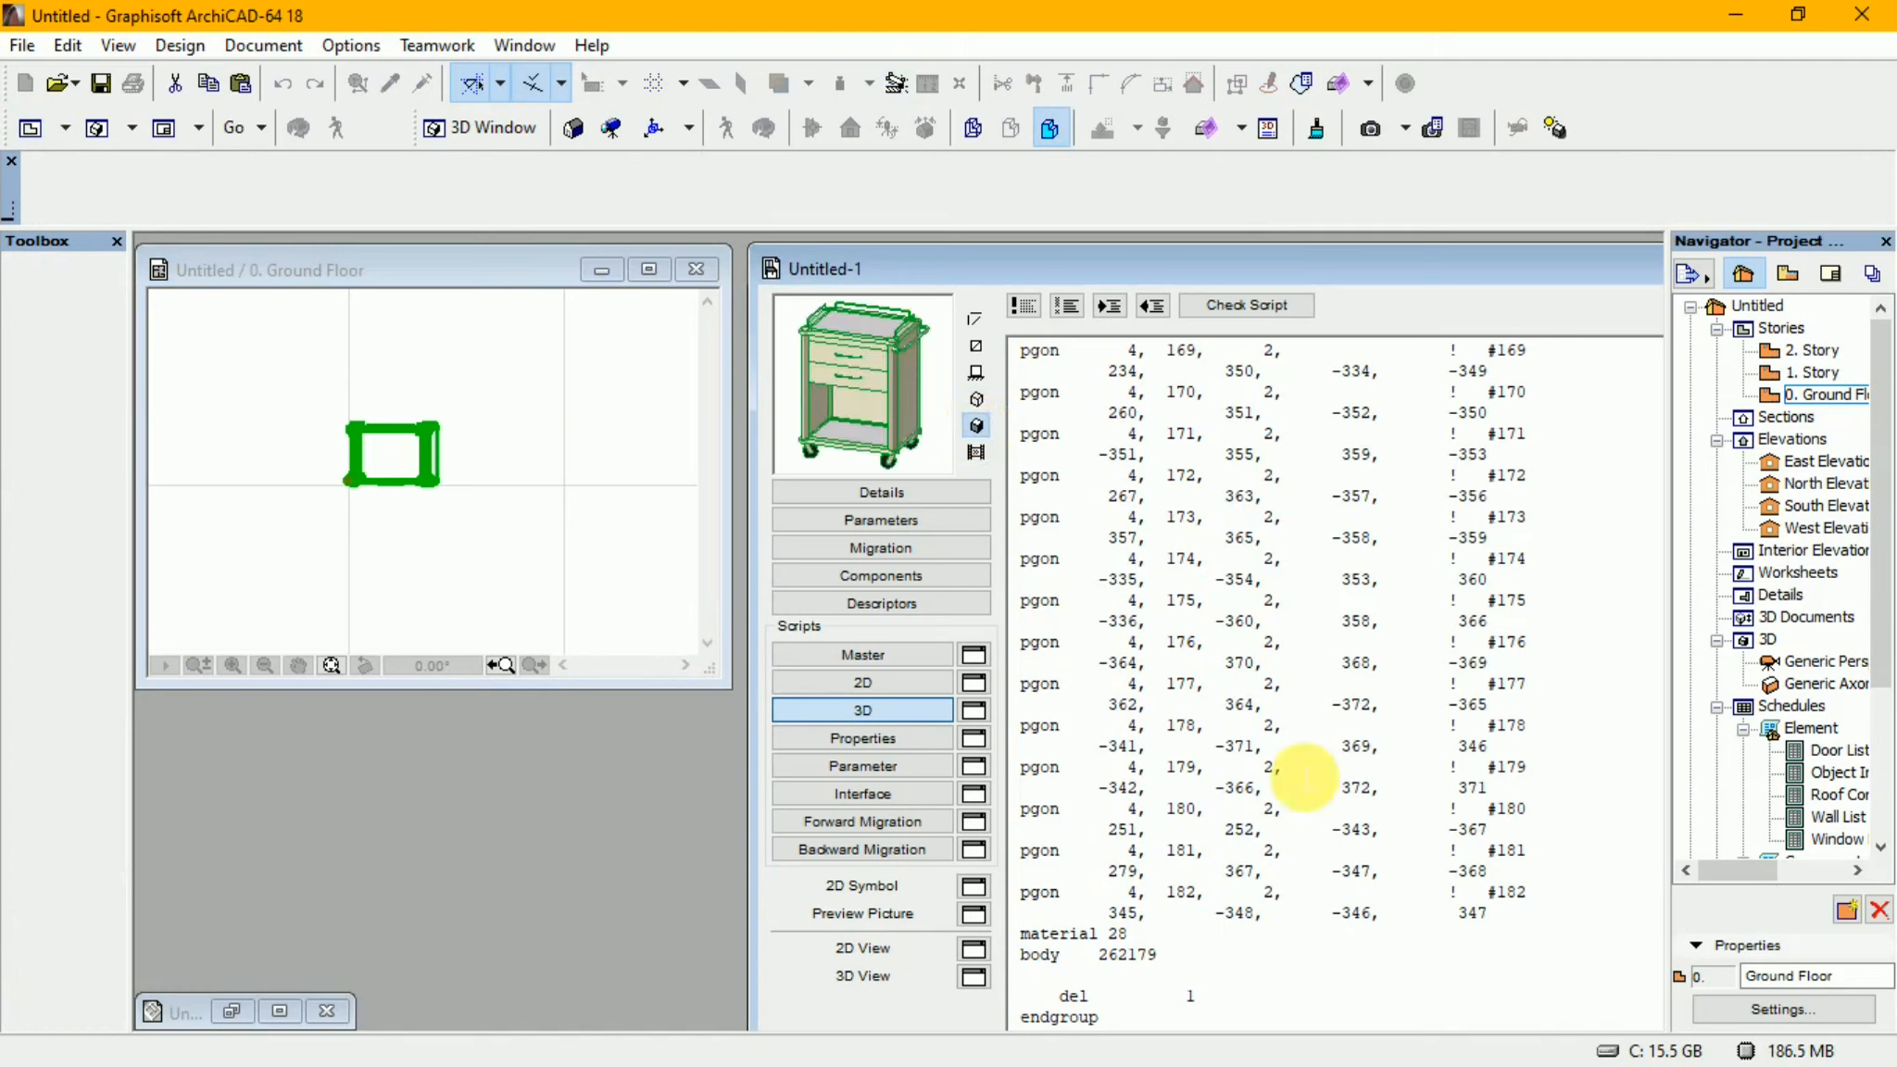
left_click(972, 980)
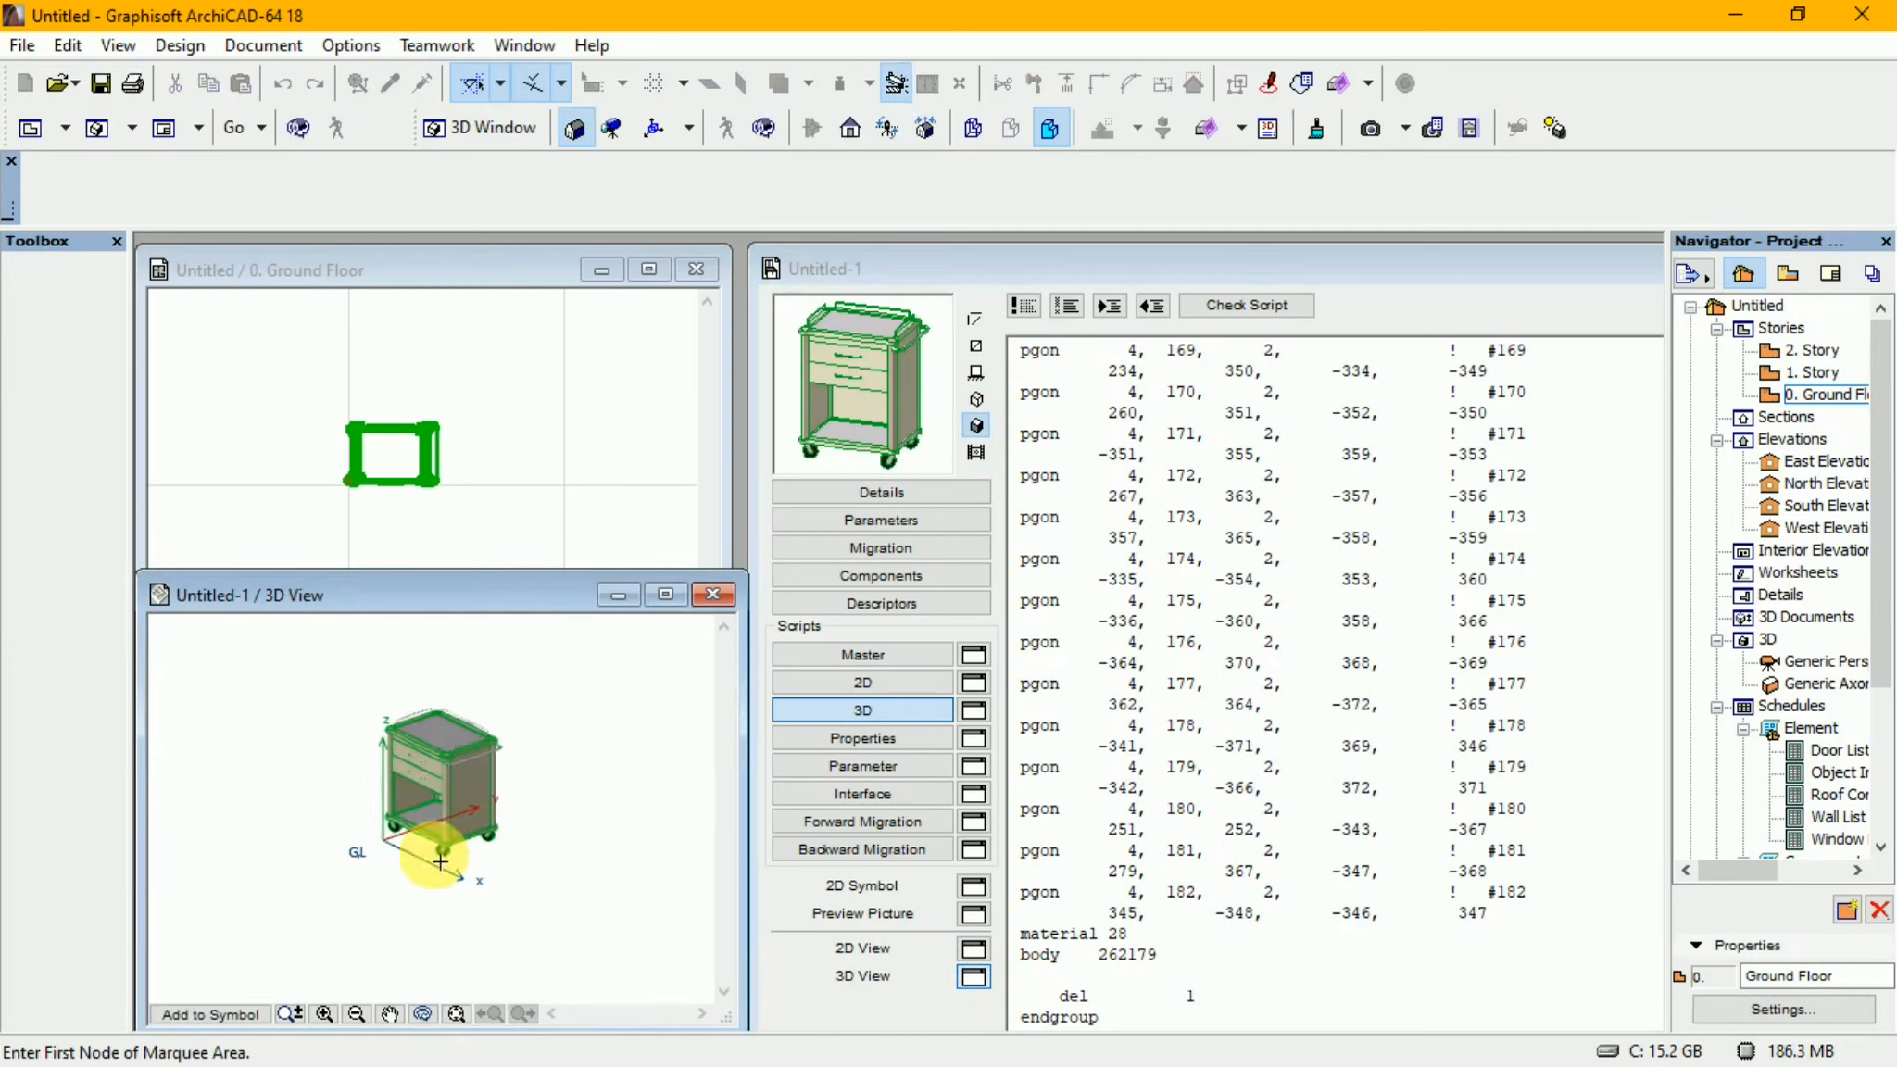
key("o")
mouse_move(442, 866)
left_mouse_down()
mouse_move(360, 871)
mouse_move(404, 885)
mouse_move(449, 864)
mouse_move(440, 851)
mouse_move(436, 873)
left_mouse_up()
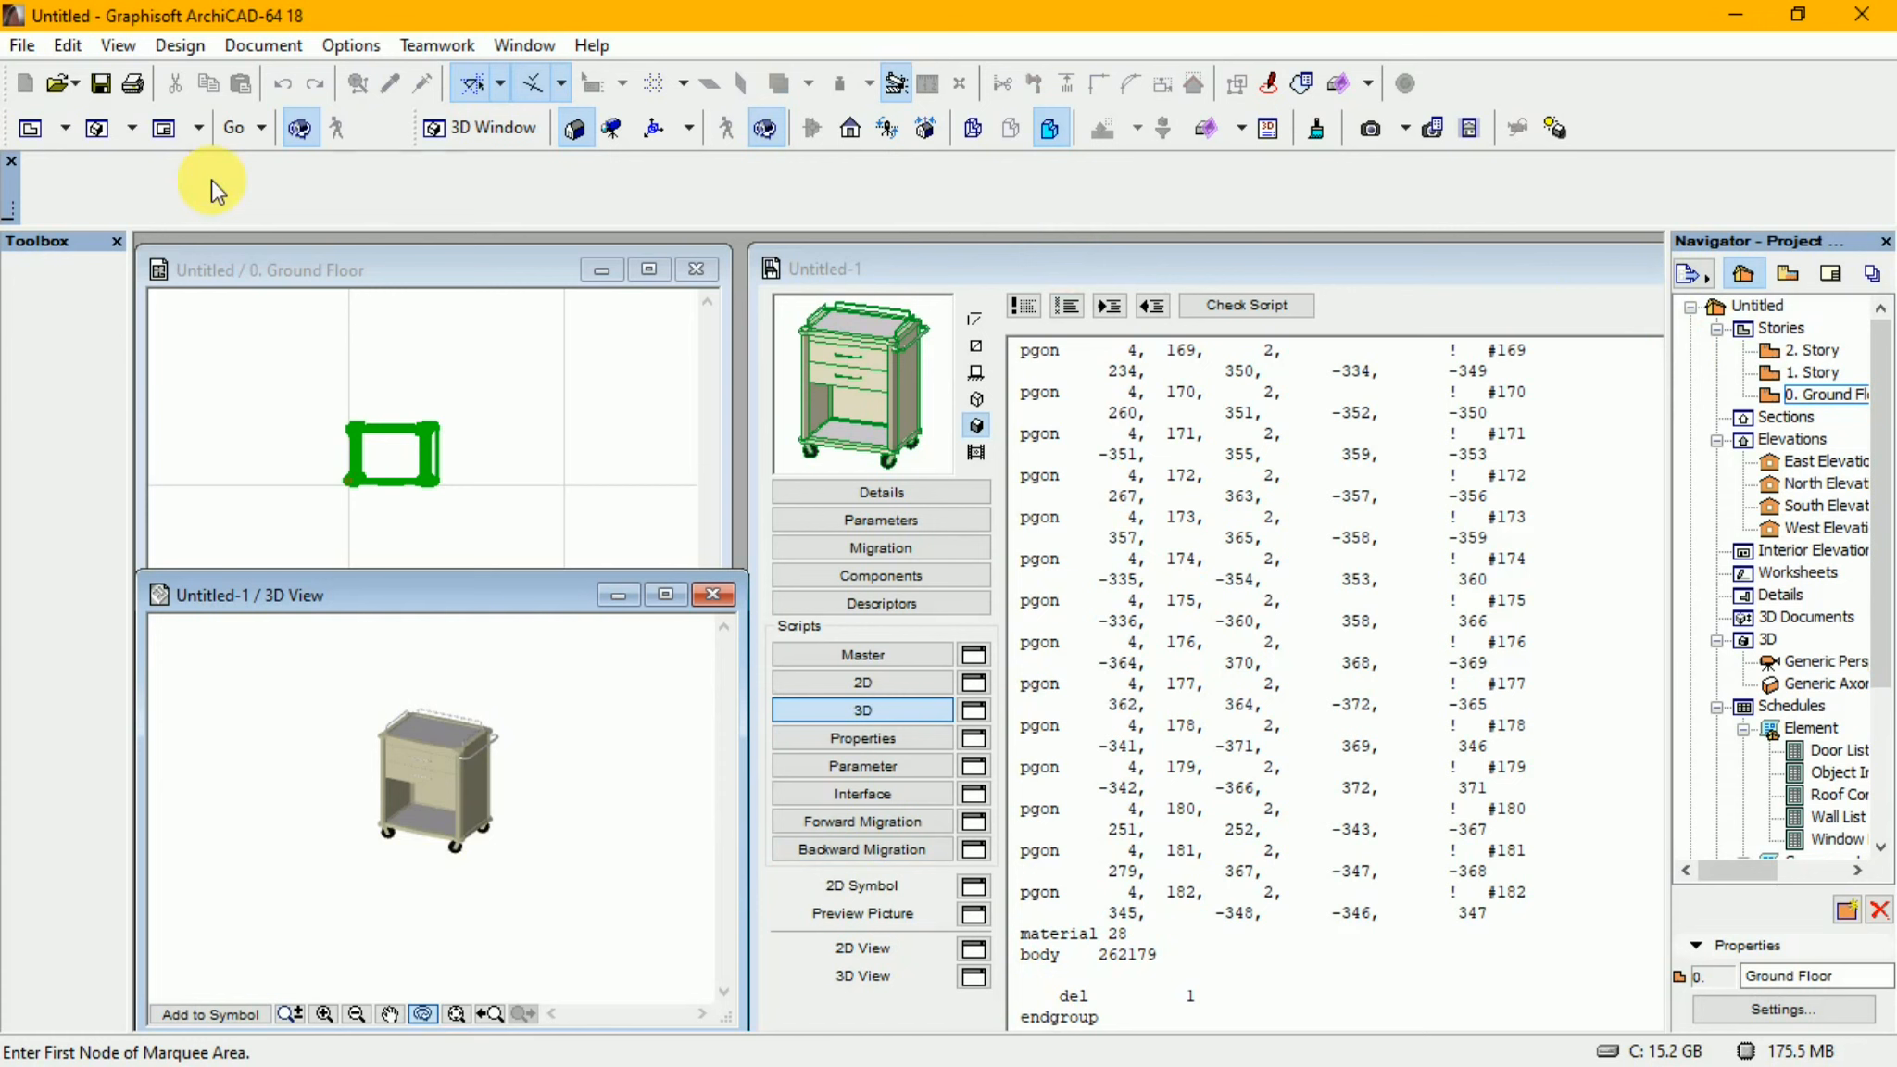
- Start saving the object's 3D view as a new file on the Desktop in BMP (*.bmp) format
left_click(22, 46)
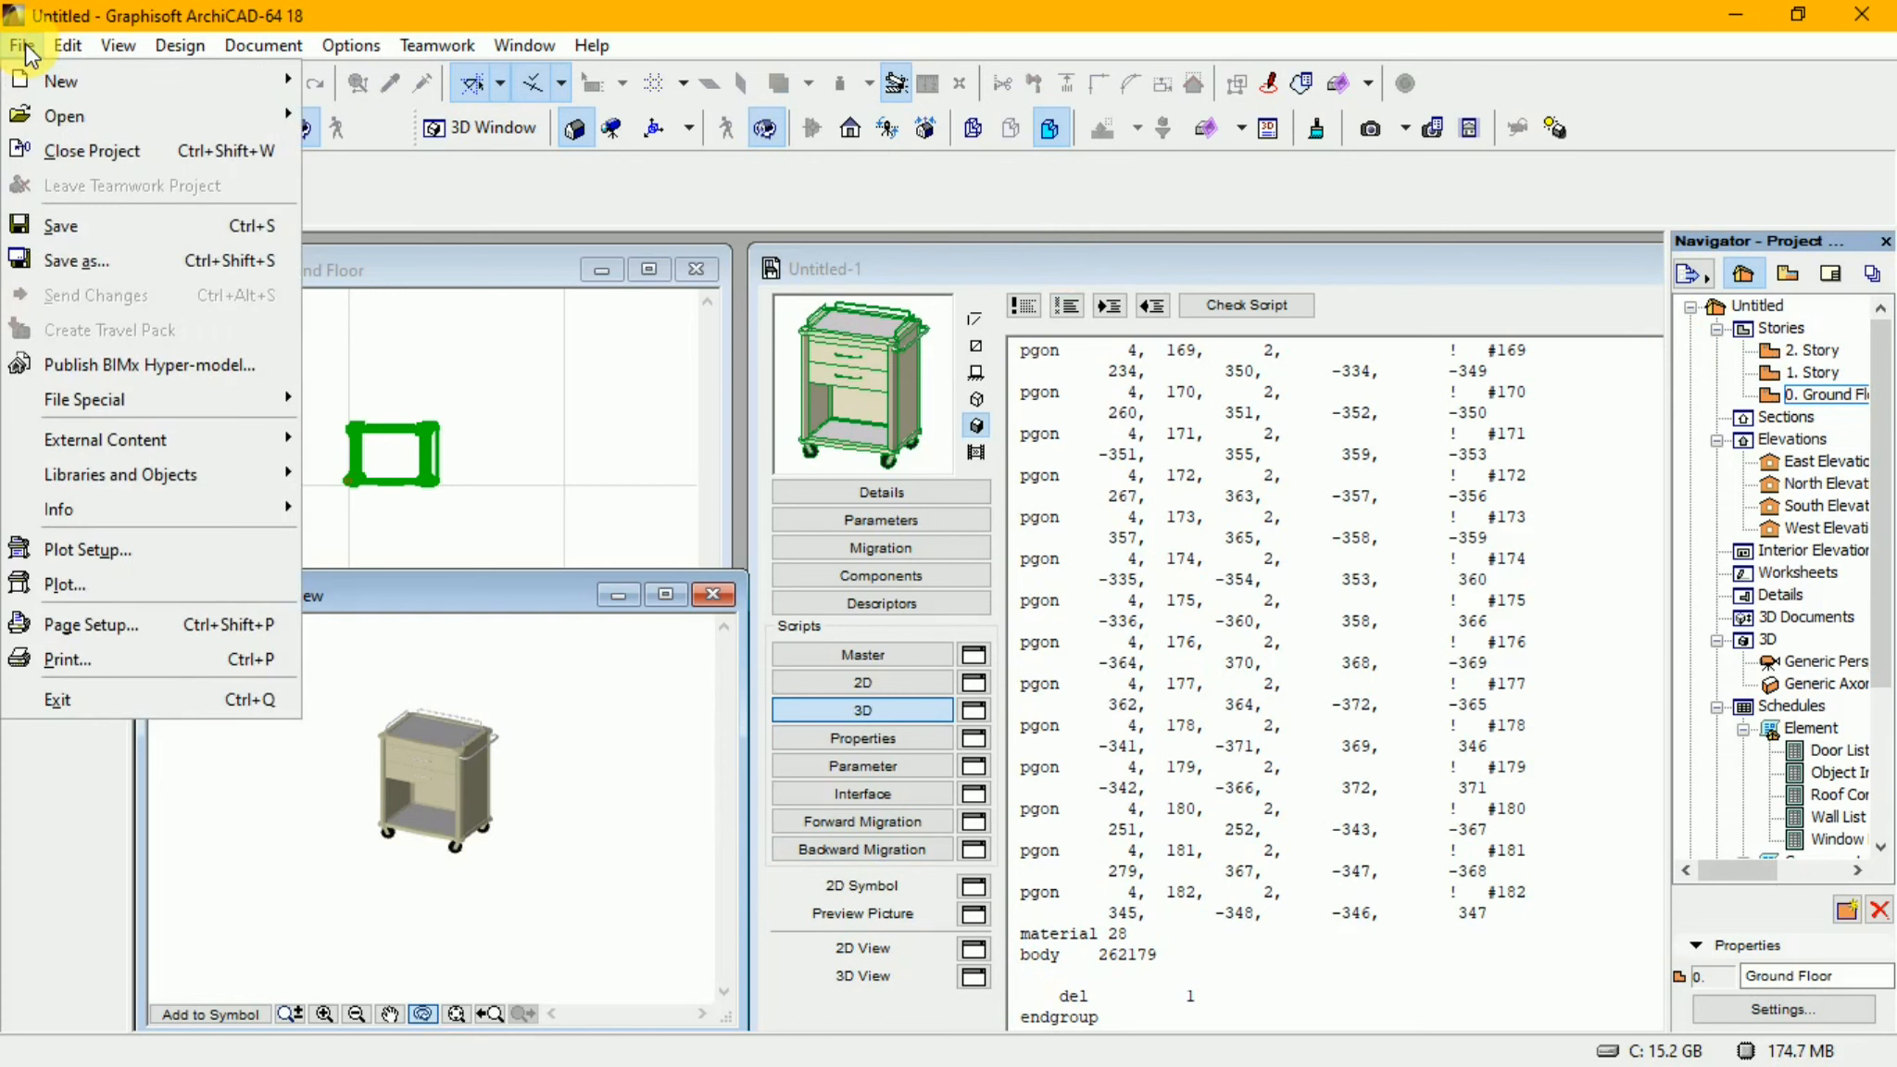
left_click(128, 257)
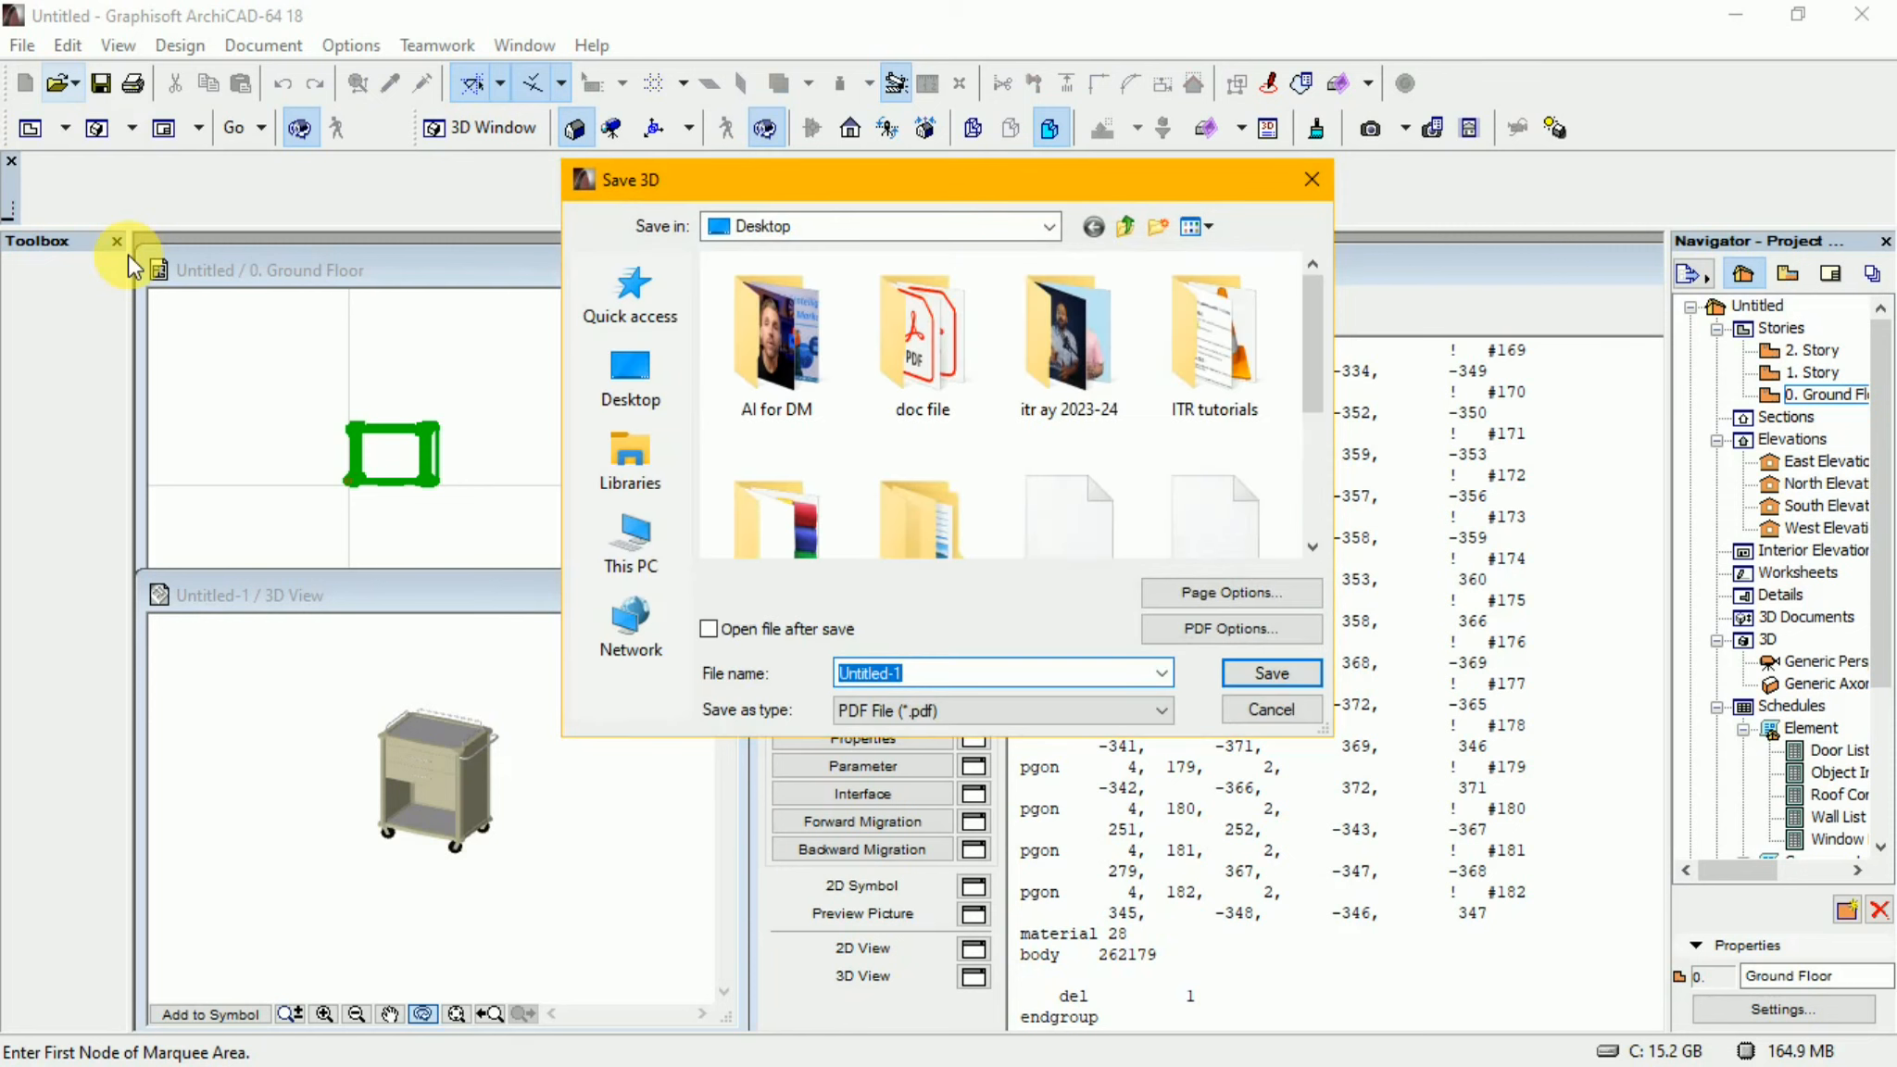
left_click(661, 400)
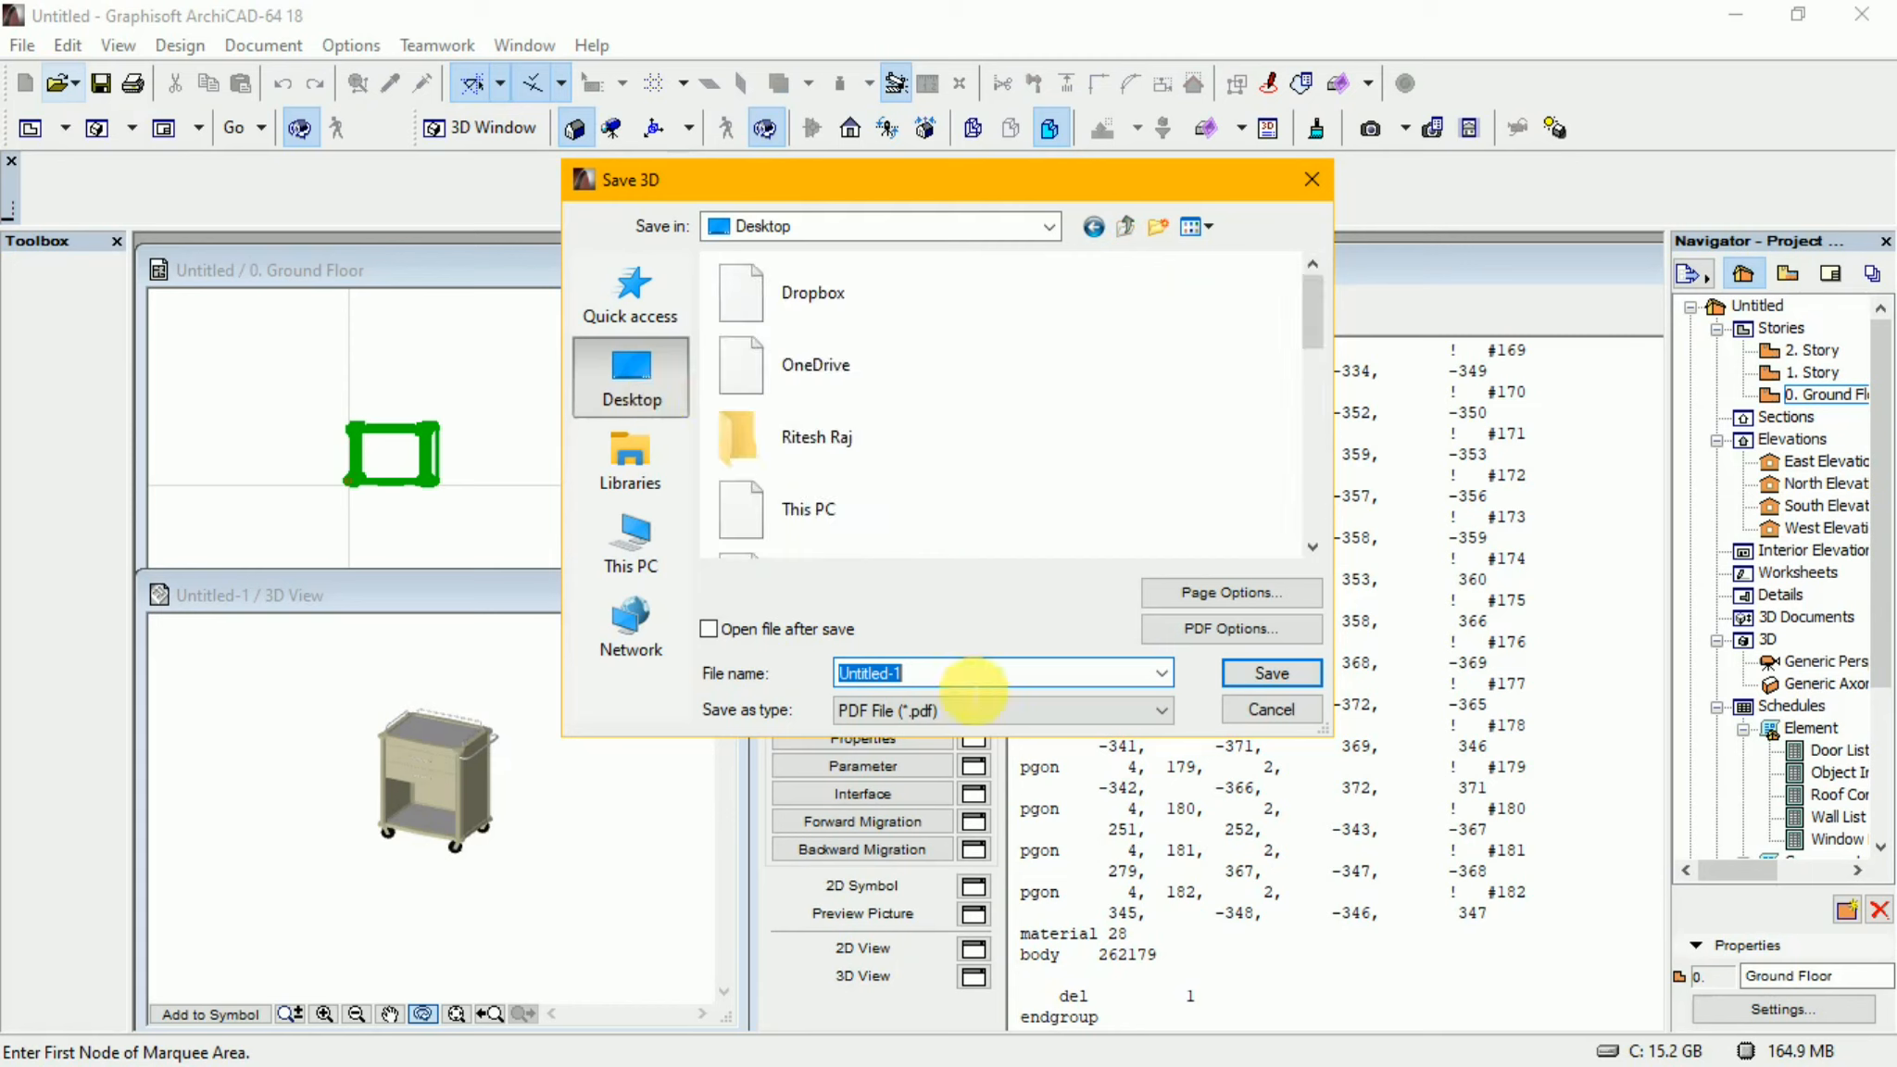
left_click(1061, 713)
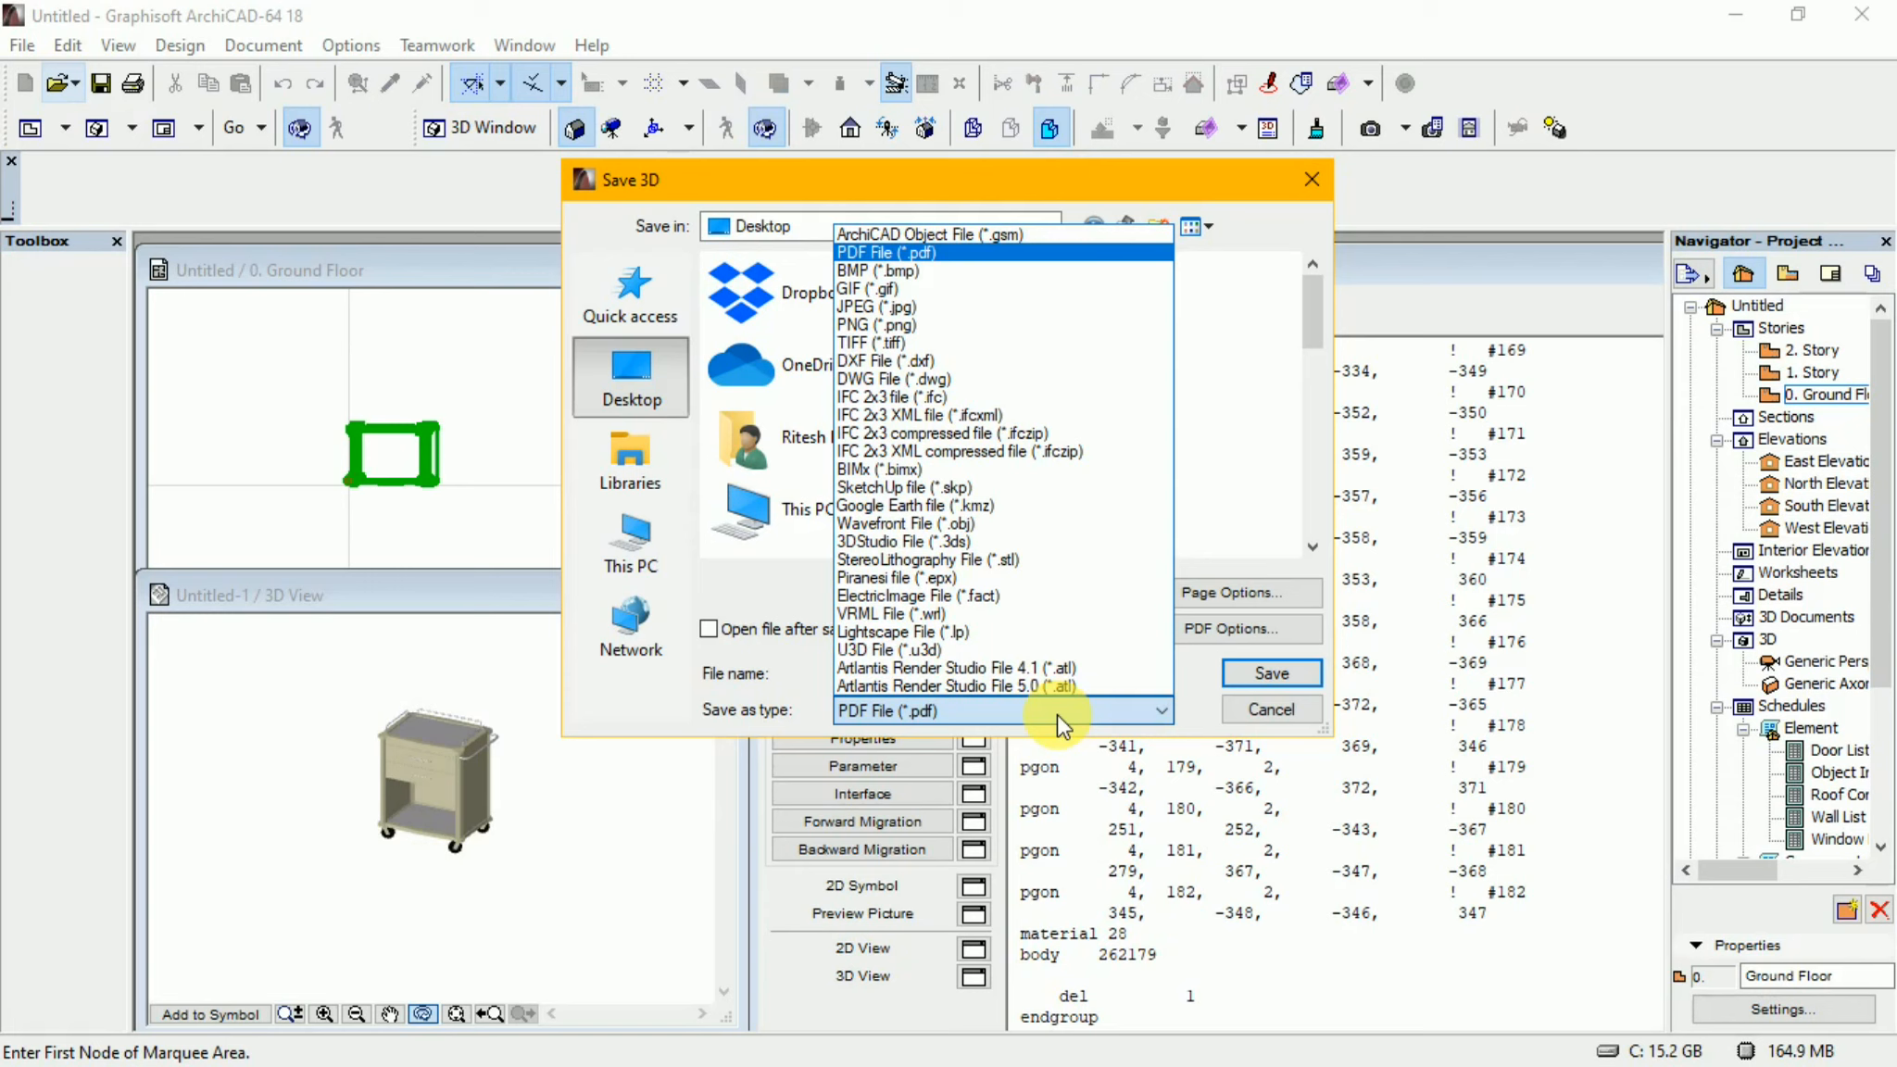
left_click(895, 271)
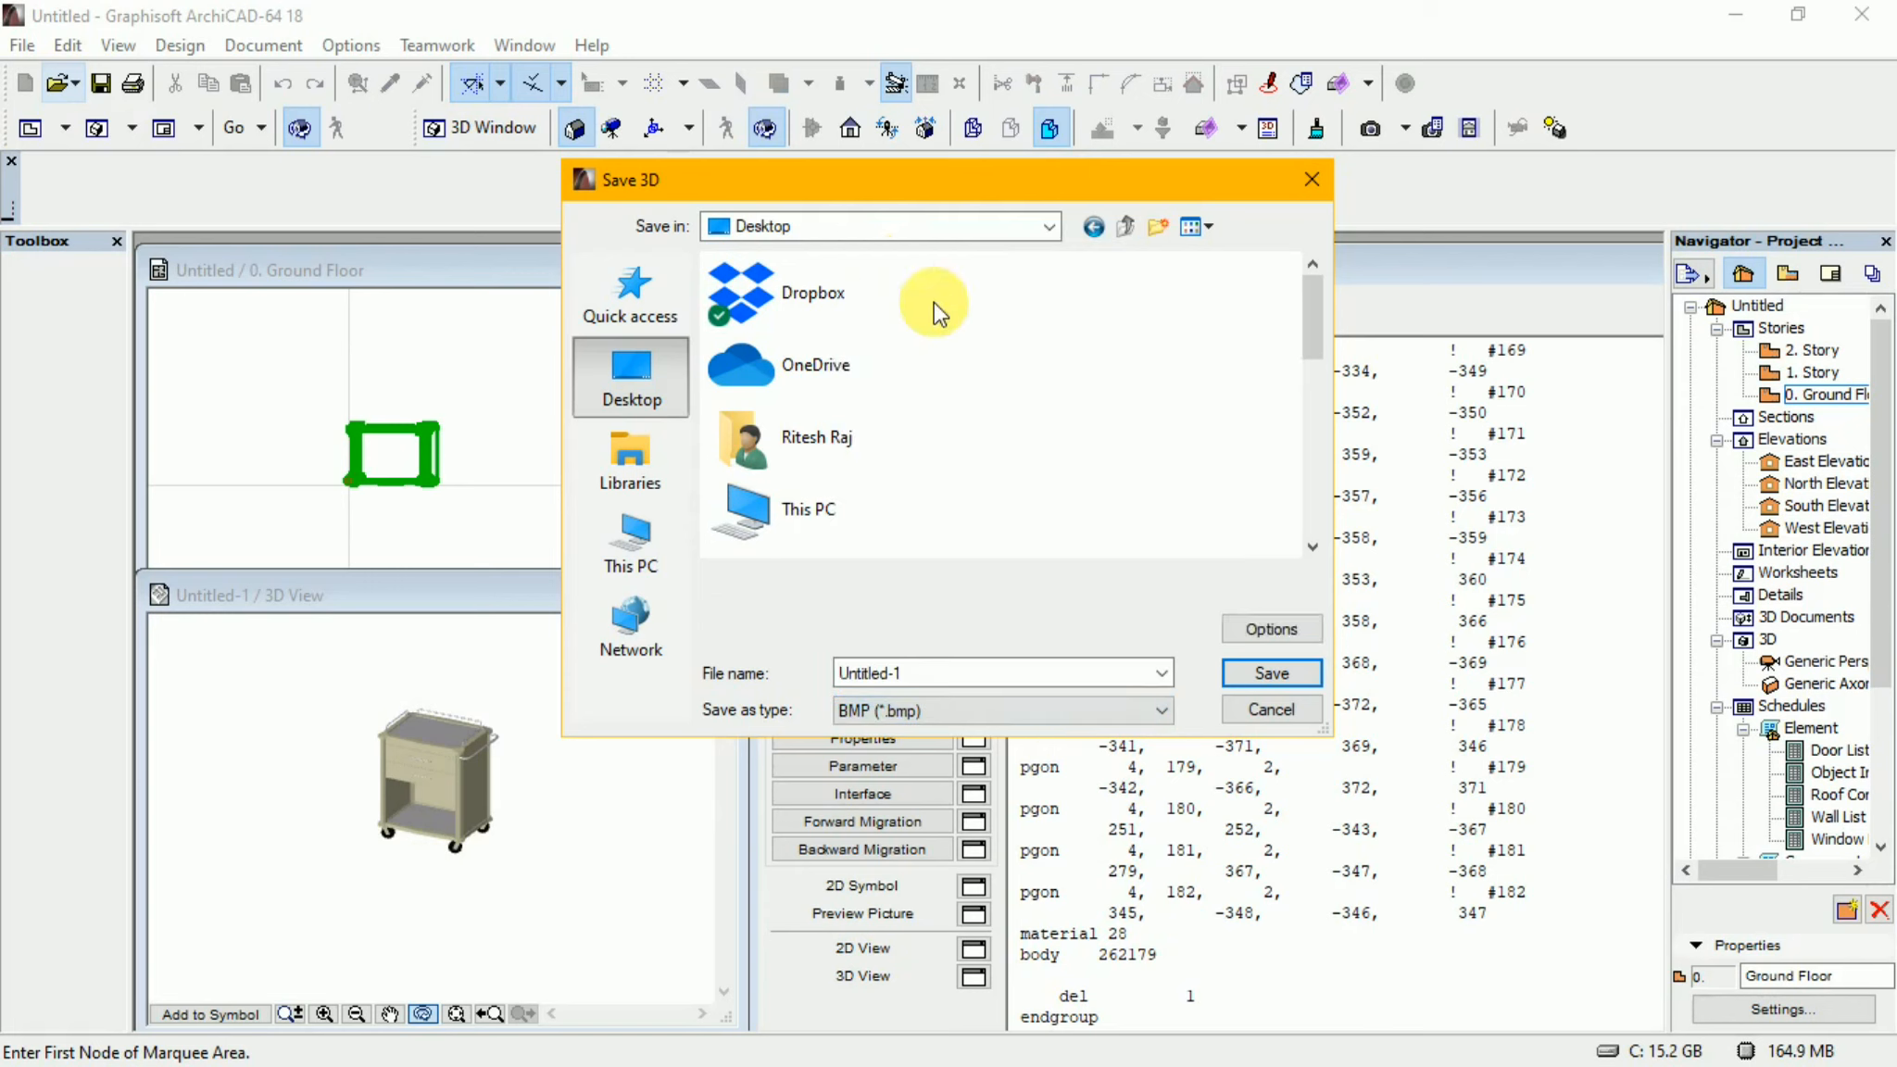
- Name the image "password 2", save it and minimize ArchiCAD to reach the file on the desktop
double_click(1016, 679)
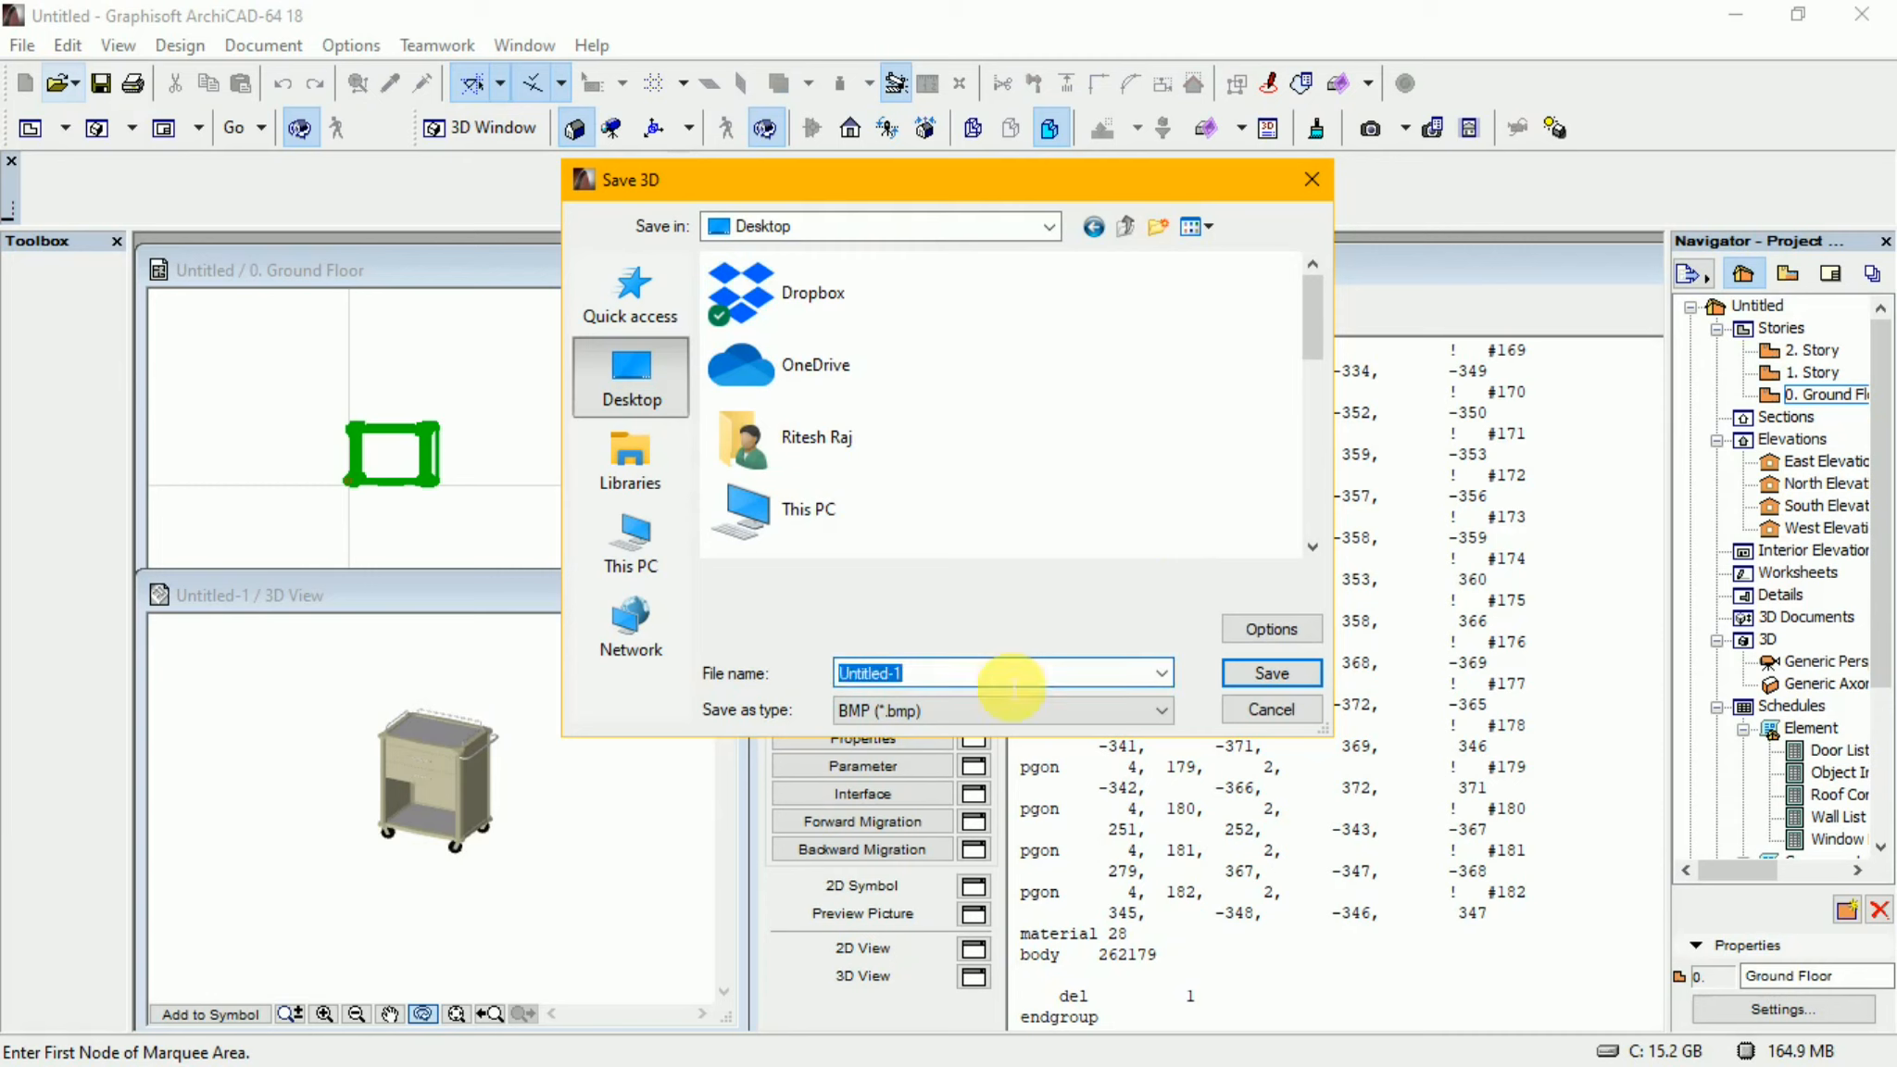
type("p")
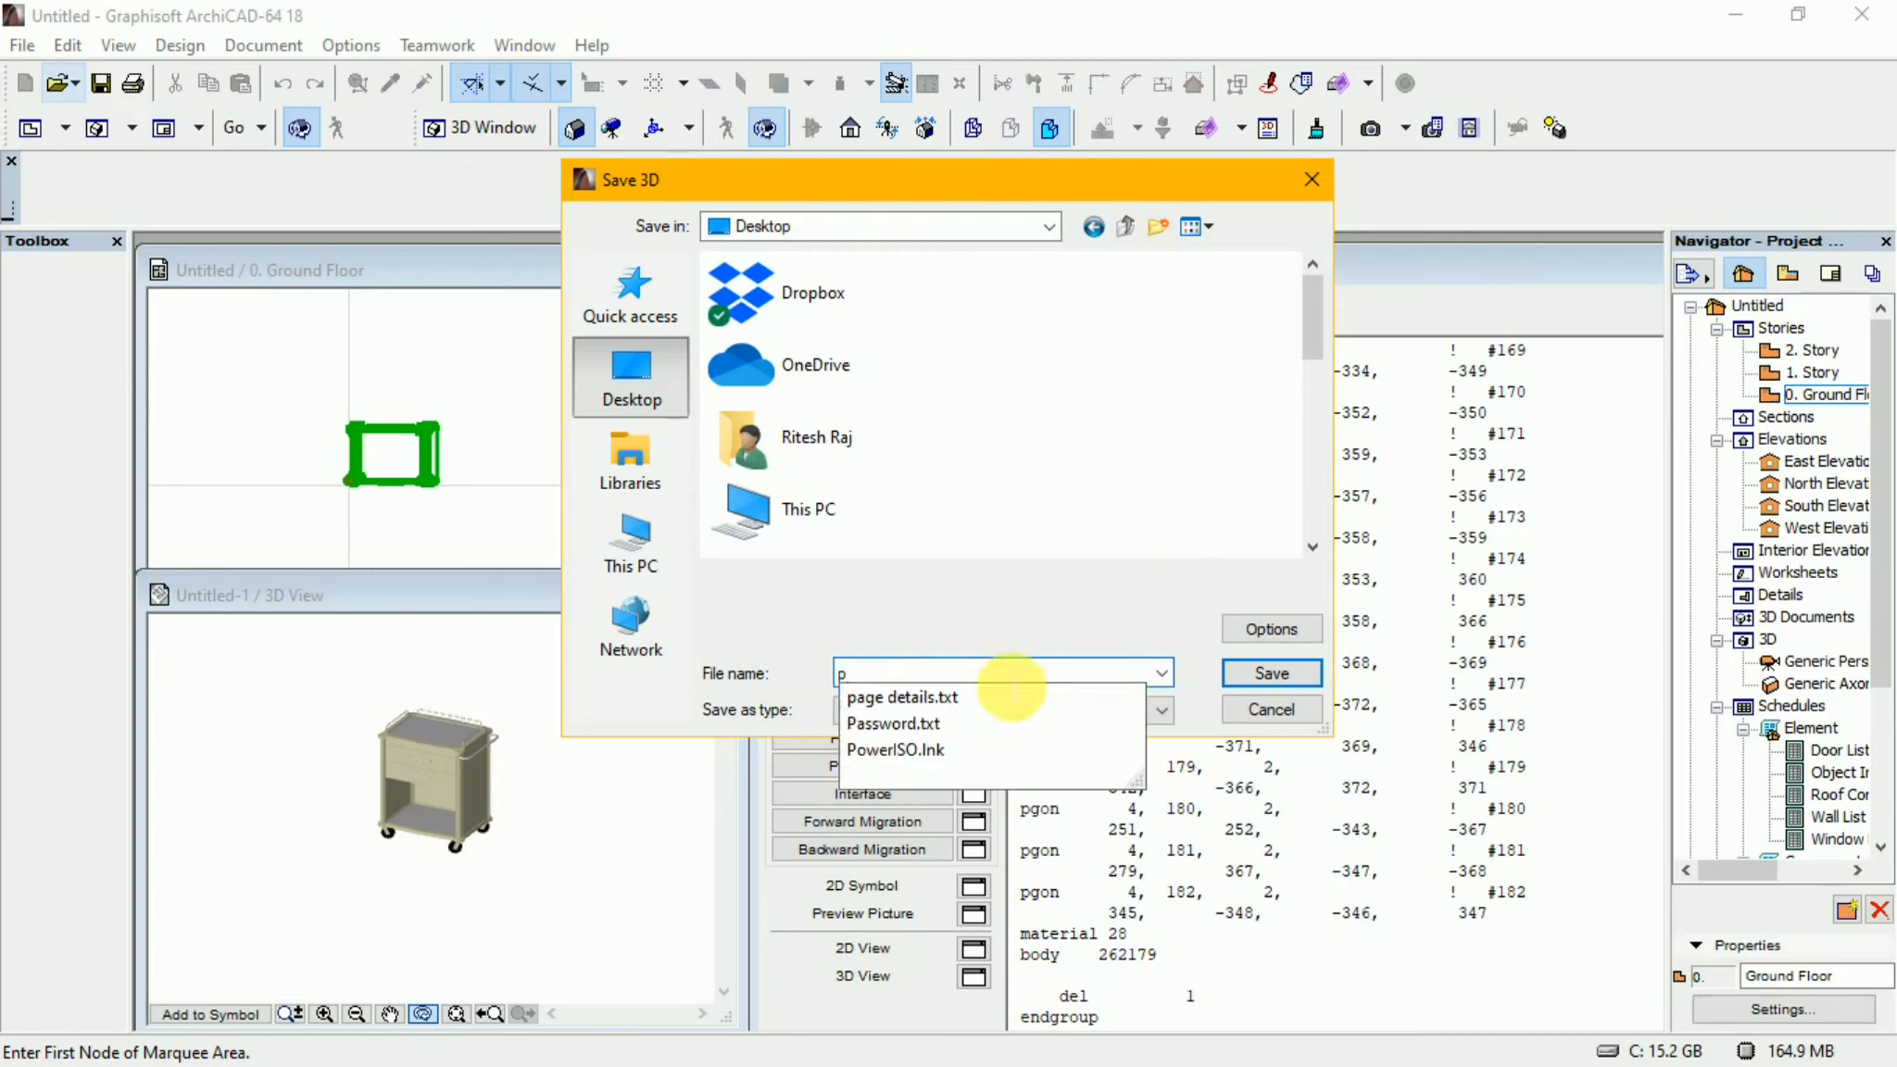
type("ass")
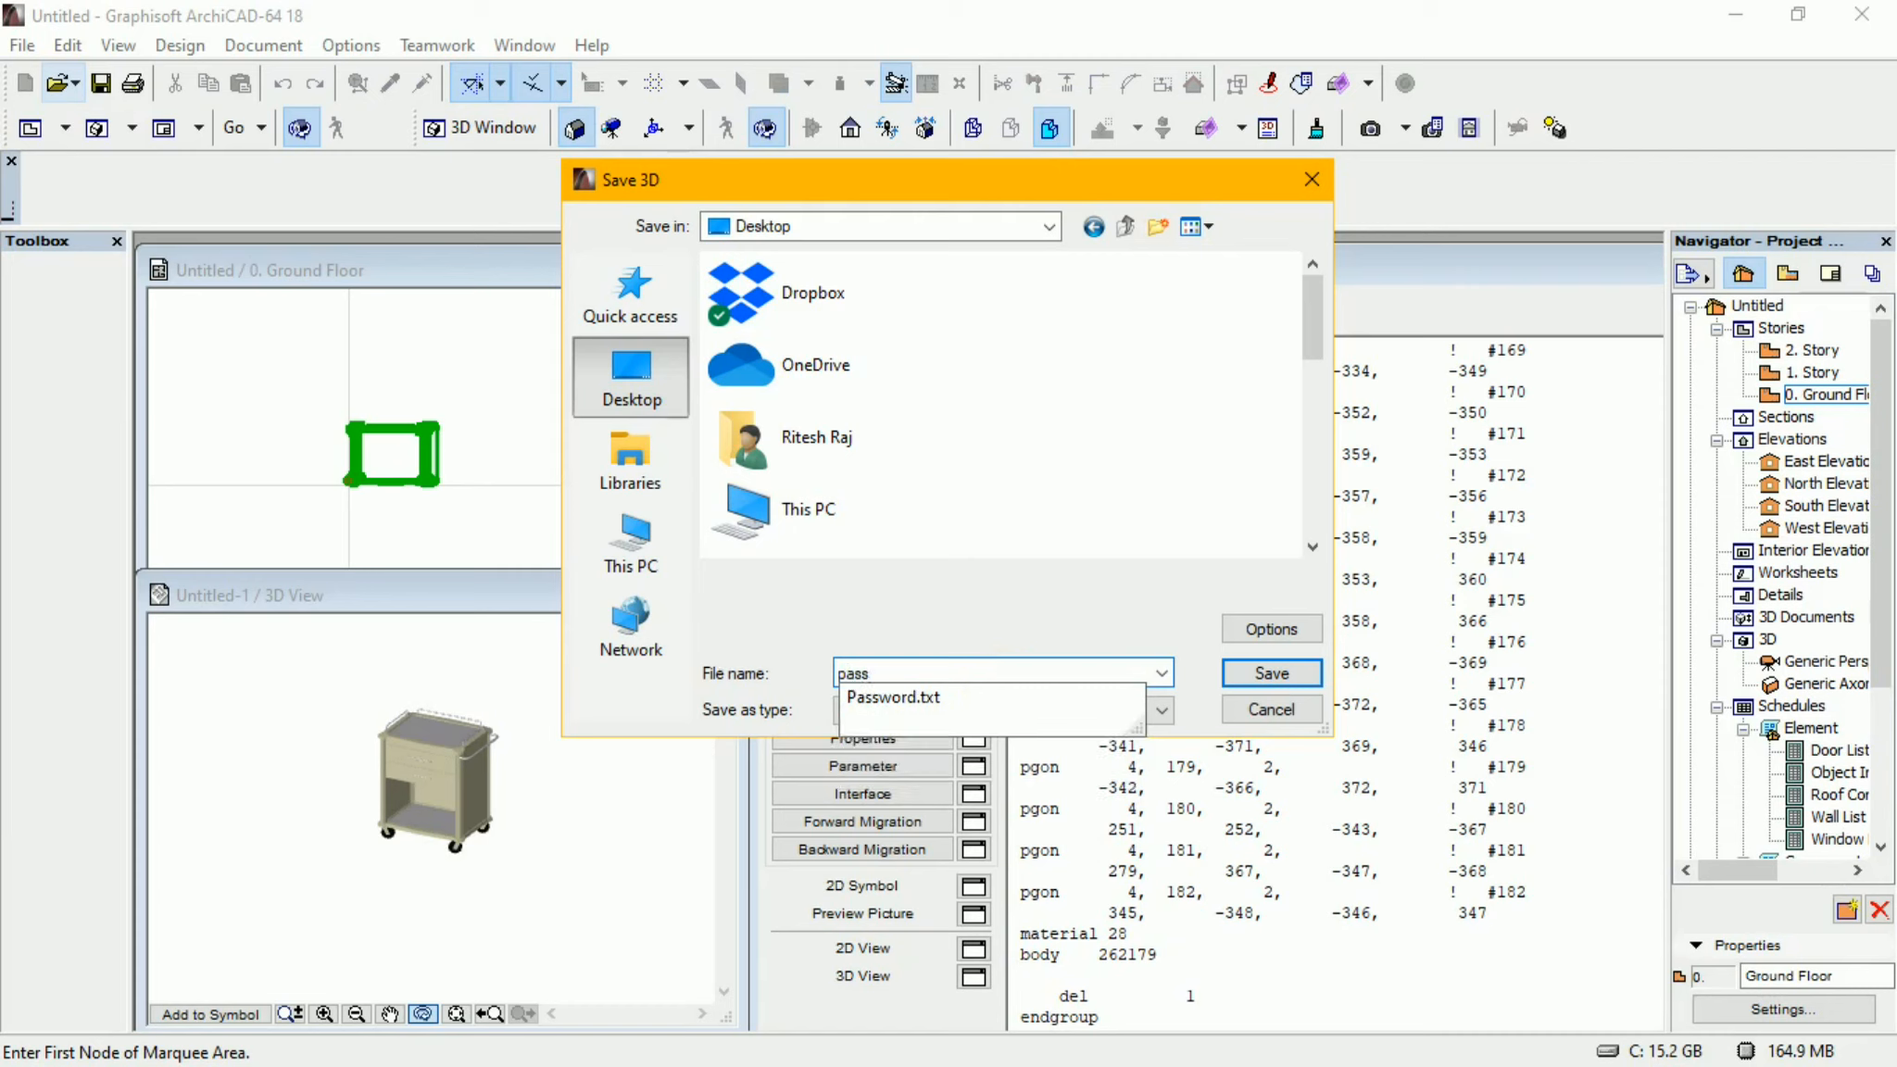
type("word")
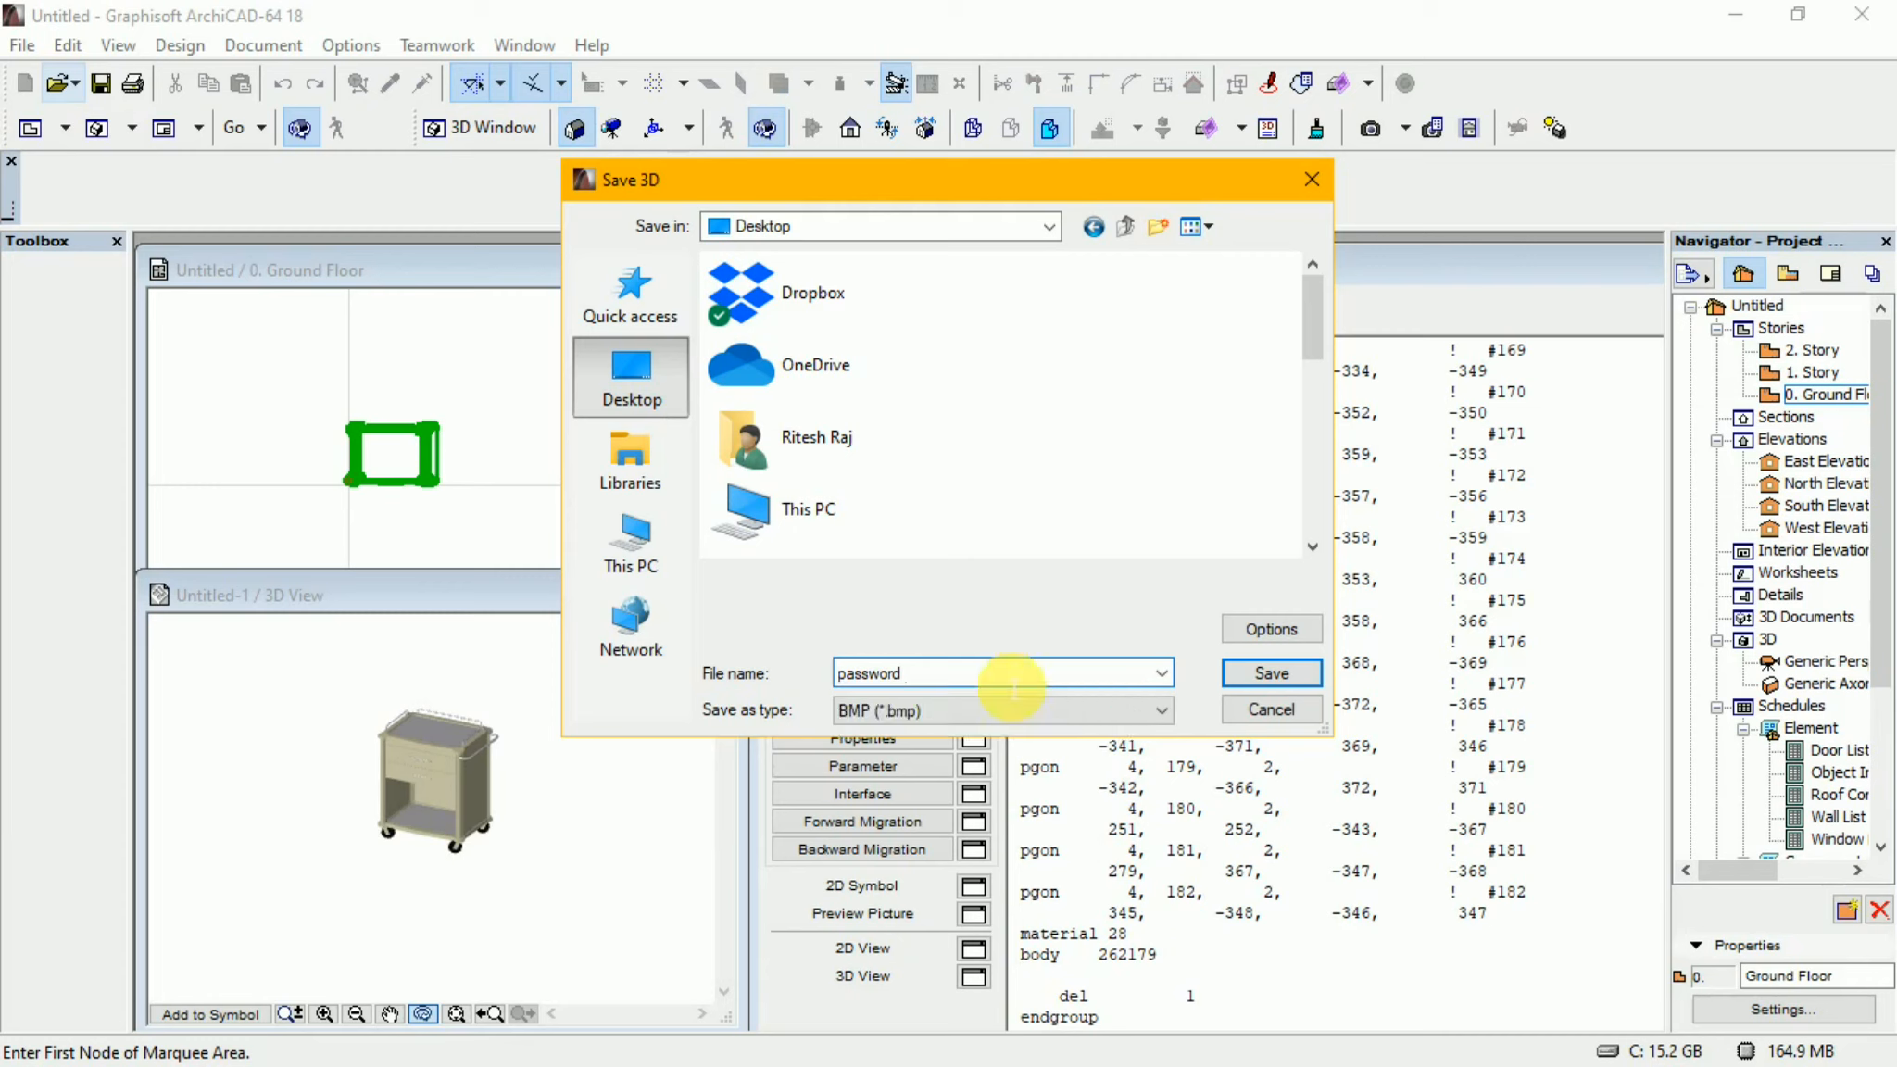
type(" 2")
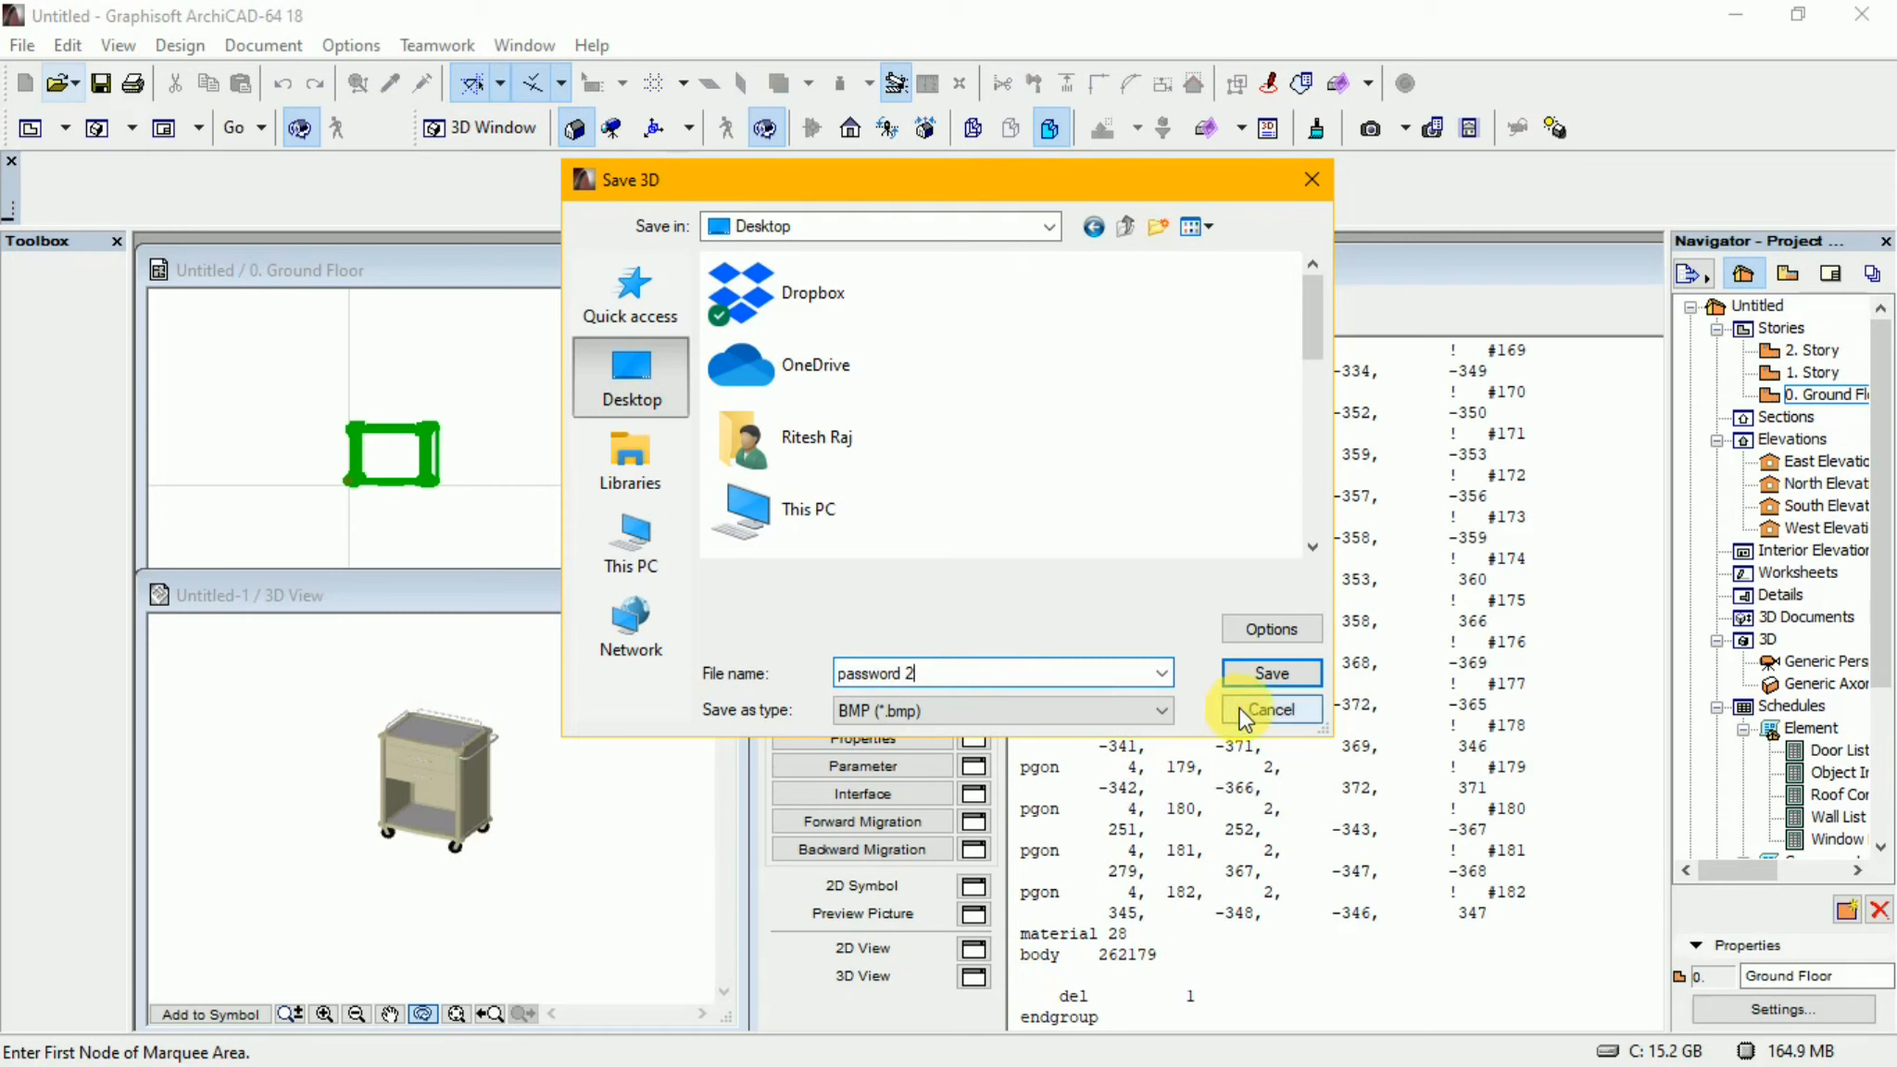
left_click(1260, 674)
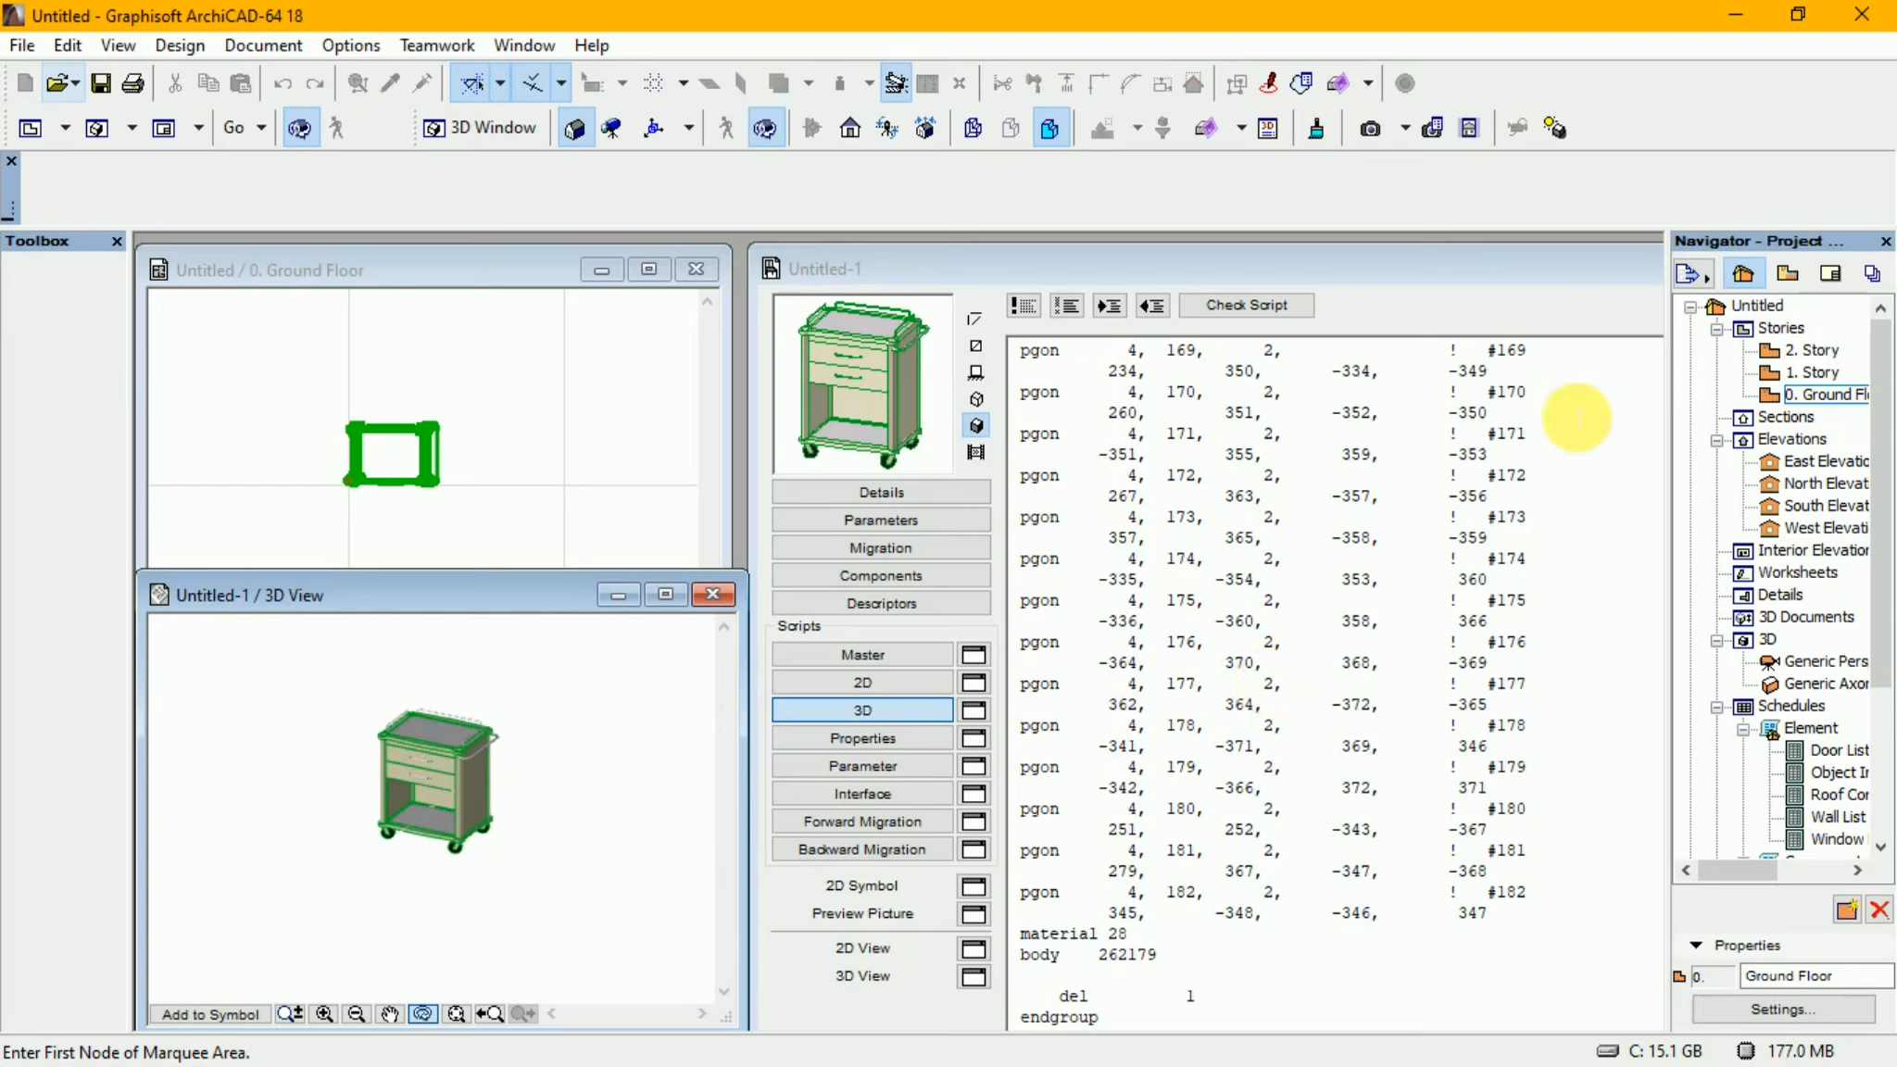
left_click(1741, 20)
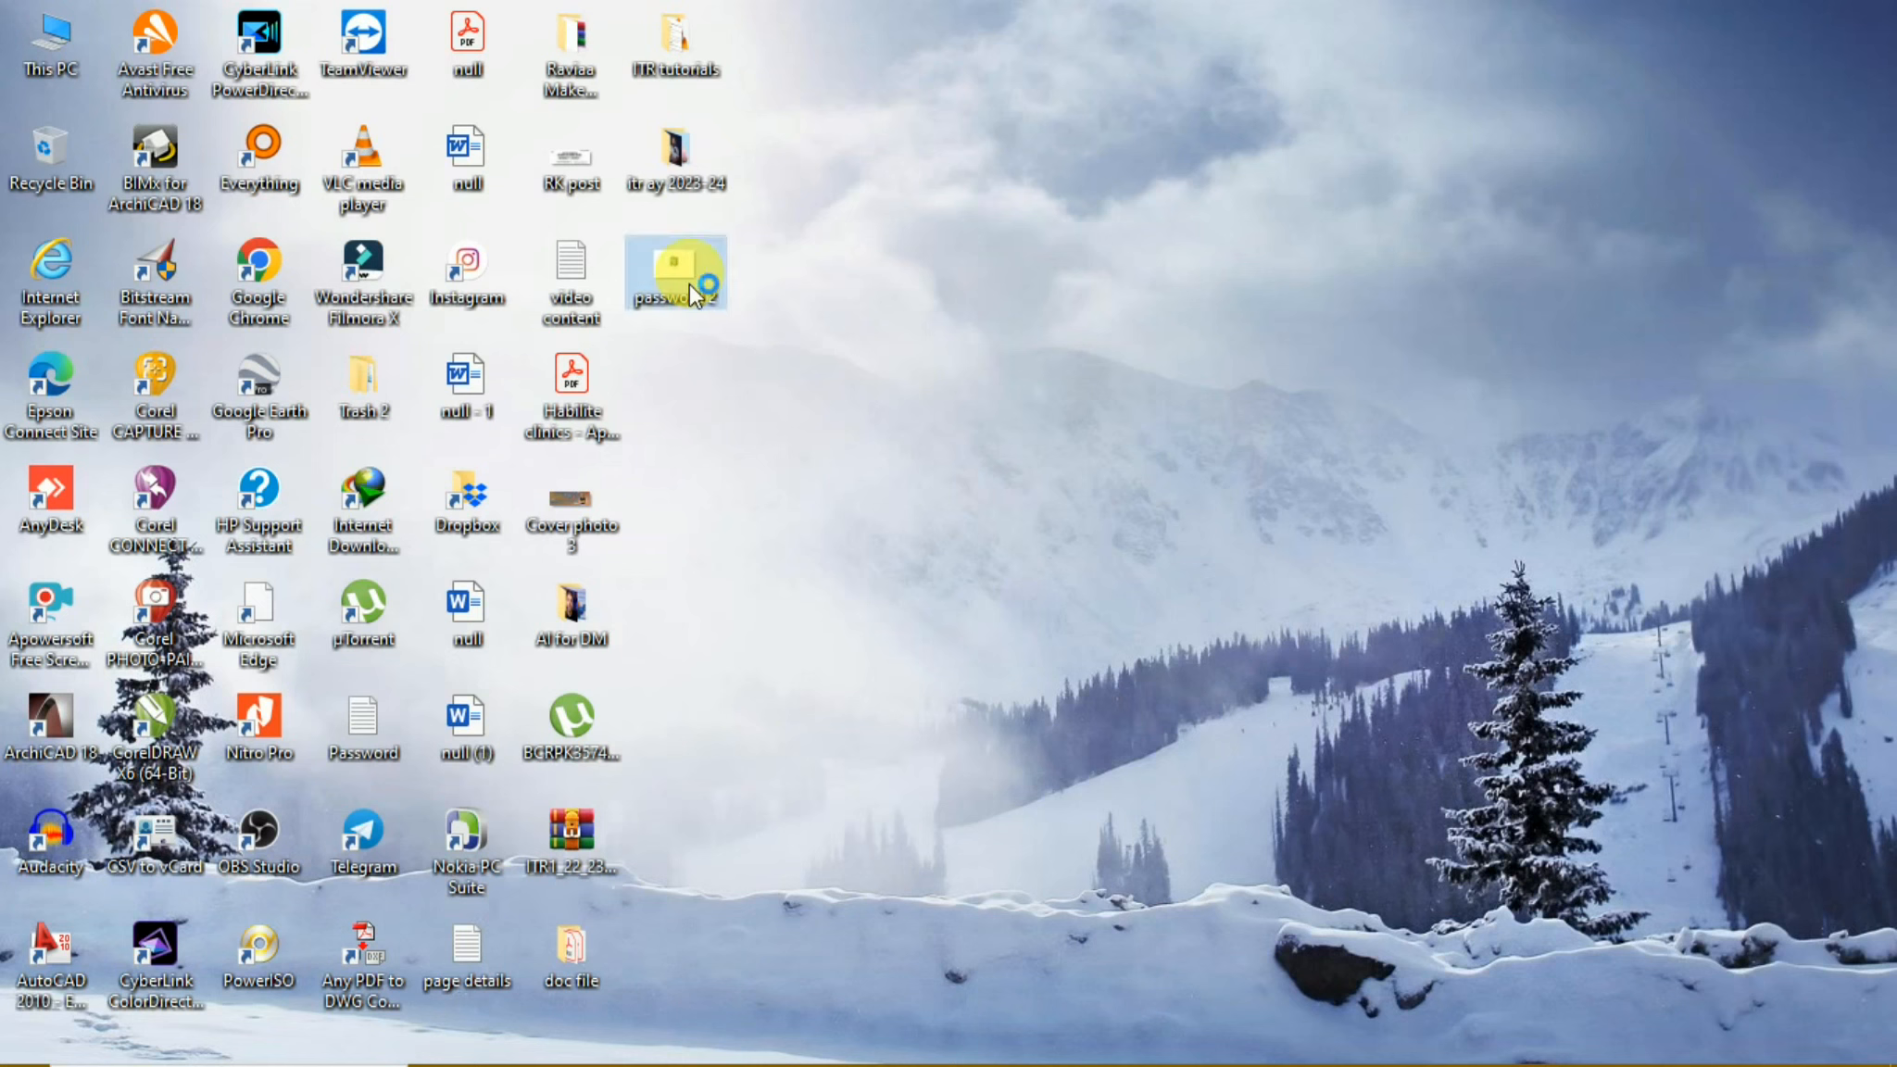